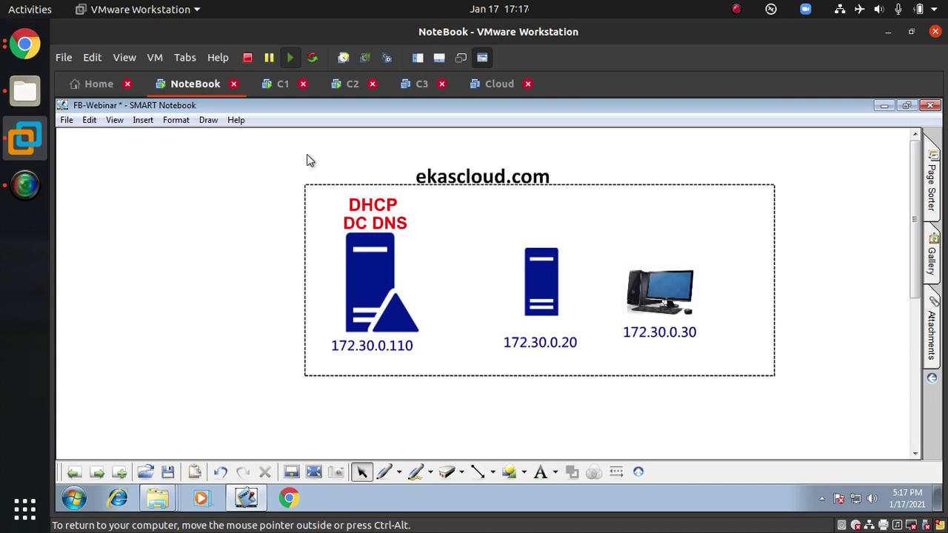
- Center the ekascloud.com title above the dashed box and nudge the DHCP label up over the DC DNS label
left_click_drag(538, 183, 571, 178)
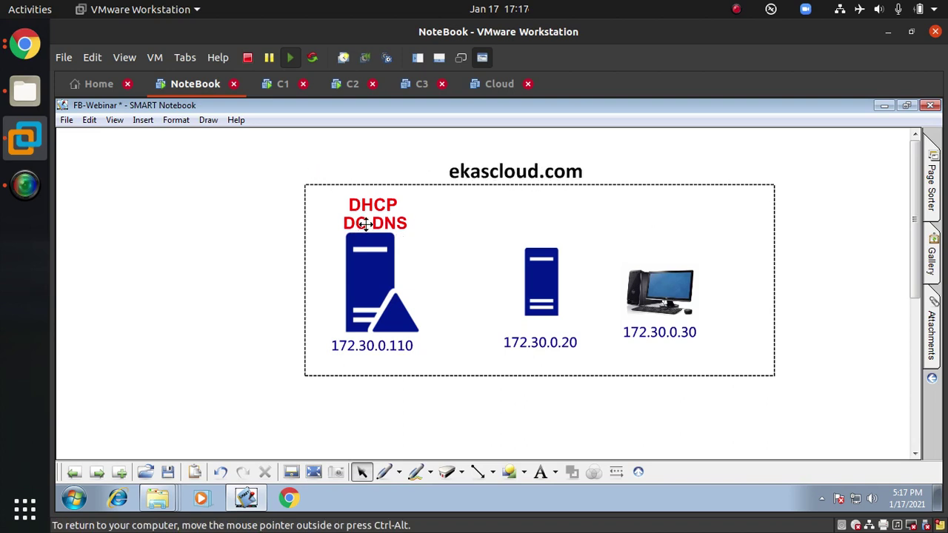
mouse_move(383, 210)
left_mouse_down()
mouse_move(399, 213)
mouse_move(387, 207)
left_mouse_up()
- Go to the blank page and add the title "Dyncmic DNS" in Gabriola 24
left_click(100, 474)
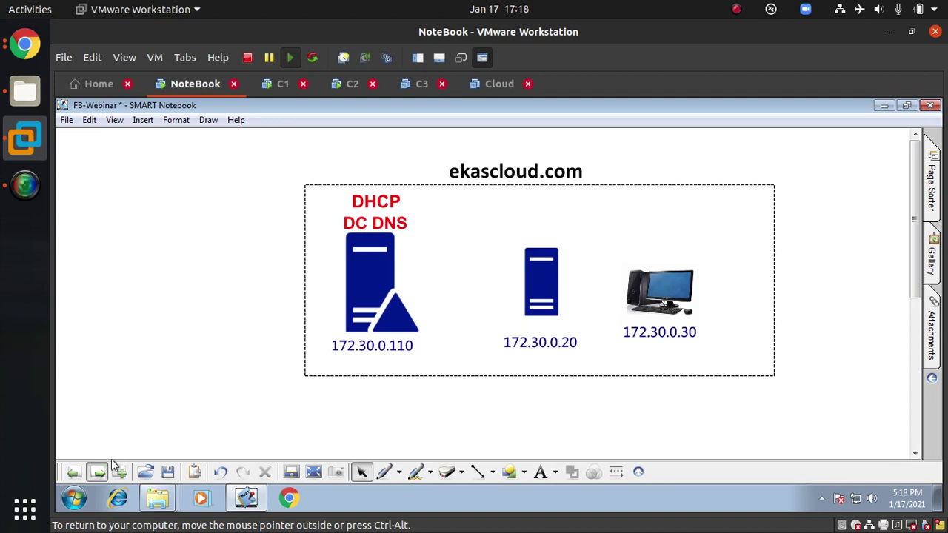
left_click(557, 474)
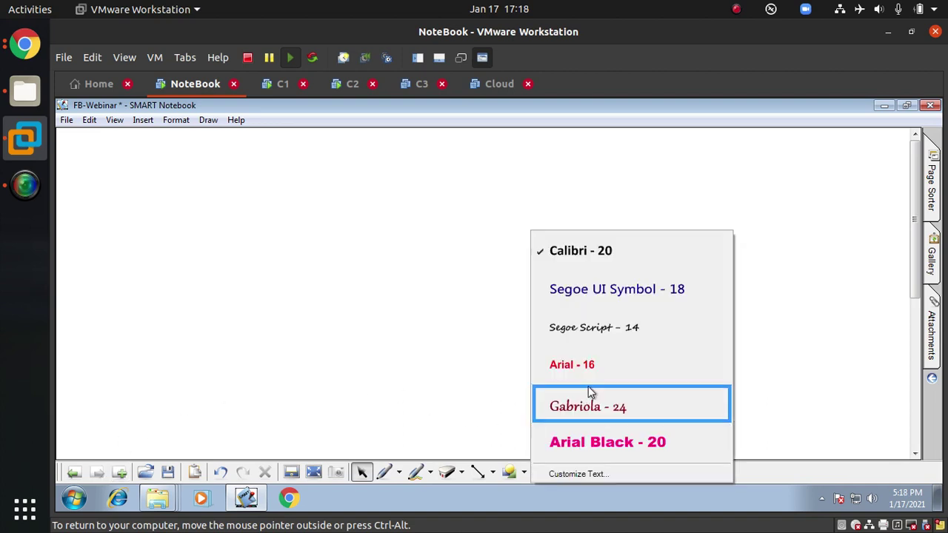
left_click(590, 407)
left_click(311, 159)
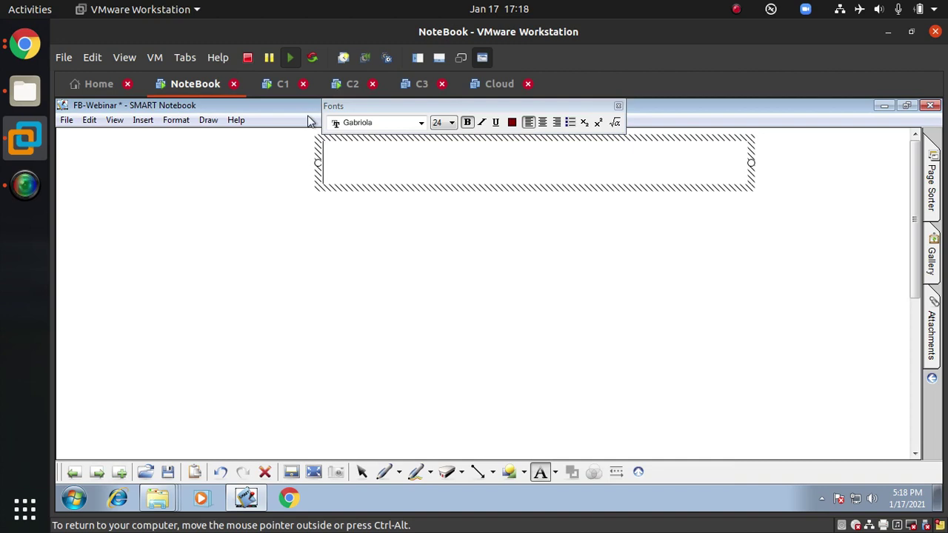
type("Dyncmic")
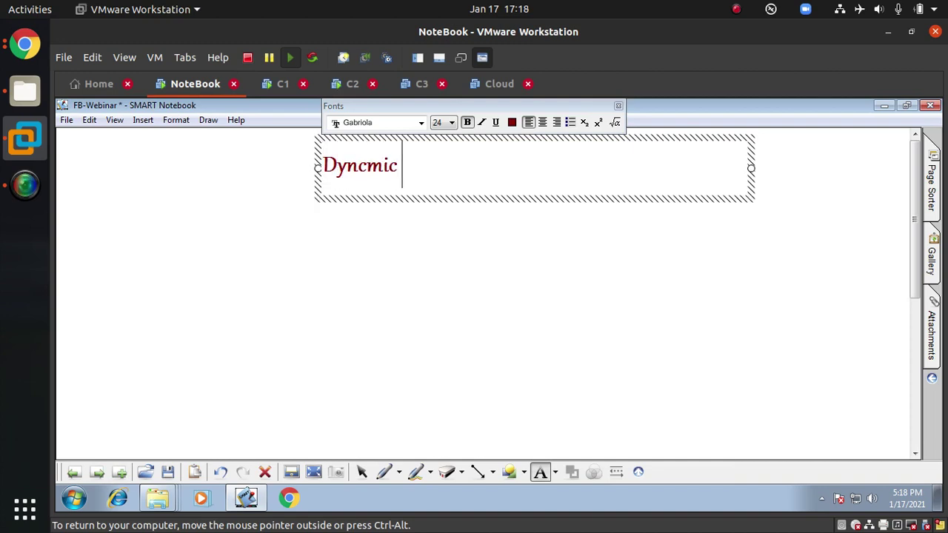
type(" DNS")
left_click(406, 255)
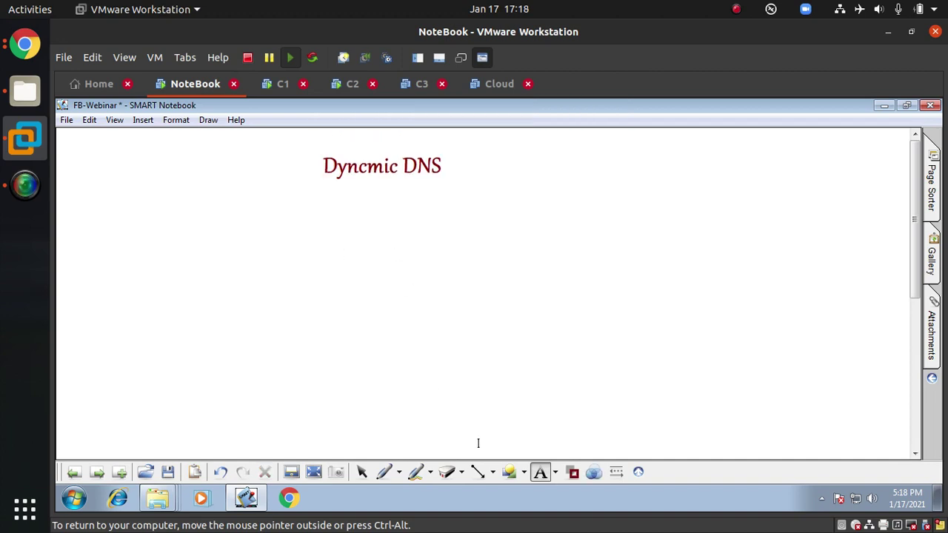
- Add the line "Integration DNS and DHCP with Active Directory" in Segoe UI Symbol 18 and reposition it beneath the title
left_click(556, 474)
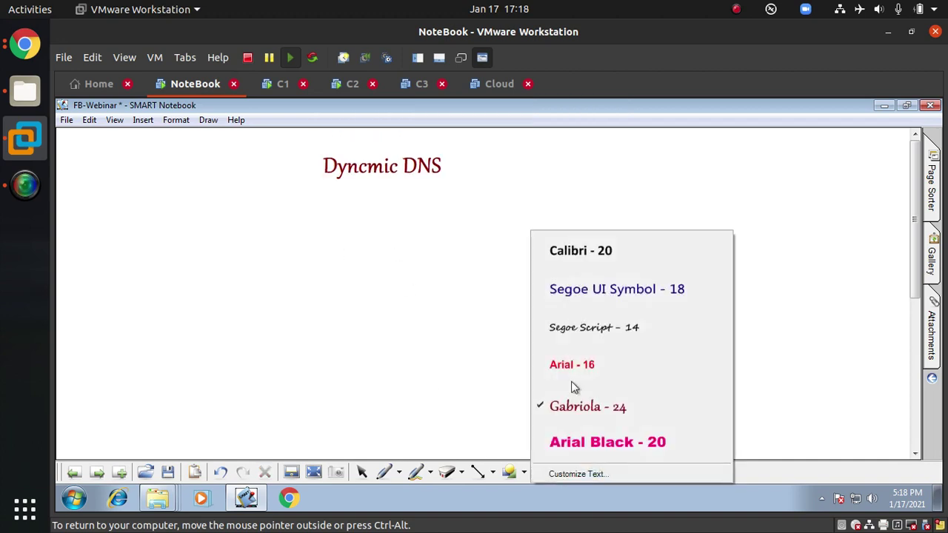
left_click(617, 289)
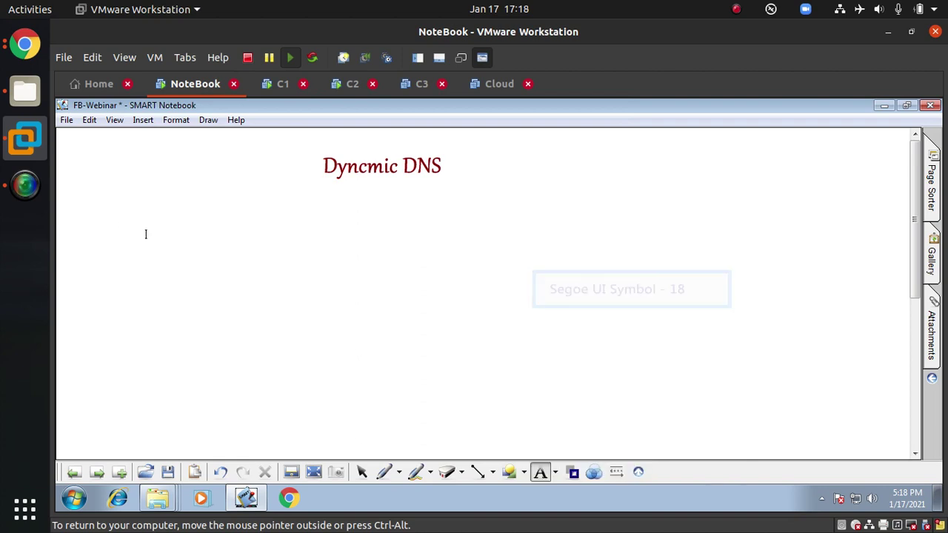
left_click_drag(132, 222, 864, 296)
type("In")
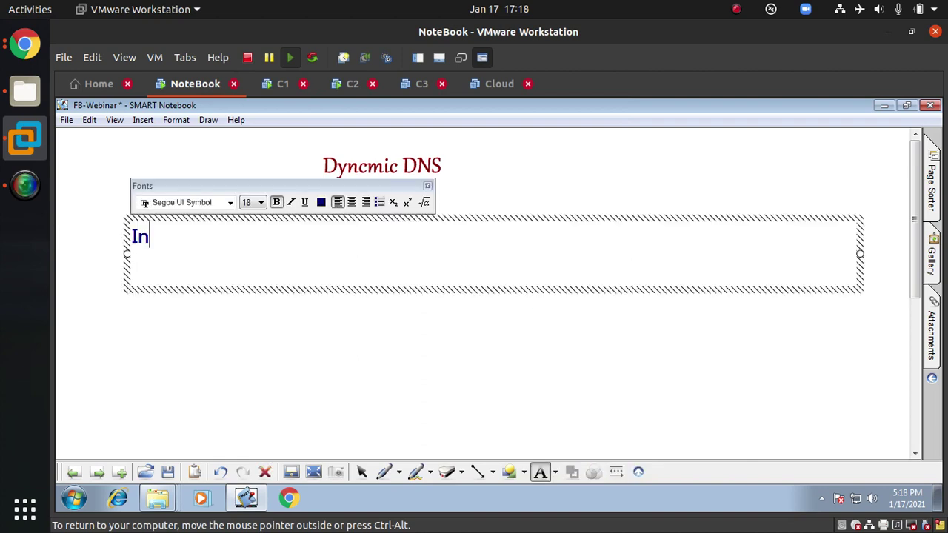
type("tegration")
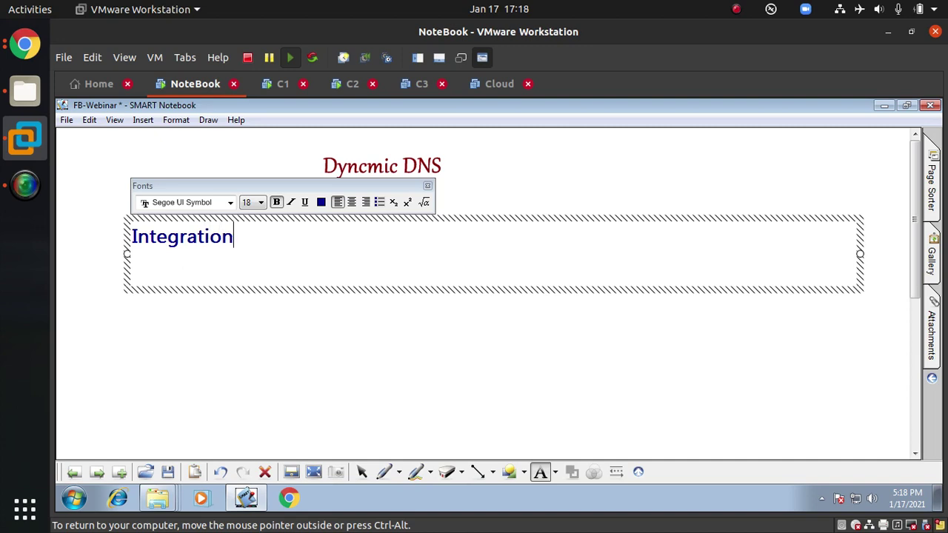
type(" DNS ")
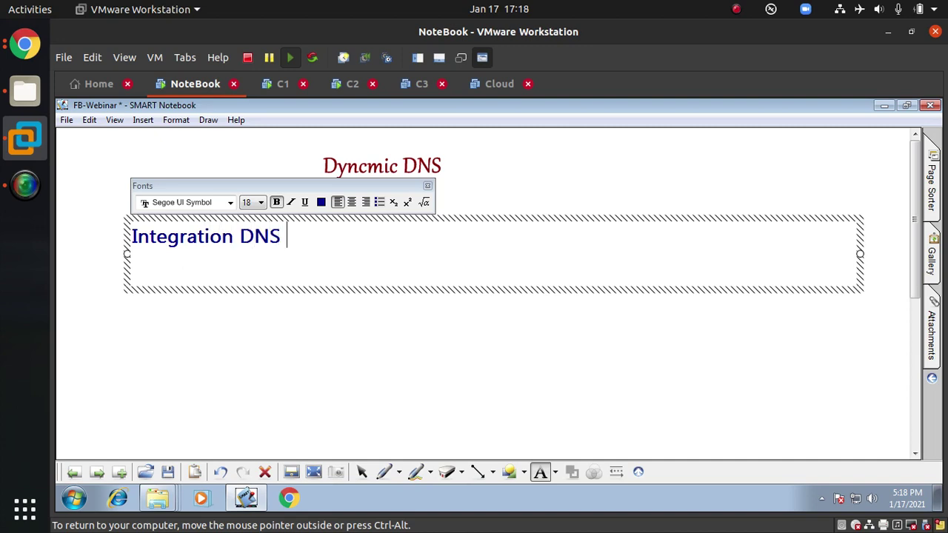
type("and DHCP")
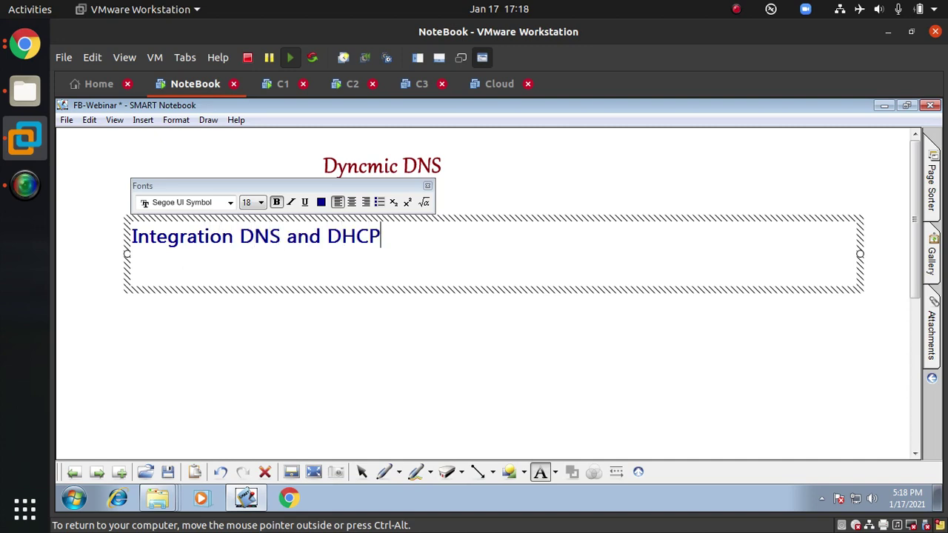
type(" with Ac")
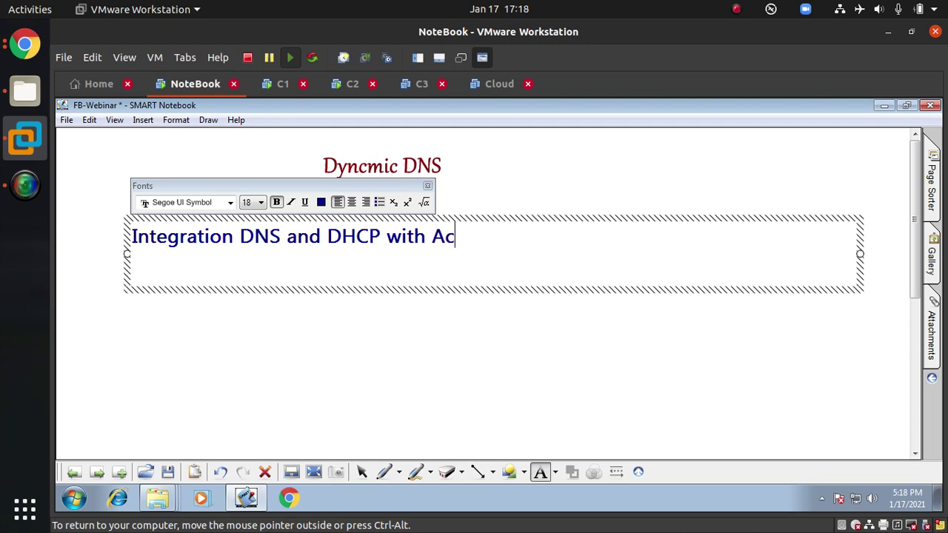
type("tive Di")
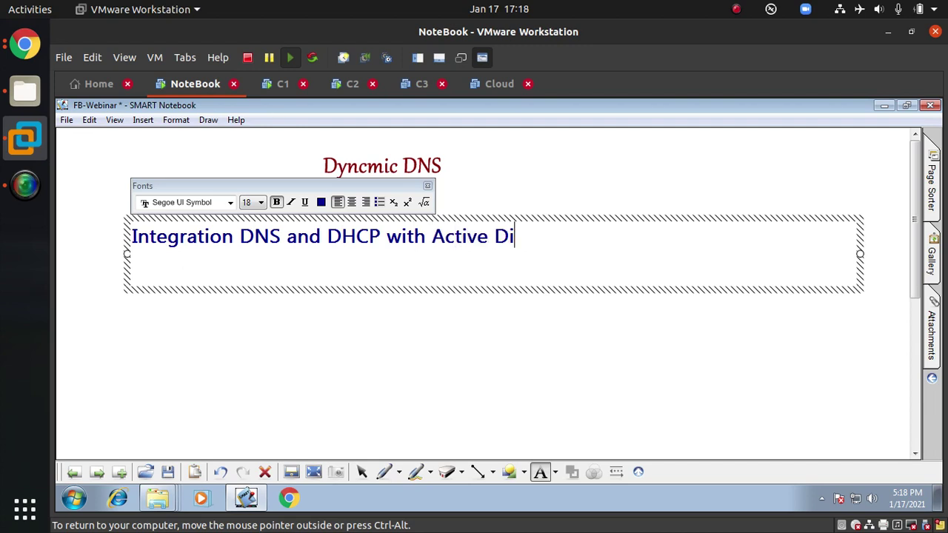
type("rectory")
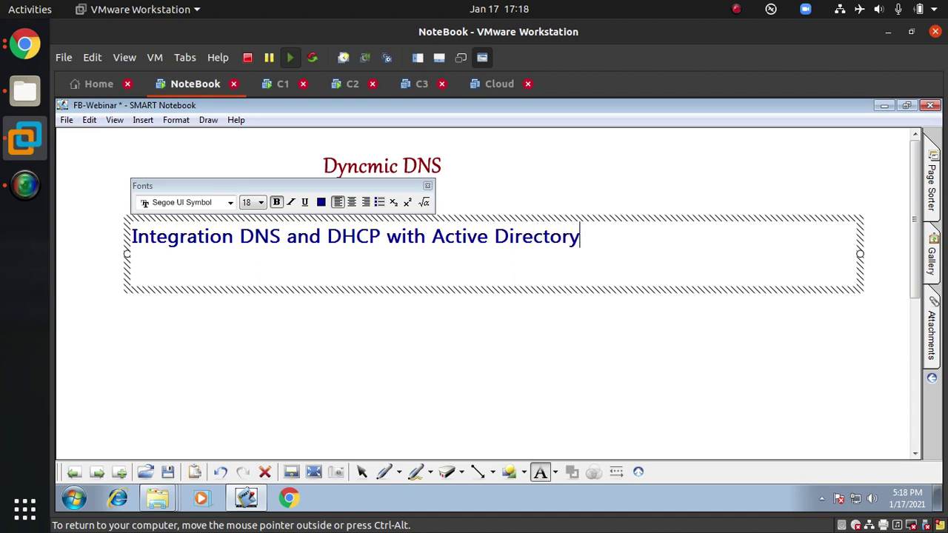
left_click(540, 348)
left_click(362, 472)
left_click_drag(562, 241, 596, 223)
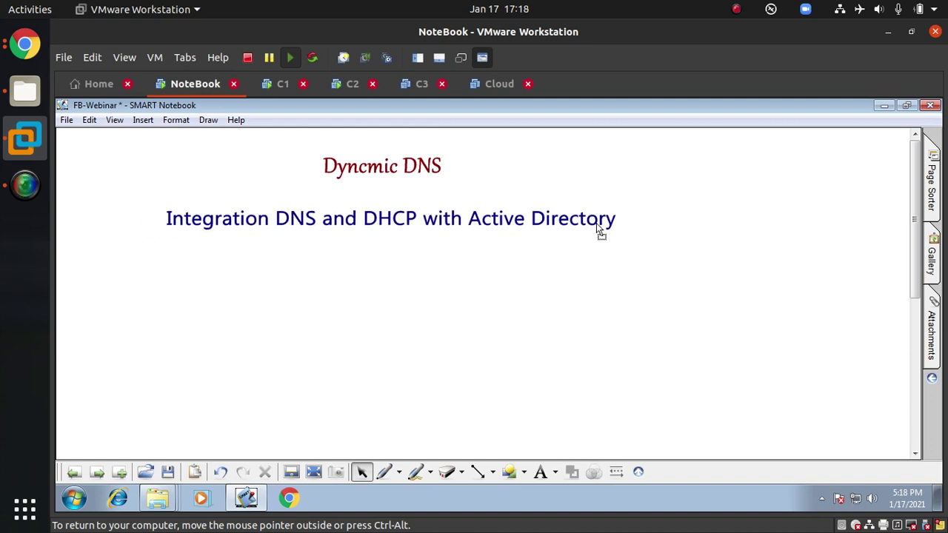
- On the network diagram page, nudge the DC DNS label and change the domain controller's IP label to 172.30.0.10, realigned under its icon
left_click(96, 472)
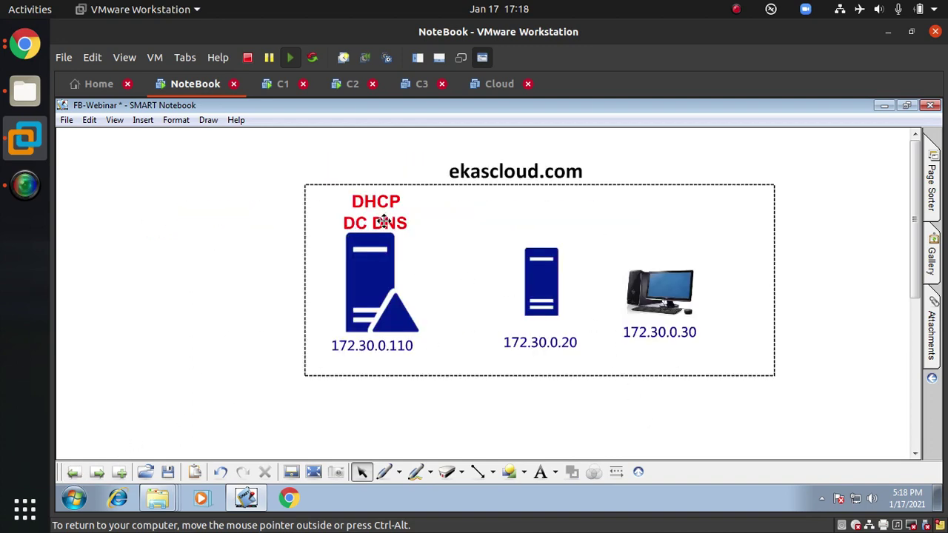
left_click_drag(391, 223, 388, 222)
left_click(418, 349)
left_click(417, 352)
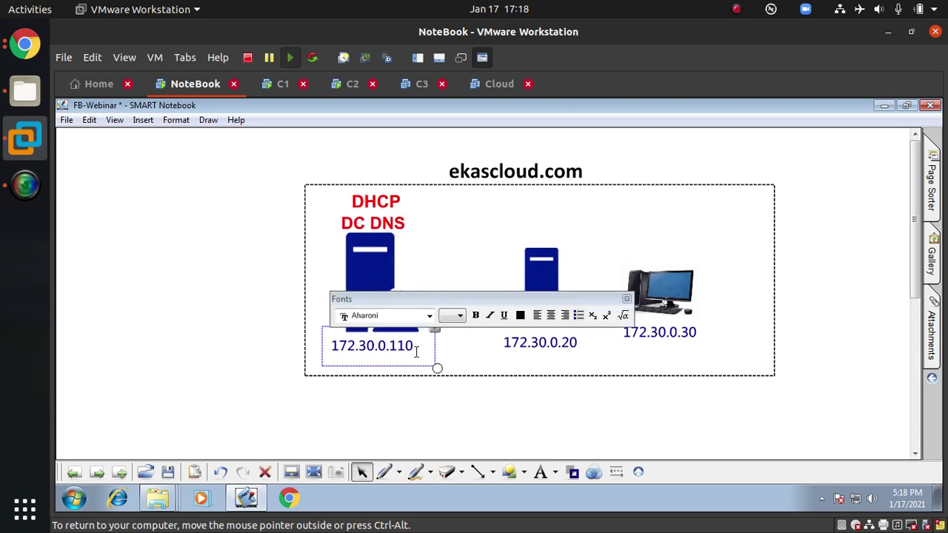
left_click_drag(417, 353, 400, 347)
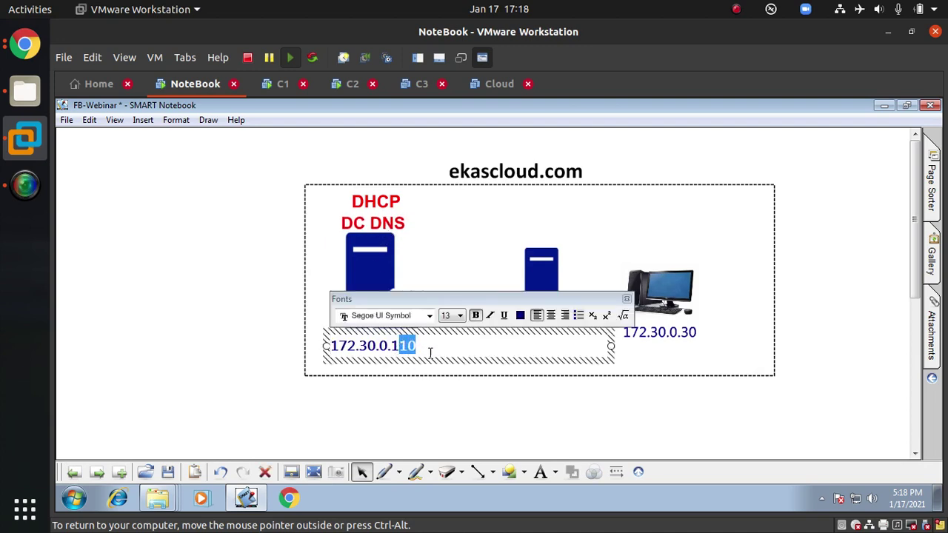
key("BackSpace")
type("0")
left_click(408, 411)
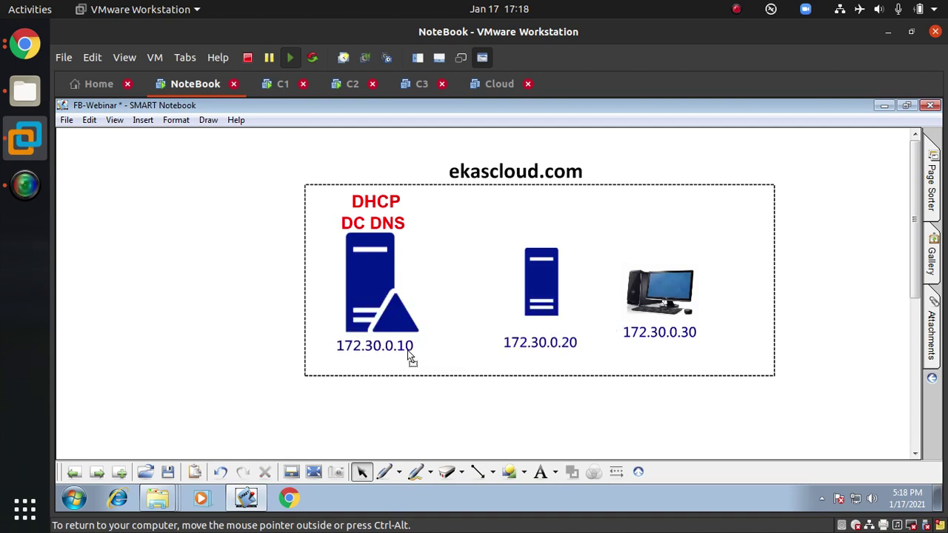
left_click_drag(408, 354, 404, 357)
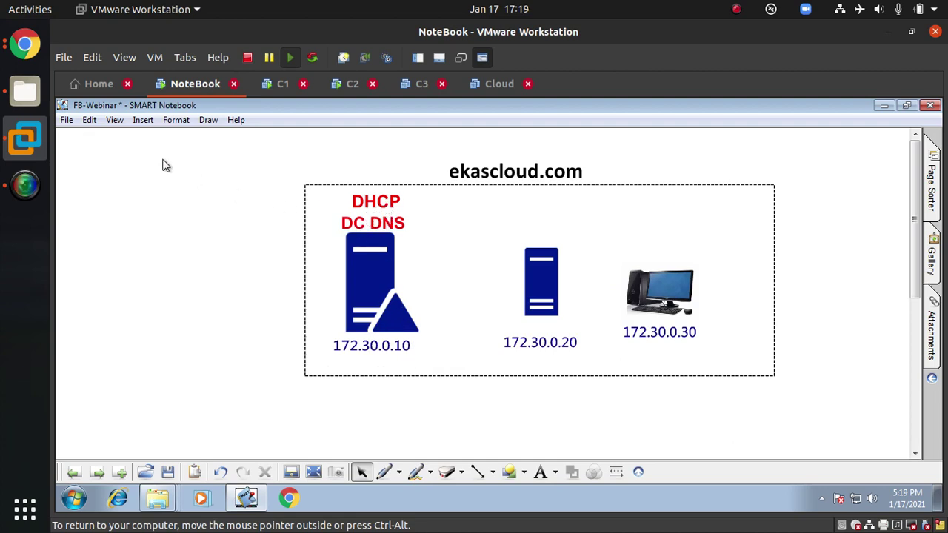
- Switch to the C1 virtual machine in full screen and open Active Directory Users and Computers
left_click(282, 88)
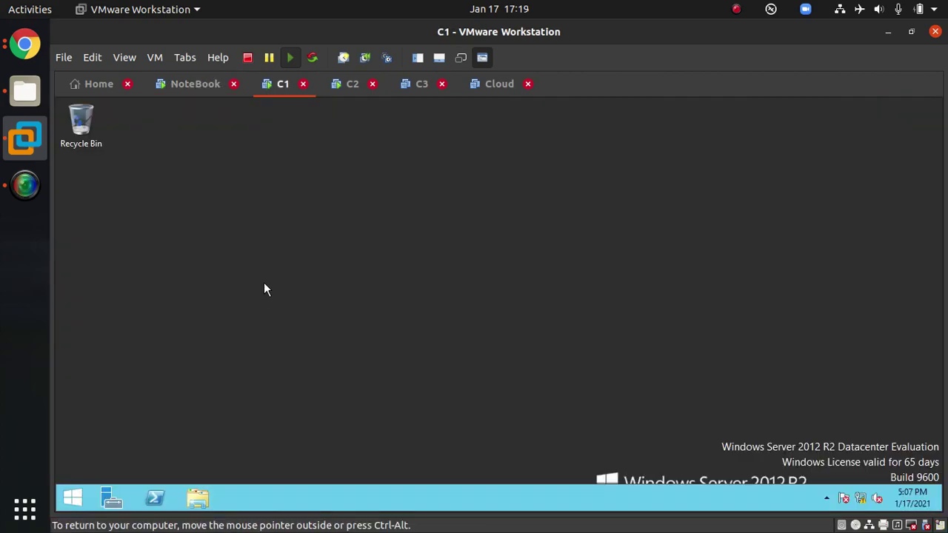
key("ctrl+alt+Return")
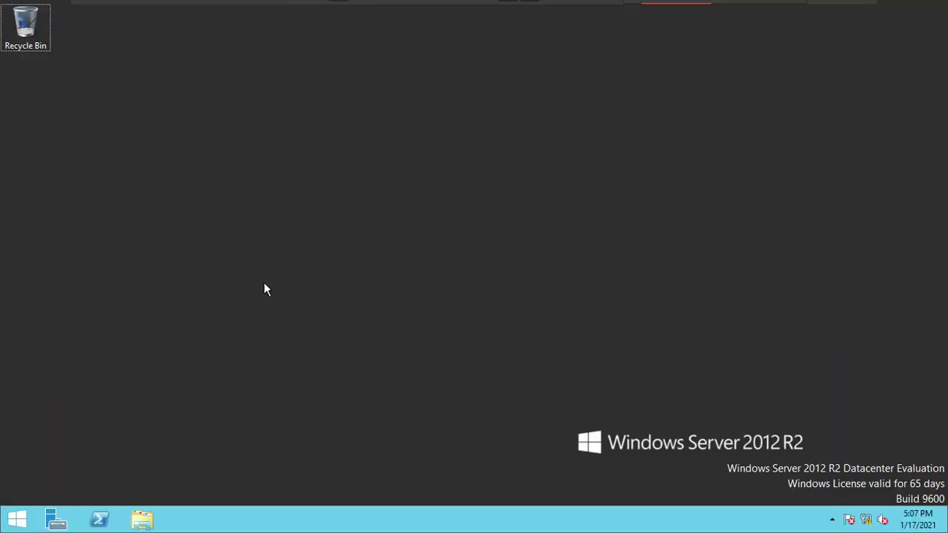
left_click(17, 519)
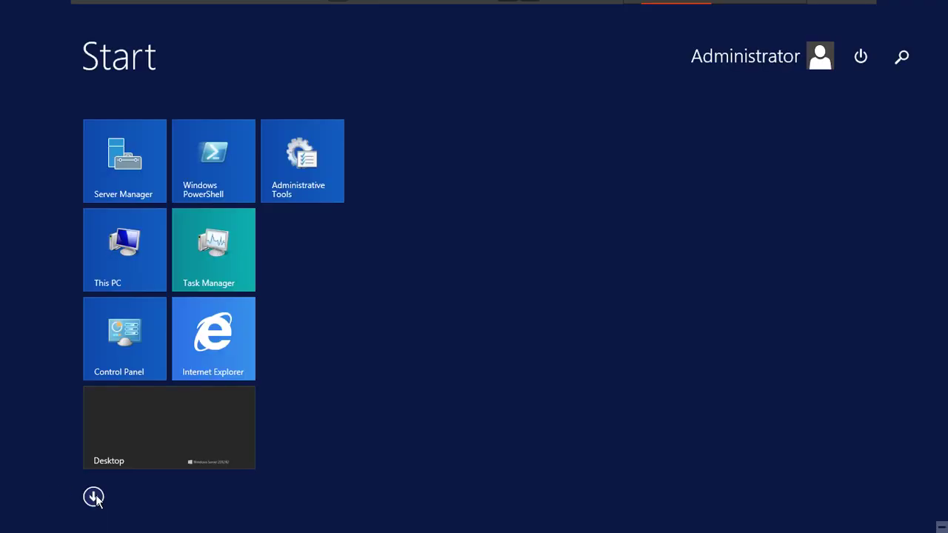
left_click(93, 496)
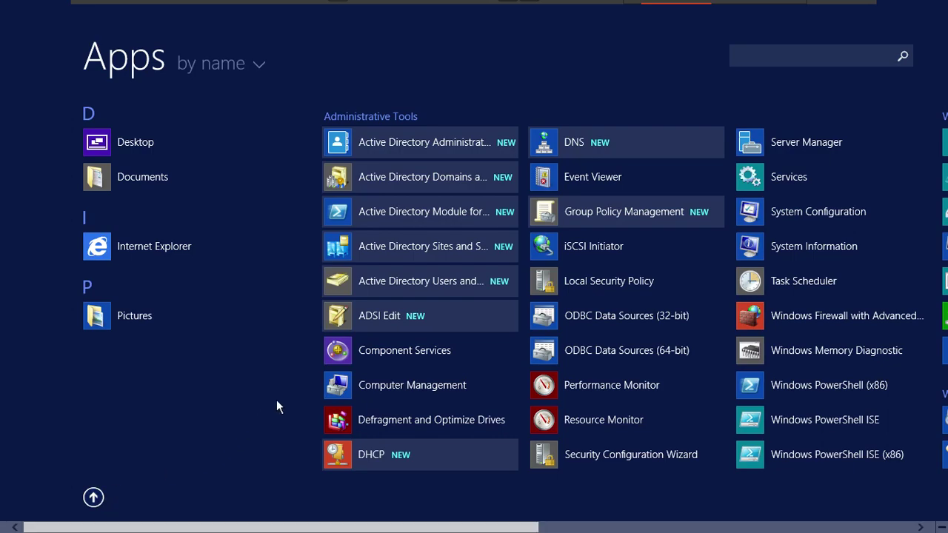
left_click(395, 286)
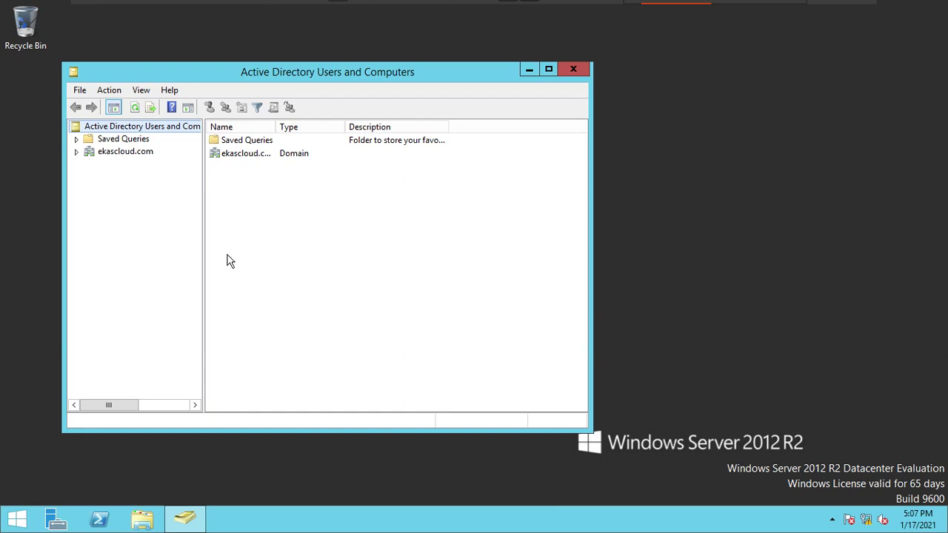
- Expand the ekascloud.com domain and examine its Users and Domain Controllers containers
left_click(77, 152)
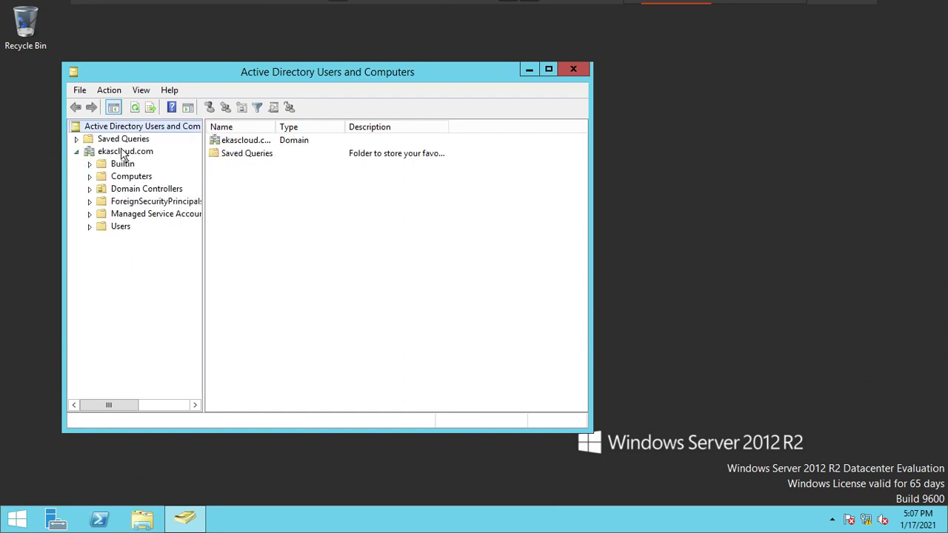
left_click(123, 153)
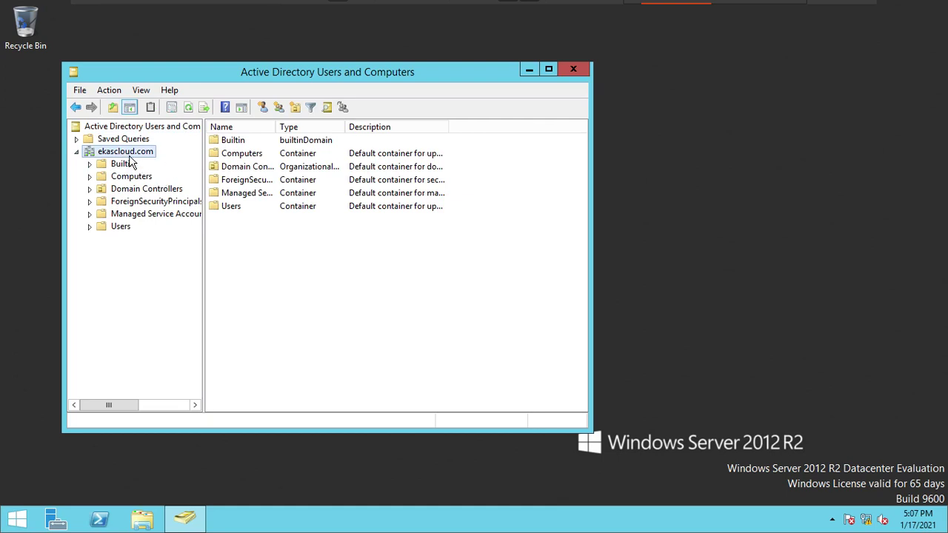
left_click(123, 229)
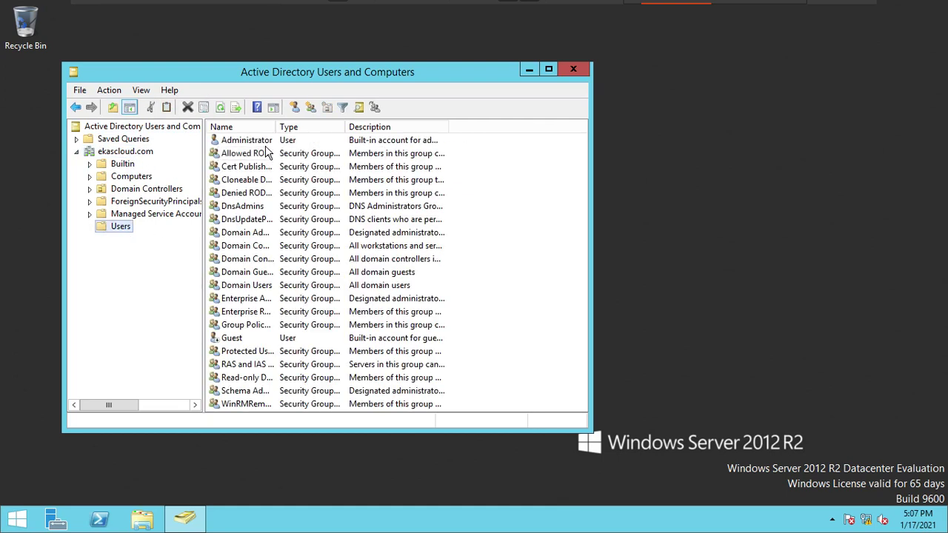
left_click(265, 142)
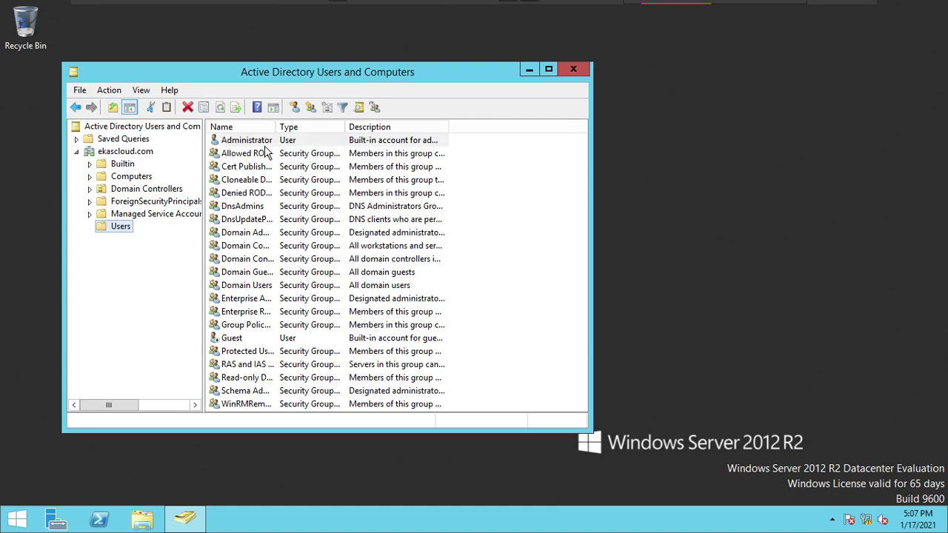
left_click(128, 193)
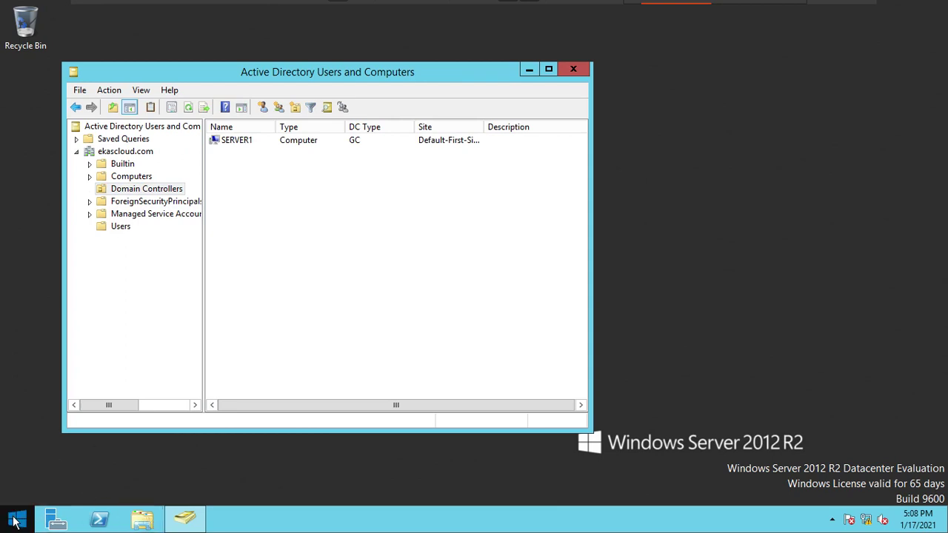
- Open DNS Manager and move its window clear of the Active Directory console tree
left_click(17, 522)
left_click(94, 496)
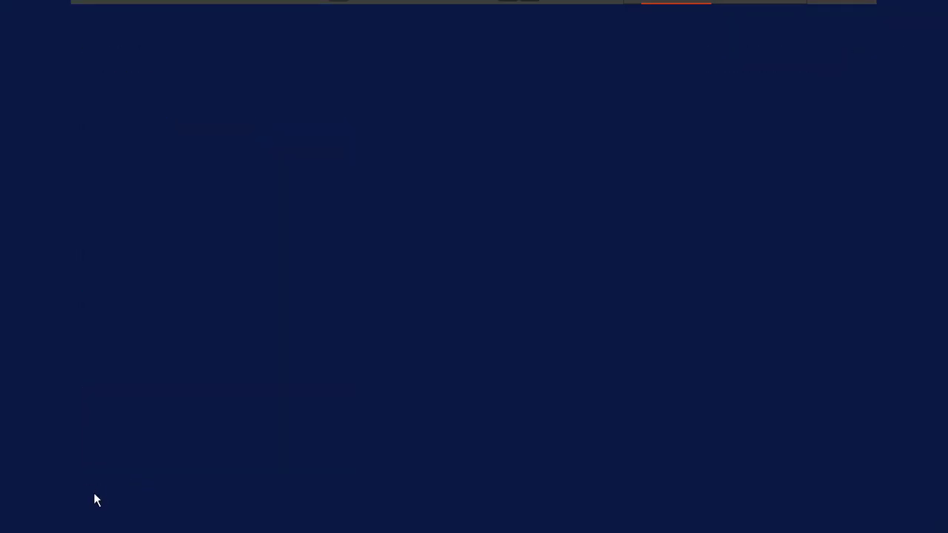
scroll(553, 295, "down", 2)
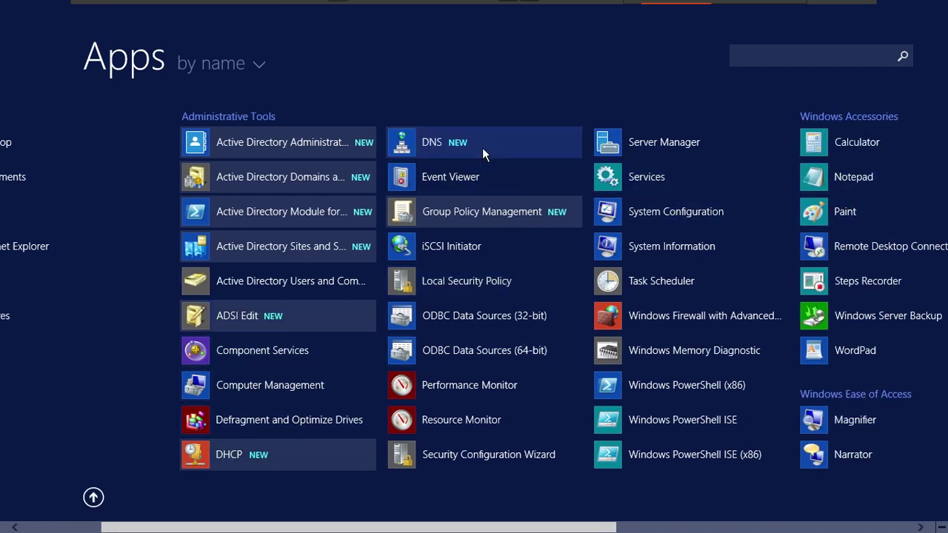
key("super")
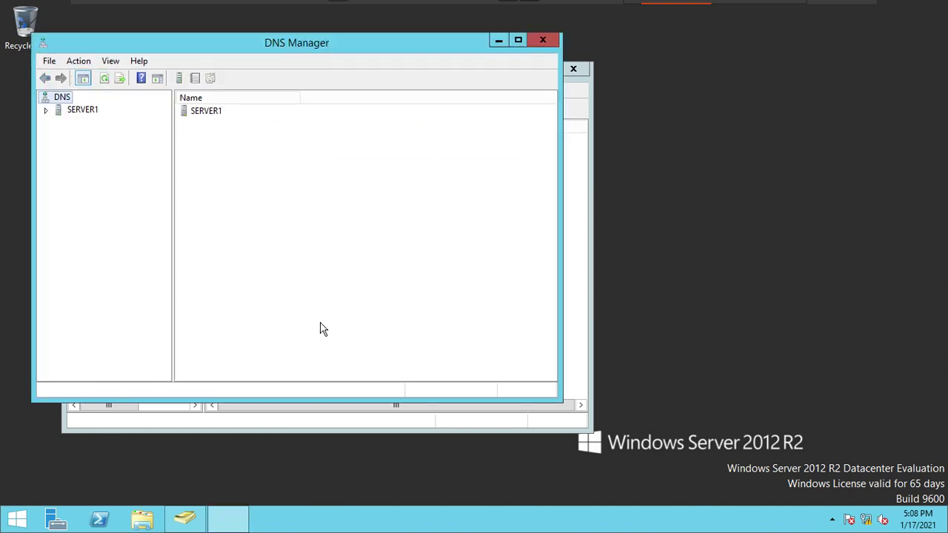
left_click_drag(241, 47, 450, 60)
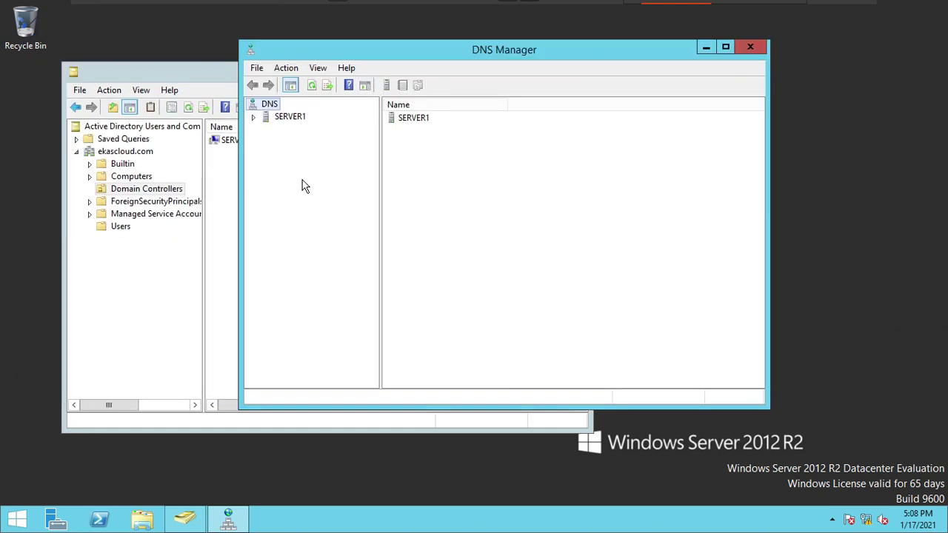
- In DNS Manager, expand SERVER1's forward lookup zones, view the ekascloud.com records, select the server1 host record, and reposition the window beside Active Directory Users and Computers
left_click(257, 117)
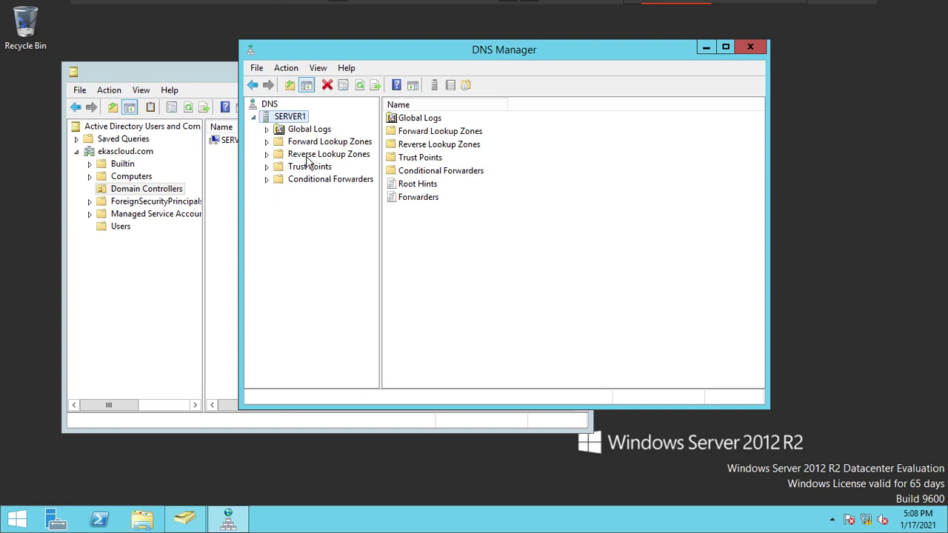
double_click(273, 143)
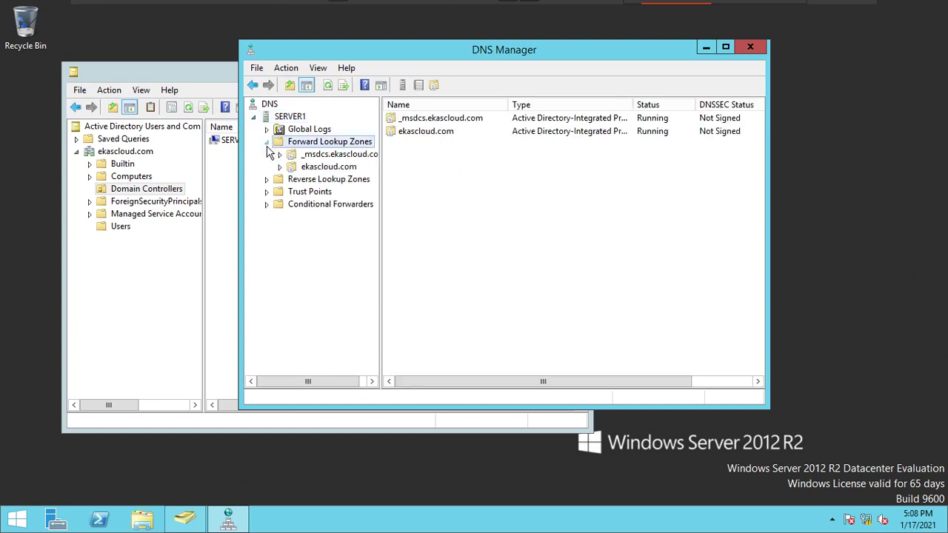
left_click(326, 167)
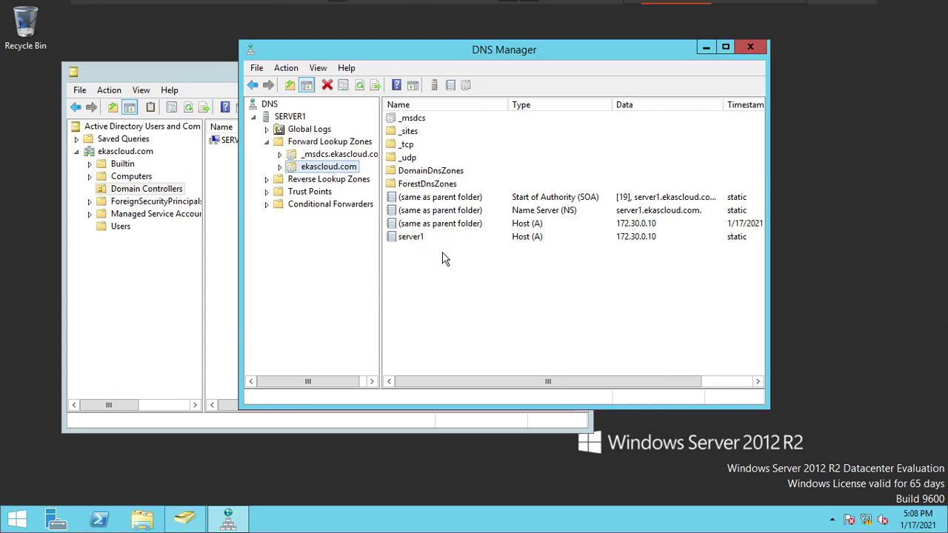
left_click(415, 238)
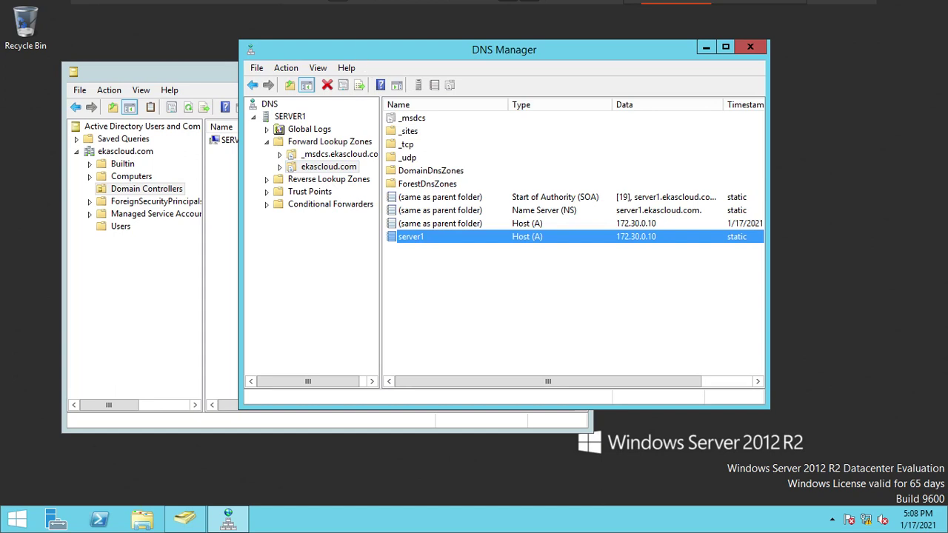
left_click_drag(386, 49, 563, 61)
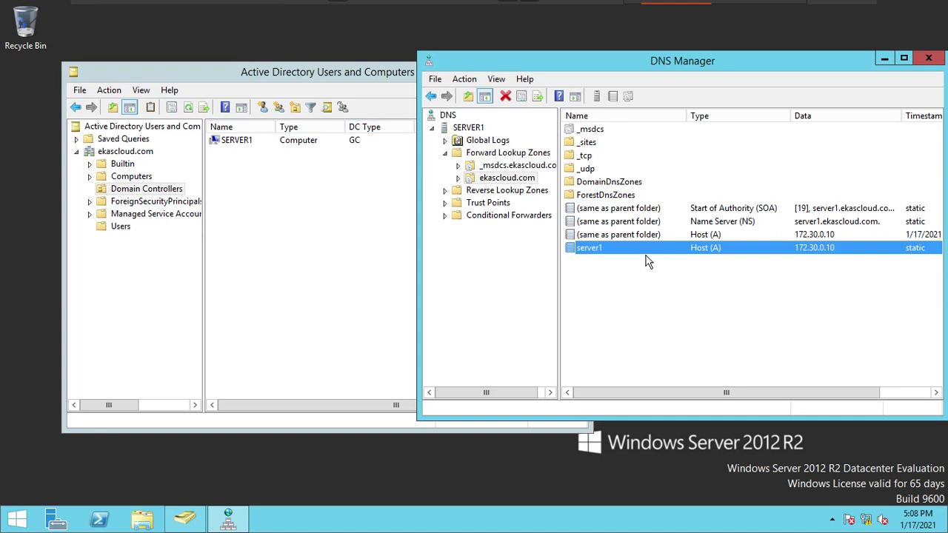
left_click_drag(629, 60, 530, 54)
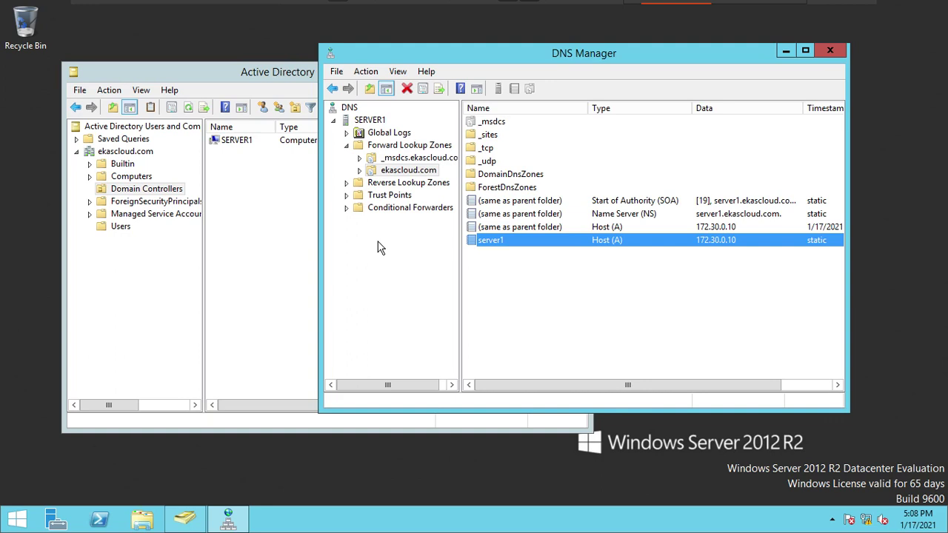
- Open the DHCP console, move it below the other title bars, widen its tree pane and expand server1.ekascloud.com to its IPv4 node
left_click(17, 518)
left_click(93, 497)
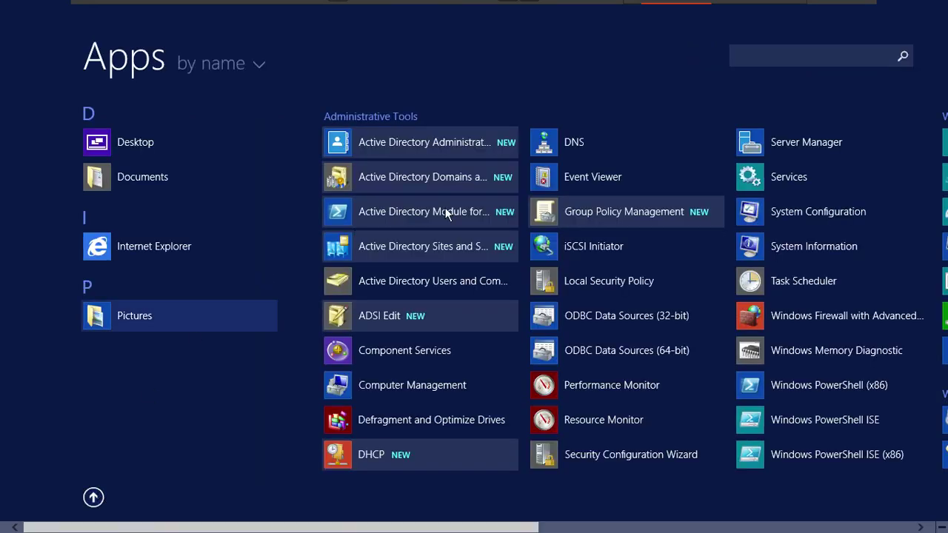
left_click(417, 456)
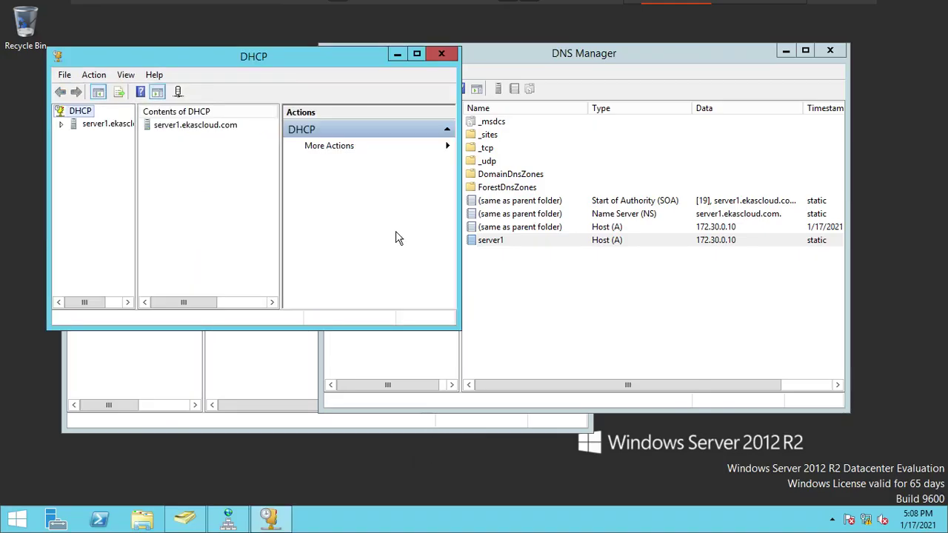
left_click_drag(294, 62, 408, 194)
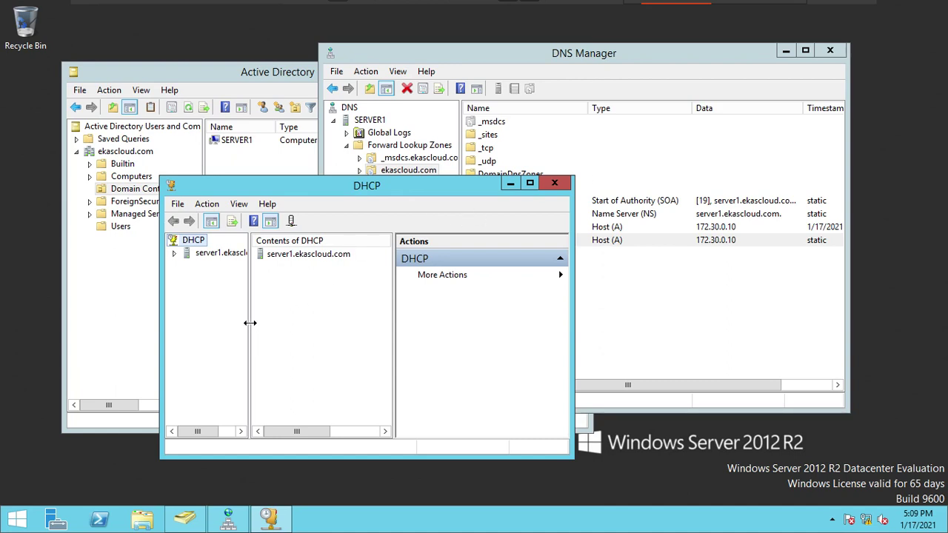
left_click_drag(249, 323, 353, 326)
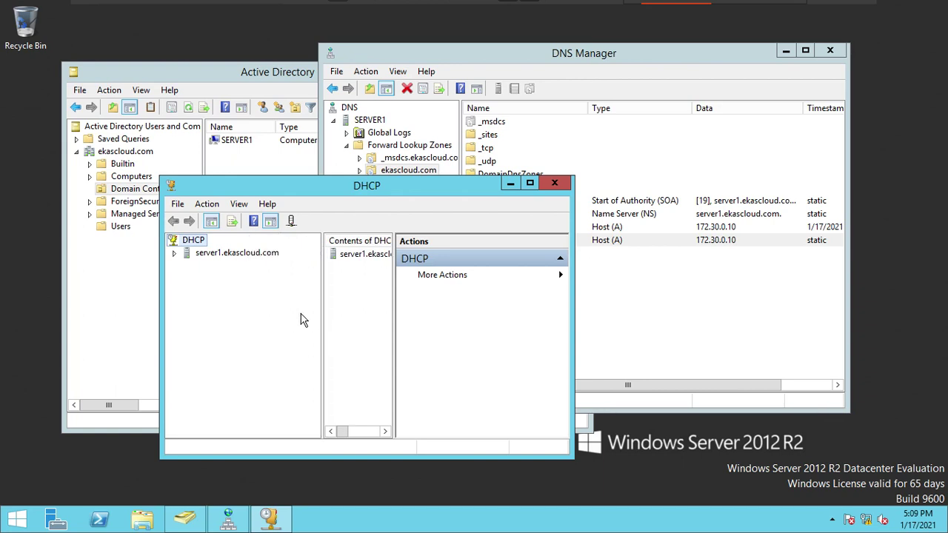
left_click(175, 255)
left_click(188, 267)
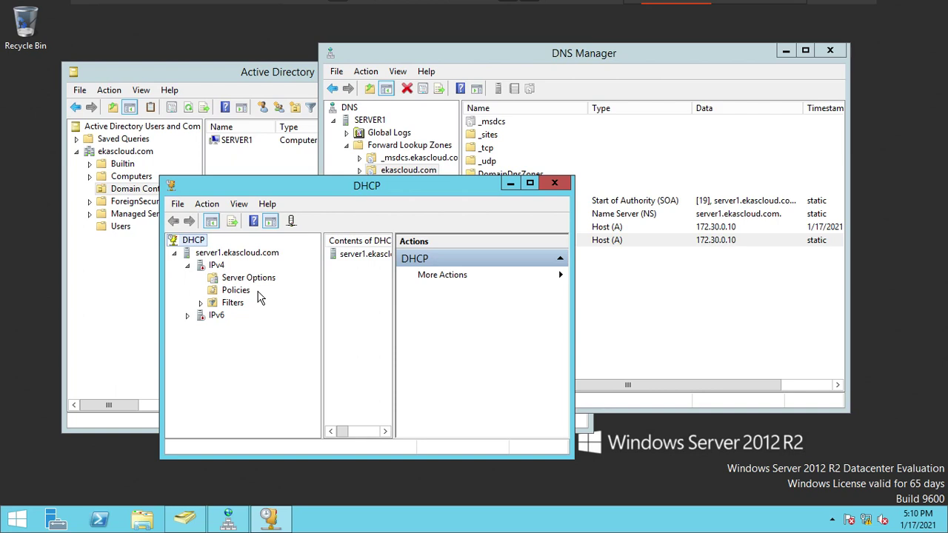
- Switch to the NoteBook virtual machine and nudge the DHCP label into place above the DC DNS label on the diagram
mouse_move(599, 5)
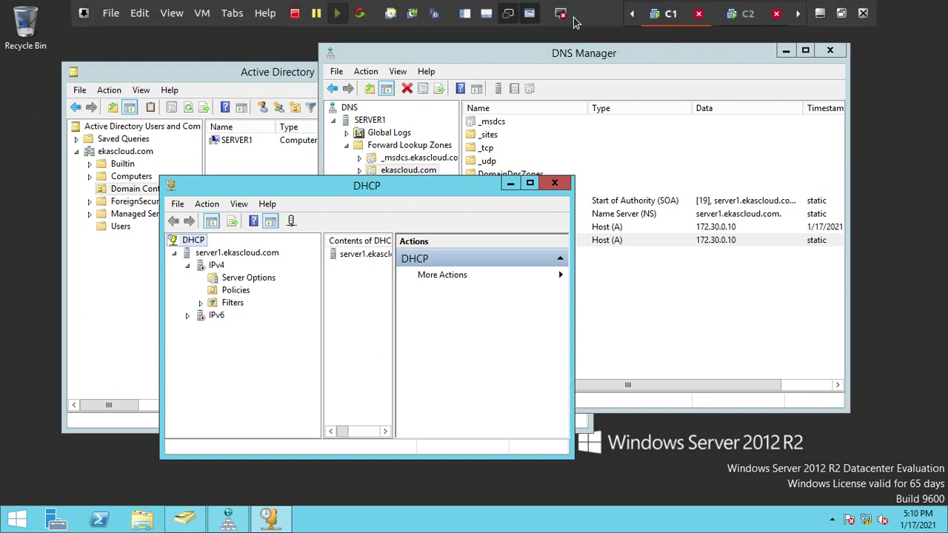
left_click(233, 15)
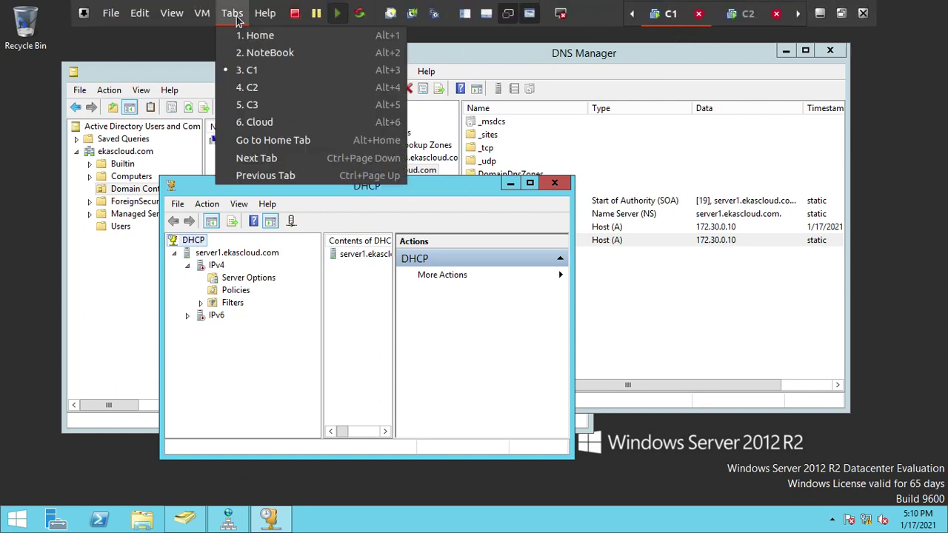
left_click(251, 52)
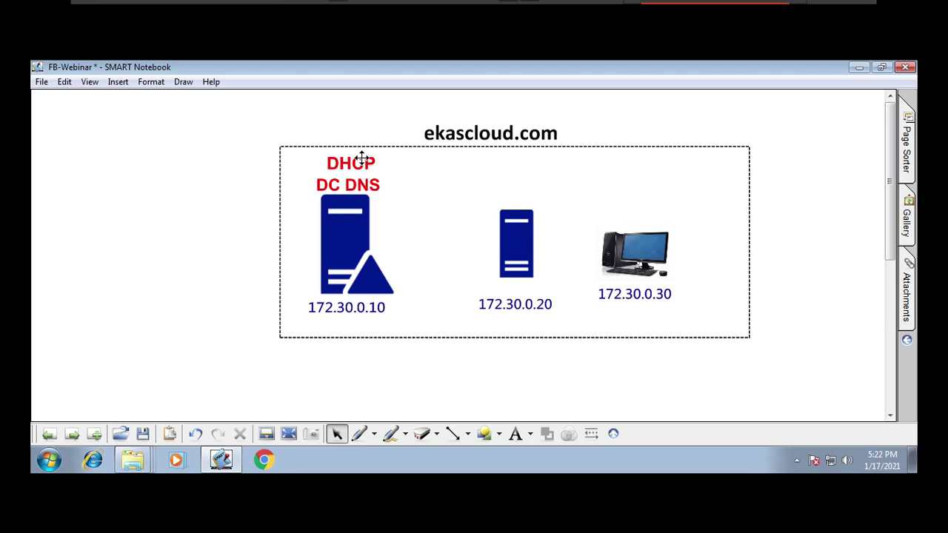
mouse_move(362, 158)
left_mouse_down()
mouse_move(373, 163)
mouse_move(370, 245)
mouse_move(349, 171)
mouse_move(360, 160)
left_mouse_up()
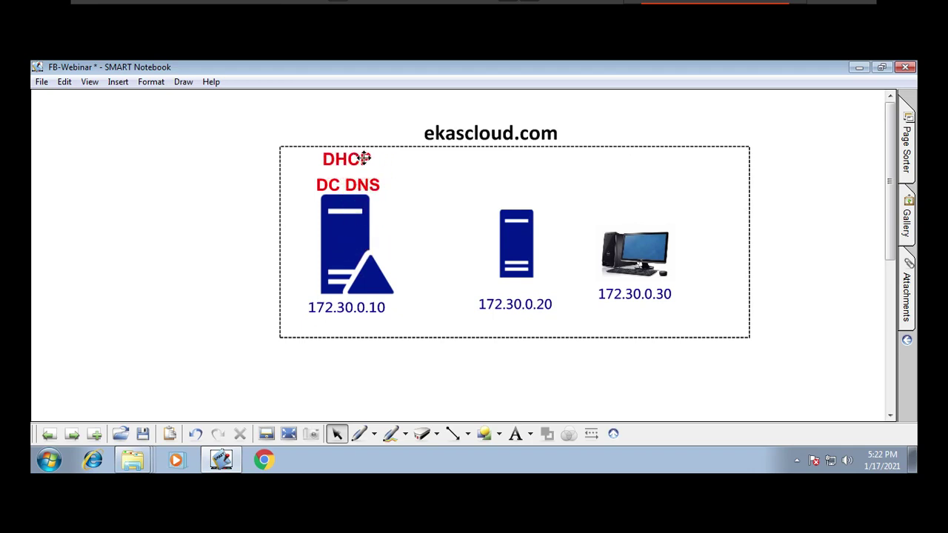
- Browse back through the earlier DHCP diagram pages, and go forward to the page titled Dyncmic DNS
left_click(48, 434)
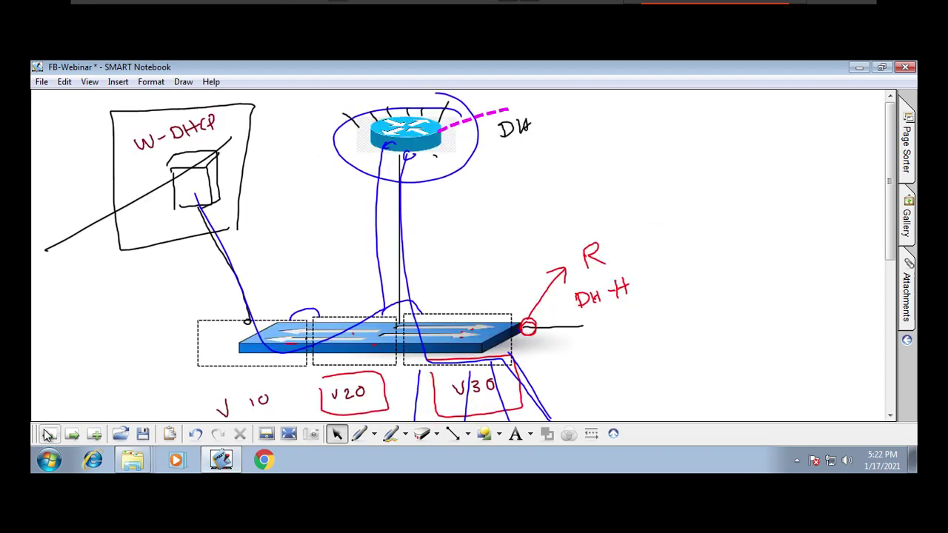
left_click(48, 434)
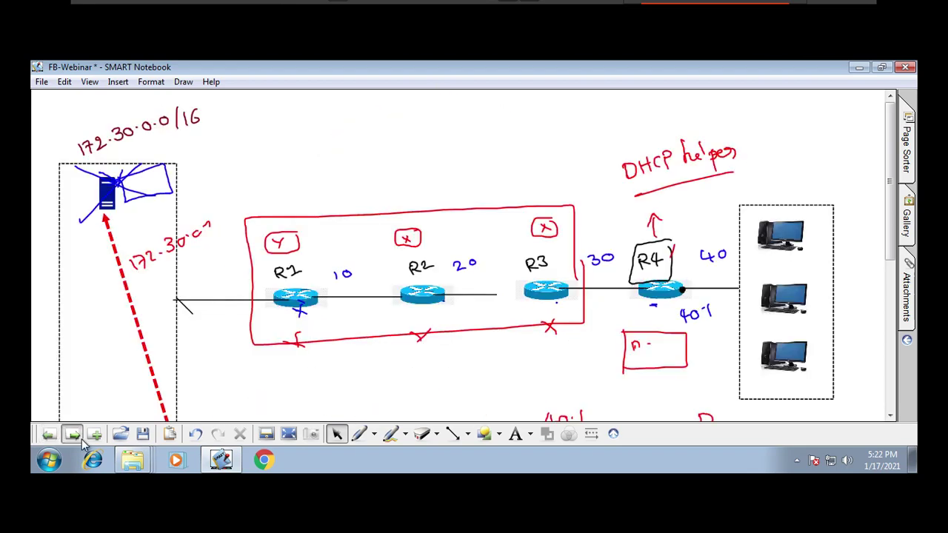
left_click(72, 435)
left_click(73, 435)
left_click(72, 435)
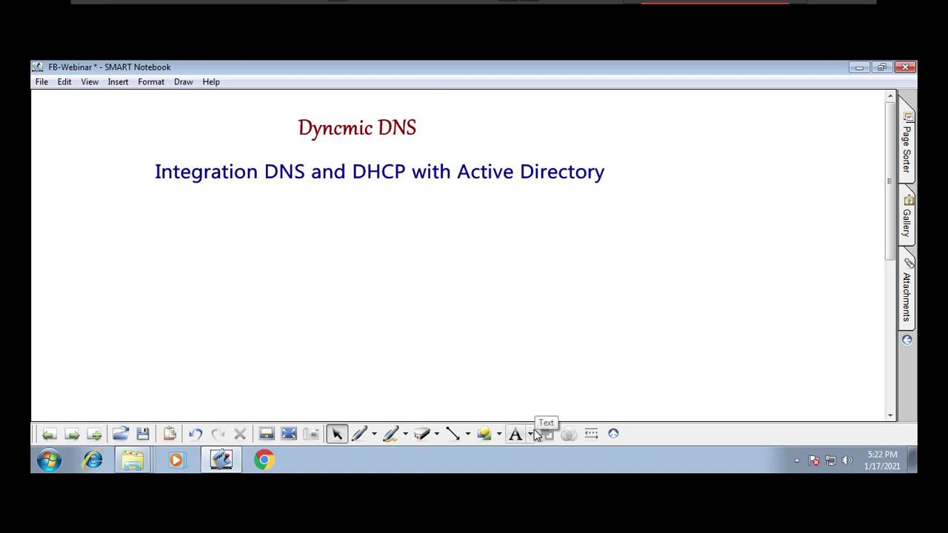
- Handwrite "It is a process of DHCP Server" with the blue pen below the Integration DNS and DHCP with Active Directory heading
left_click(374, 434)
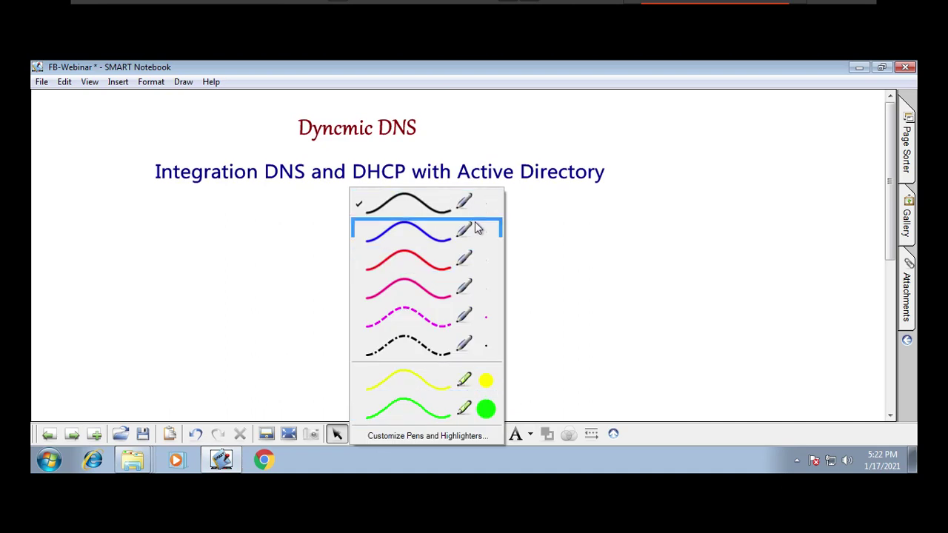
left_click(477, 228)
mouse_move(153, 249)
left_mouse_down()
mouse_move(152, 268)
mouse_move(162, 251)
left_mouse_up()
left_click_drag(144, 270, 171, 268)
left_click_drag(162, 254, 233, 268)
left_click(220, 249)
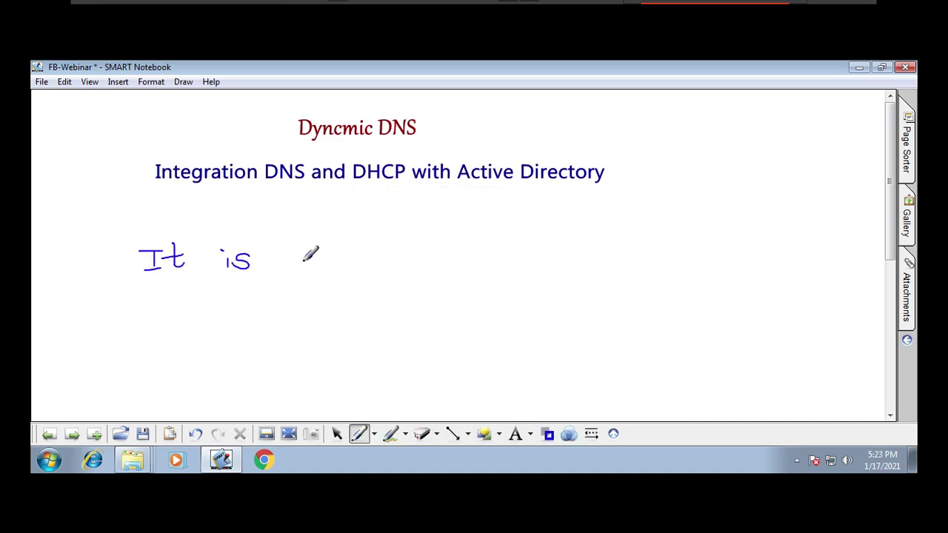
mouse_move(308, 254)
left_mouse_down()
mouse_move(294, 264)
mouse_move(336, 269)
left_mouse_up()
left_click_drag(334, 250, 414, 257)
mouse_move(426, 250)
left_mouse_down()
mouse_move(416, 259)
mouse_move(429, 259)
left_mouse_up()
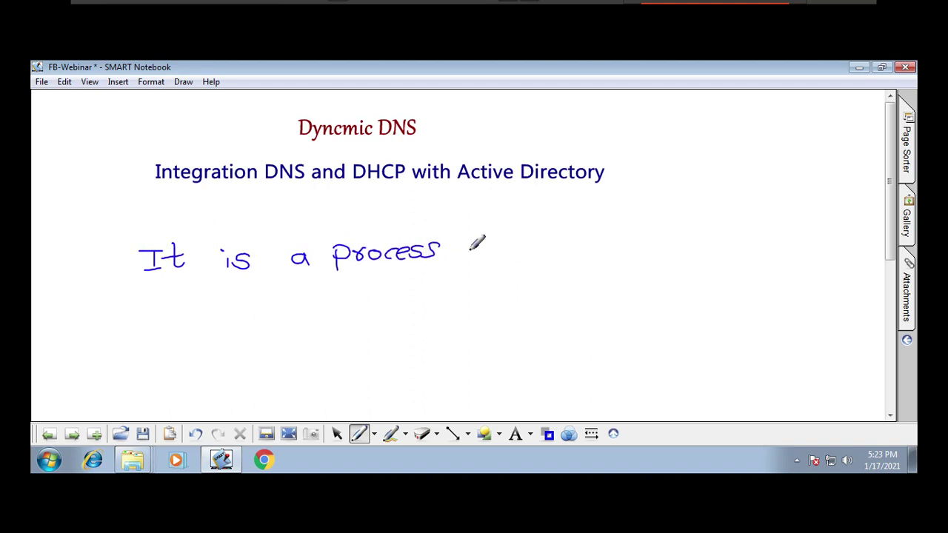
mouse_move(493, 243)
left_mouse_down()
mouse_move(502, 255)
mouse_move(511, 243)
mouse_move(586, 250)
left_mouse_up()
left_click_drag(604, 230, 604, 250)
left_click_drag(586, 240, 626, 250)
mouse_move(623, 231)
left_mouse_down()
mouse_move(624, 251)
mouse_move(627, 238)
left_mouse_up()
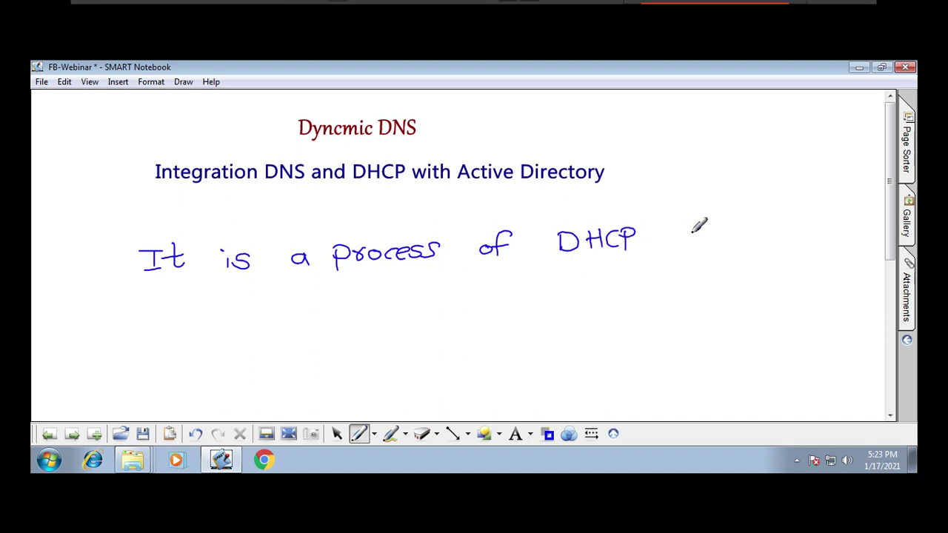
mouse_move(702, 223)
left_mouse_down()
mouse_move(687, 241)
mouse_move(779, 236)
left_mouse_up()
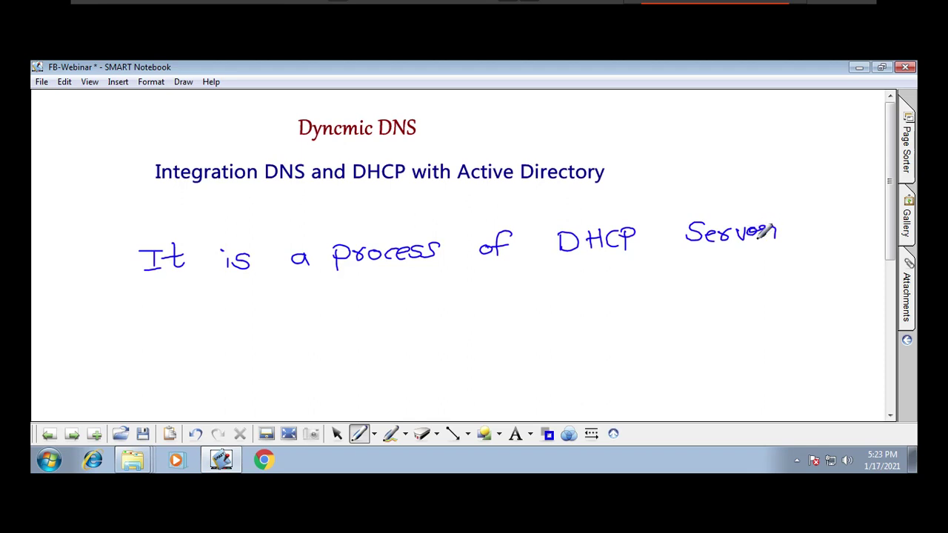
- Continue the blue handwriting on a second line with "in the domain," and underline the word domain
left_click_drag(165, 311, 166, 322)
mouse_move(176, 323)
left_mouse_down()
mouse_move(317, 307)
mouse_move(328, 286)
mouse_move(342, 303)
mouse_move(380, 307)
mouse_move(396, 296)
mouse_move(410, 311)
left_mouse_up()
left_click_drag(424, 311, 422, 319)
left_click_drag(308, 333, 410, 324)
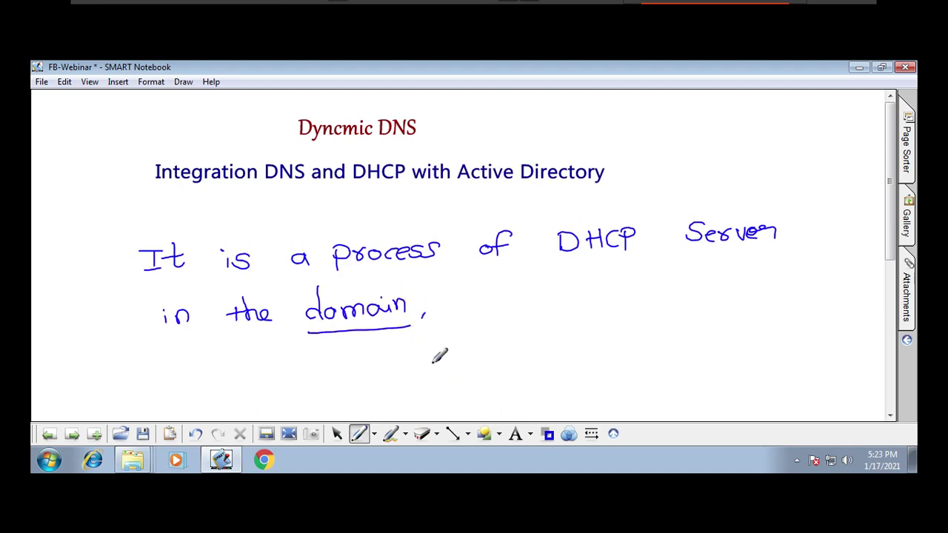
- Complete the definition in red handwriting with "which allow DHCP Svr to provide IP Addresses to Domain clients."
left_click(555, 437)
left_click(544, 369)
mouse_move(467, 295)
left_mouse_down()
mouse_move(574, 295)
mouse_move(607, 271)
mouse_move(626, 284)
mouse_move(745, 269)
mouse_move(756, 277)
mouse_move(827, 266)
mouse_move(840, 277)
left_mouse_up()
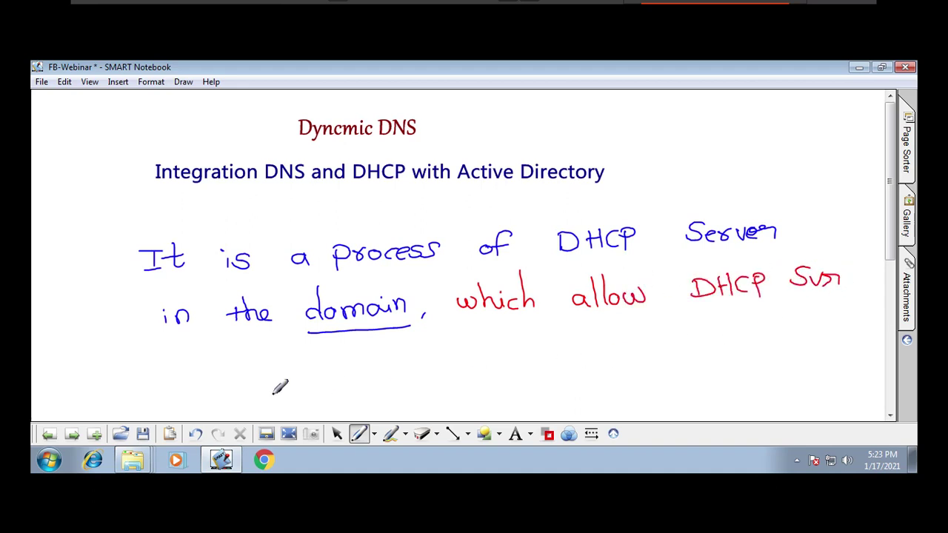
mouse_move(156, 363)
left_mouse_down()
mouse_move(171, 375)
mouse_move(238, 363)
mouse_move(264, 371)
mouse_move(281, 357)
mouse_move(389, 363)
mouse_move(451, 354)
mouse_move(493, 326)
mouse_move(537, 348)
mouse_move(555, 337)
mouse_move(622, 345)
mouse_move(609, 347)
mouse_move(677, 331)
mouse_move(776, 341)
mouse_move(698, 387)
mouse_move(715, 370)
mouse_move(787, 376)
left_mouse_up()
left_click(783, 382)
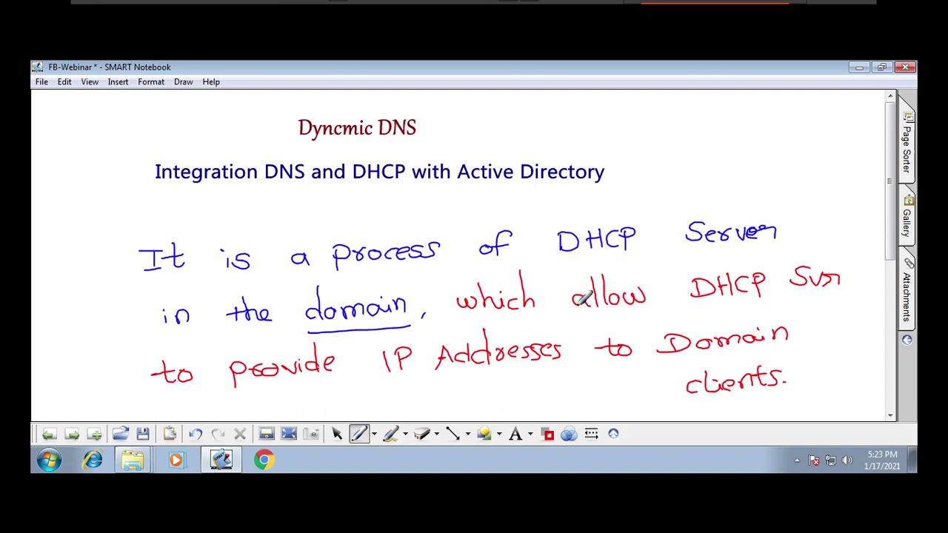
- Refit the virtual machine display to full screen, go to the blank next page and draw a tall dashed rectangle on its left side
key("ctrl+alt+Return")
key("ctrl+alt+Return")
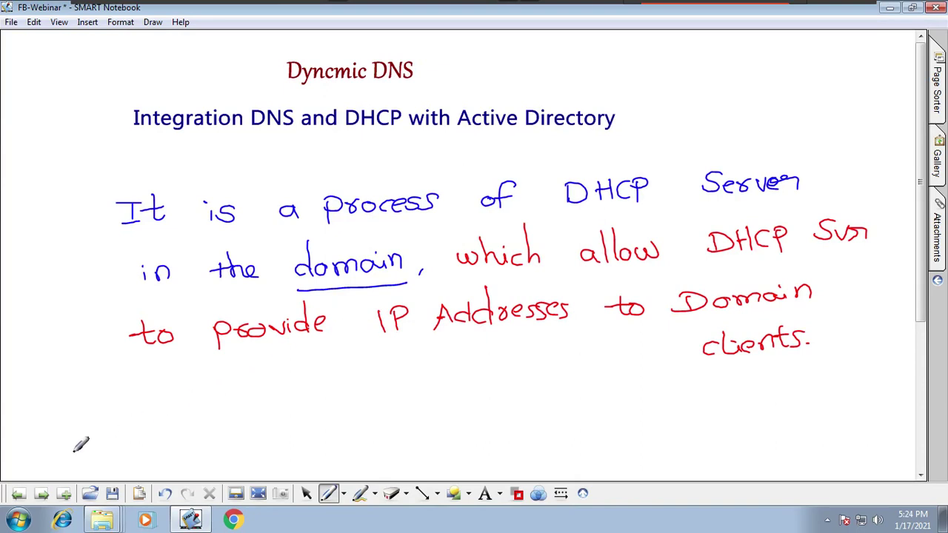
left_click(41, 493)
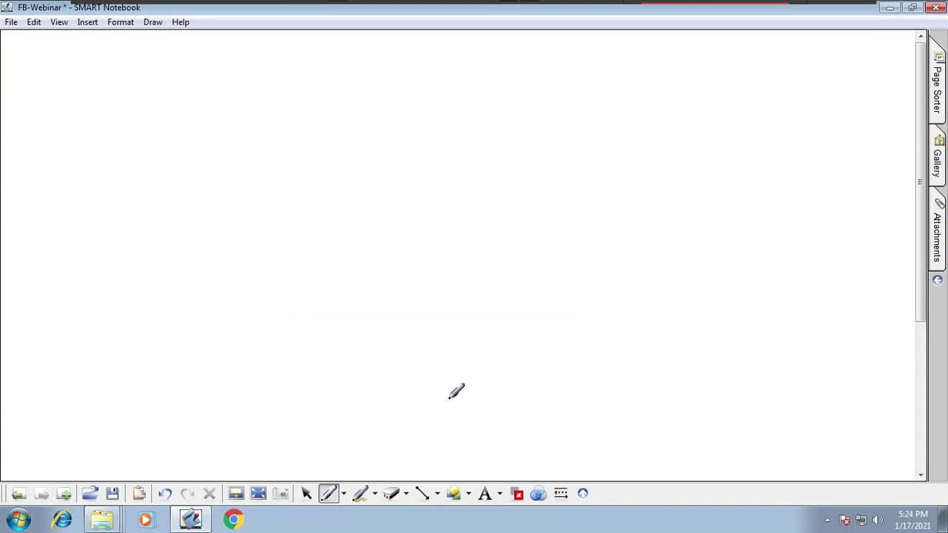
left_click(468, 493)
left_click(506, 148)
left_click_drag(73, 64, 390, 453)
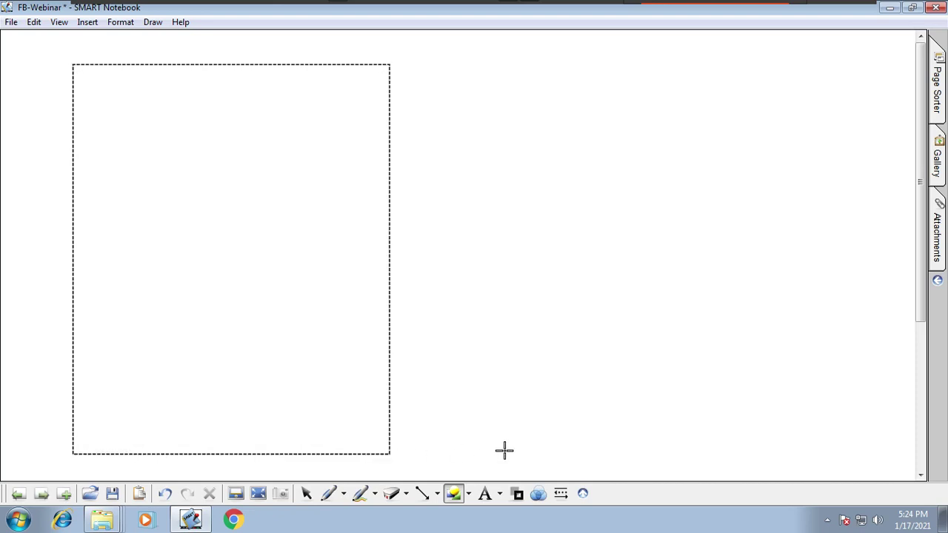
- Add the label "Ekascloud.com" in Segoe Script 14 and place it just above the dashed rectangle's upper-right edge
left_click(500, 493)
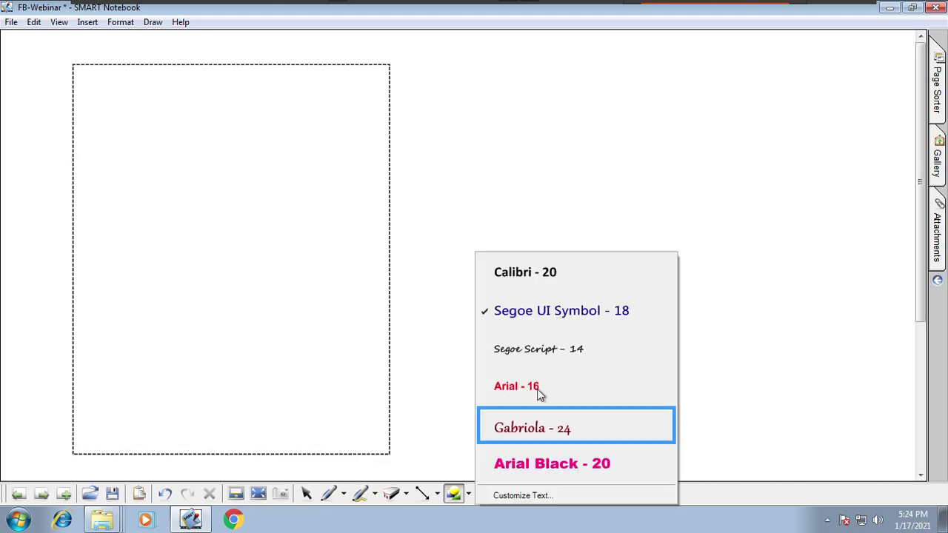
left_click(518, 346)
left_click(313, 53)
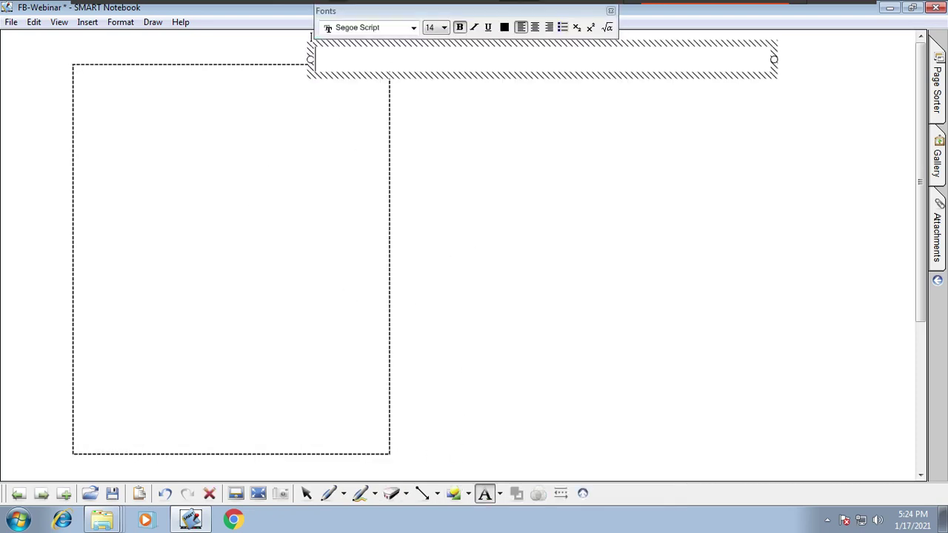
type("Ekascloud")
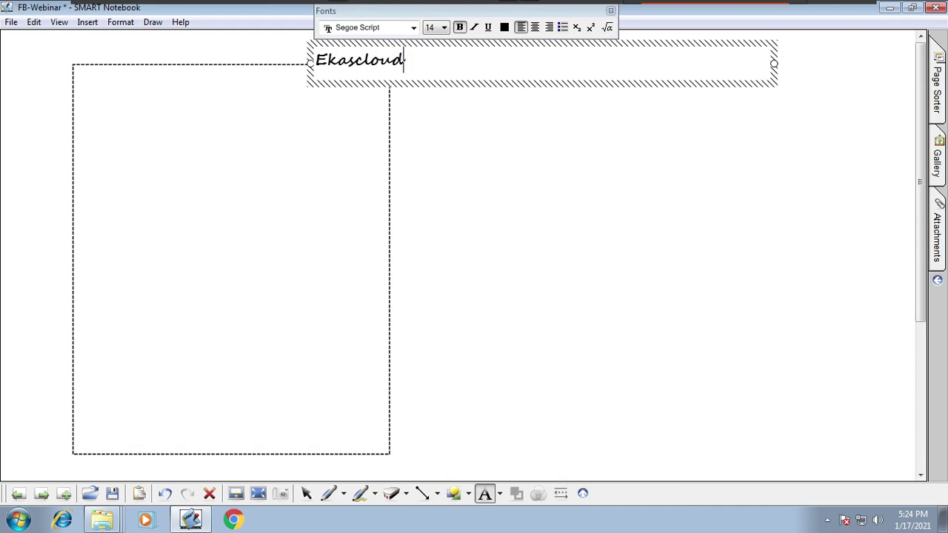
type(".com")
left_click(543, 310)
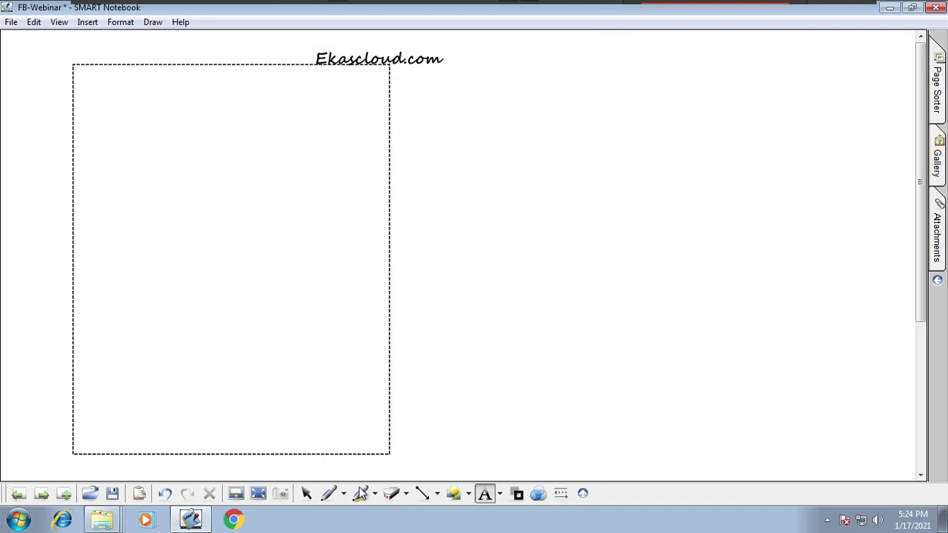
left_click(306, 493)
left_click_drag(399, 59, 342, 49)
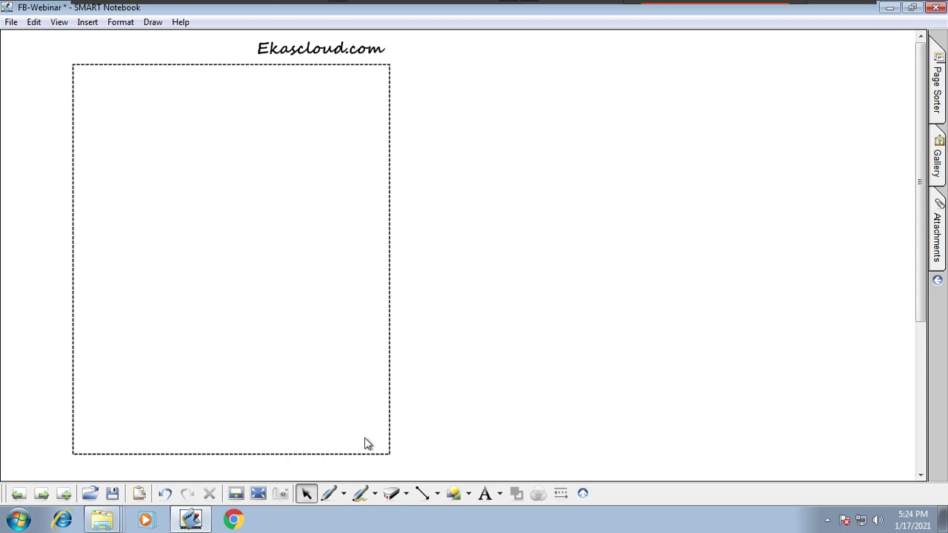
- Stamp three horizontal rows of smiley faces inside the dashed rectangle, plus three single smileys between the upper two rows
left_click(343, 493)
left_click(411, 294)
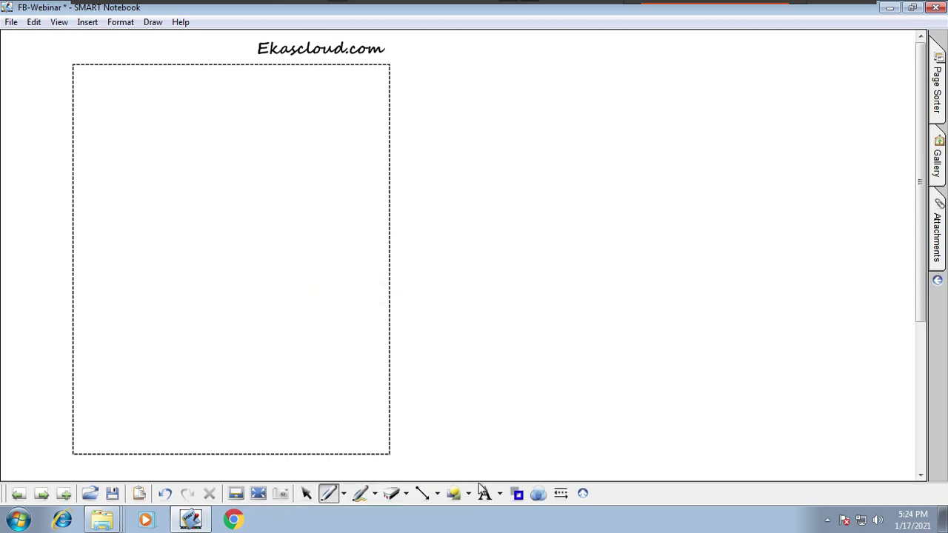
left_click(375, 493)
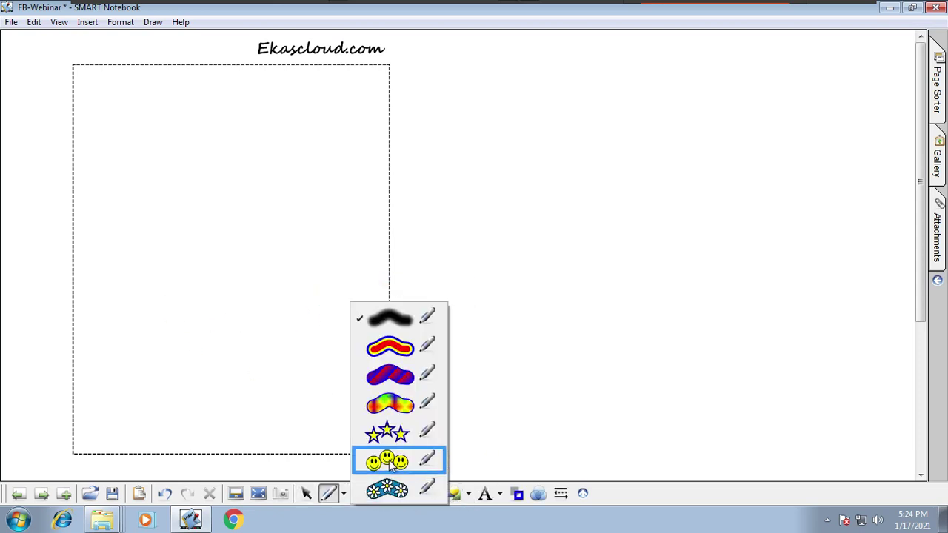
left_click(398, 457)
left_click_drag(126, 225, 289, 217)
left_click(164, 268)
left_click_drag(125, 316, 284, 302)
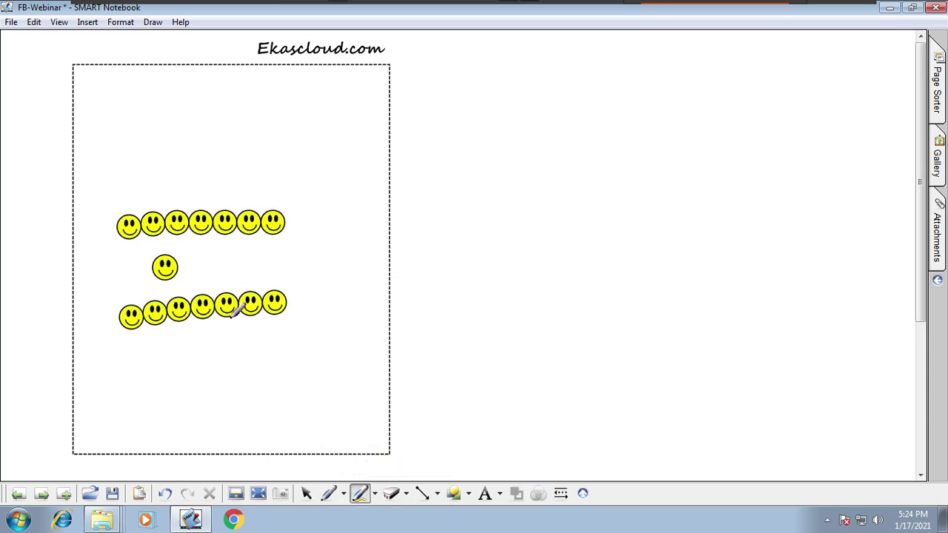
left_click_drag(108, 367, 268, 365)
left_click(216, 274)
left_click(248, 272)
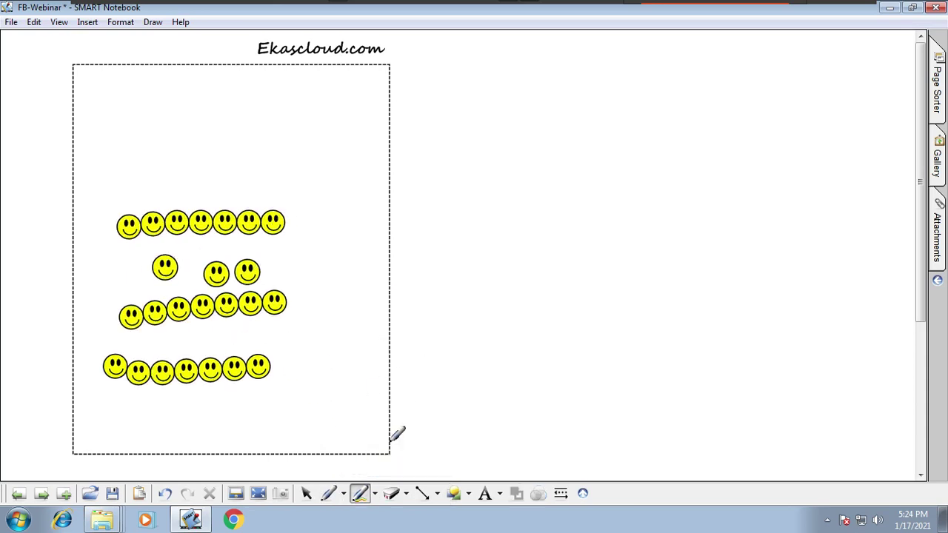
- Draw a black smiling stick figure outside the dashed rectangle and handwrite "me" above its head in dark red
left_click(343, 493)
left_click_drag(562, 127, 543, 151)
mouse_move(560, 144)
left_mouse_down()
mouse_move(561, 217)
mouse_move(584, 186)
left_mouse_up()
mouse_move(561, 215)
left_mouse_down()
mouse_move(547, 238)
mouse_move(591, 233)
left_mouse_up()
left_click(517, 493)
left_click(525, 419)
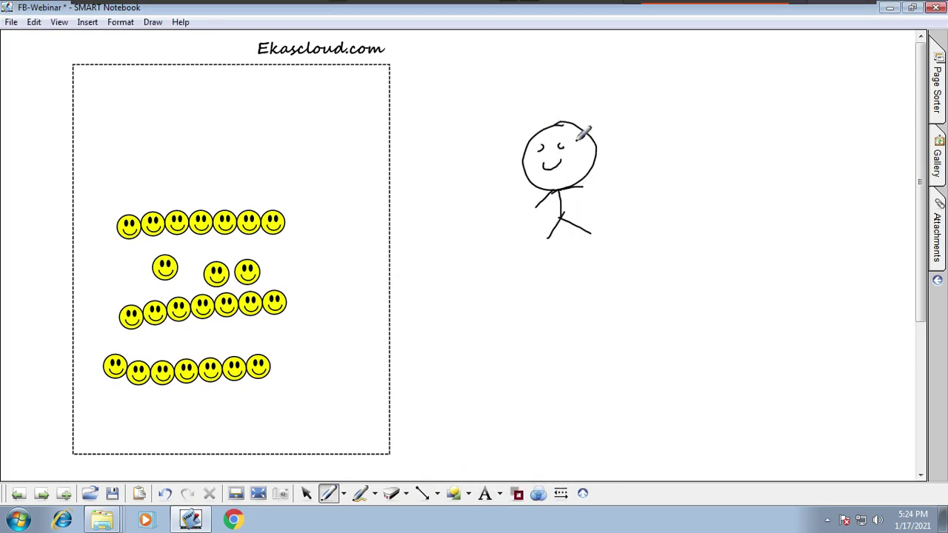
mouse_move(577, 101)
left_mouse_down()
mouse_move(588, 92)
mouse_move(597, 101)
mouse_move(618, 97)
left_mouse_up()
- Move the stick figure and its "me" label together to the dashed rectangle's edge and back out to the open area
left_click(306, 493)
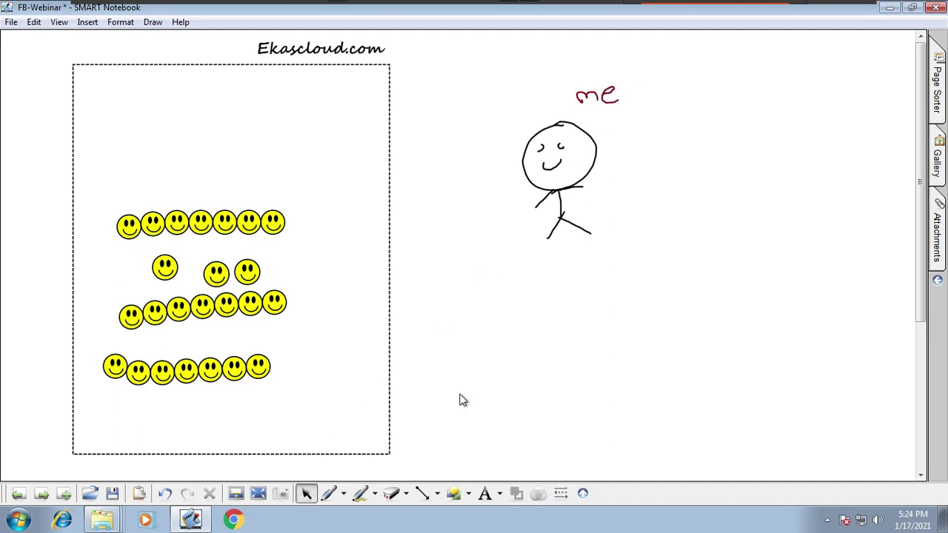
mouse_move(639, 351)
left_mouse_down()
mouse_move(550, 66)
mouse_move(514, 65)
left_mouse_up()
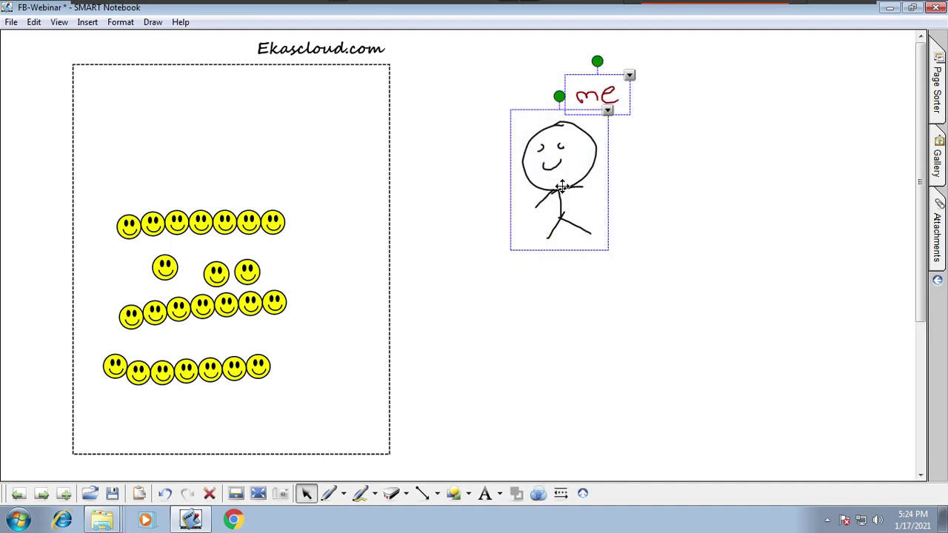
mouse_move(563, 185)
left_mouse_down()
mouse_move(379, 187)
mouse_move(299, 213)
mouse_move(440, 168)
mouse_move(337, 191)
mouse_move(276, 217)
mouse_move(254, 243)
mouse_move(336, 194)
mouse_move(594, 177)
mouse_move(593, 163)
mouse_move(369, 167)
mouse_move(340, 187)
mouse_move(520, 163)
mouse_move(458, 136)
mouse_move(313, 239)
mouse_move(349, 209)
left_mouse_up()
left_click_drag(449, 206, 540, 200)
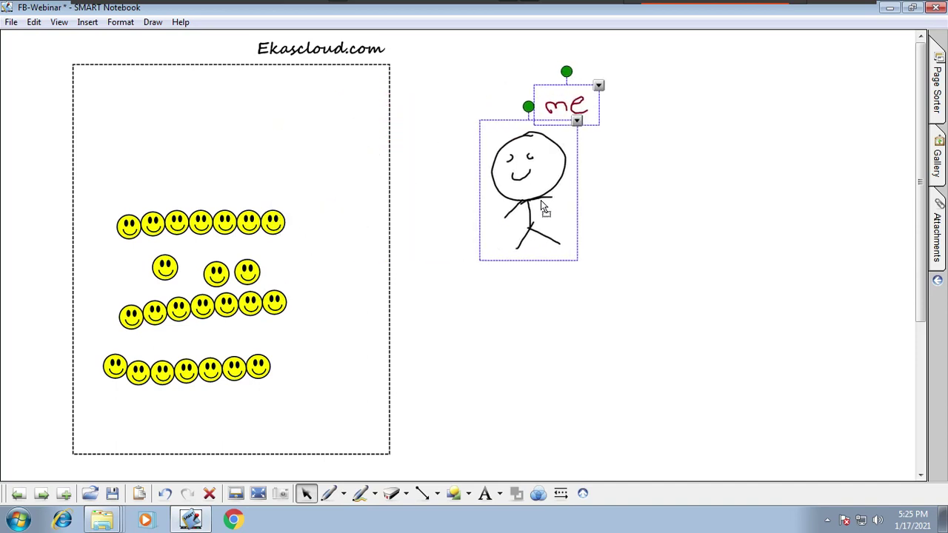
- Move the top row of smileys below the other rows and place the stick figure in the dashed rectangle's upper-left area
left_click(343, 493)
left_click(400, 378)
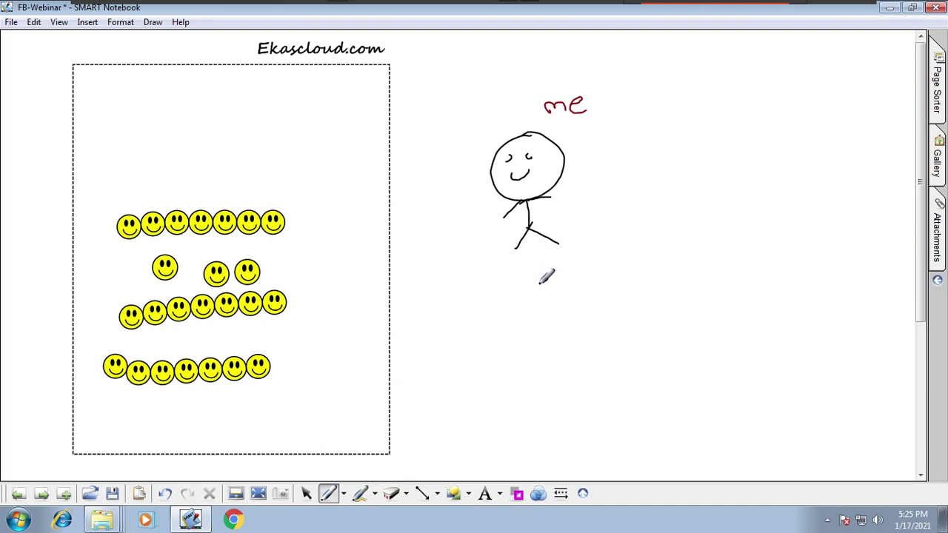
left_click(306, 493)
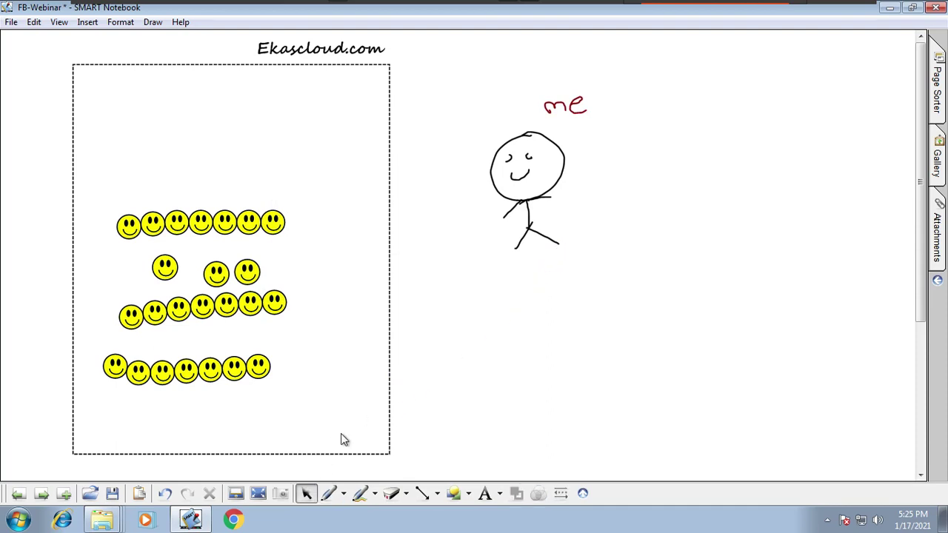
left_click_drag(261, 225, 259, 418)
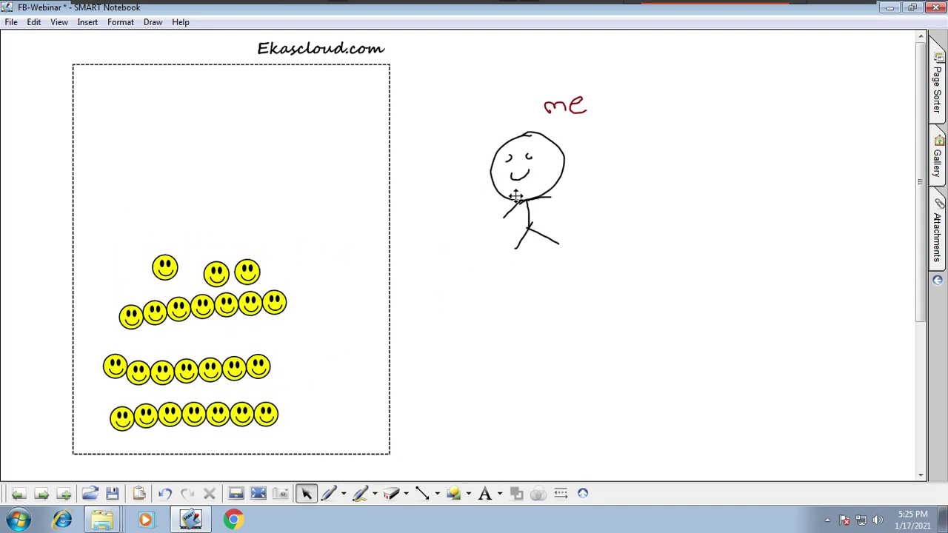
left_click_drag(516, 196, 141, 176)
left_click_drag(250, 271, 250, 263)
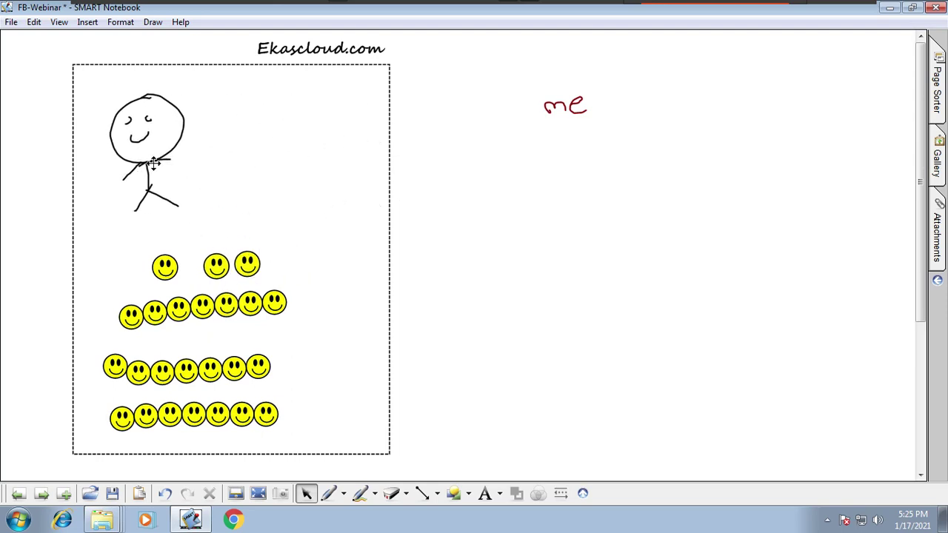
- Shift the Ekascloud.com label slightly, then move the stick figure across the rectangle and back out beneath "me"
left_click(359, 50)
left_click(151, 164)
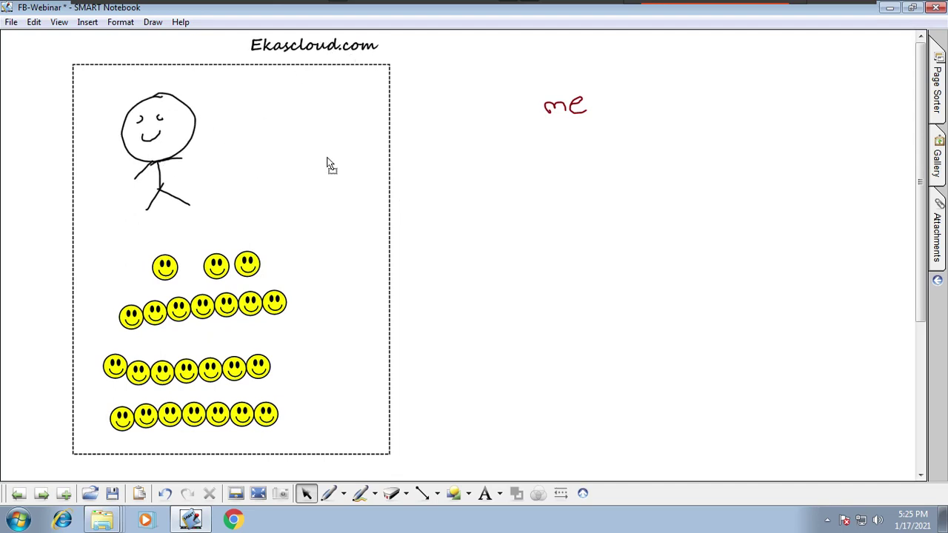
left_click_drag(339, 159, 337, 163)
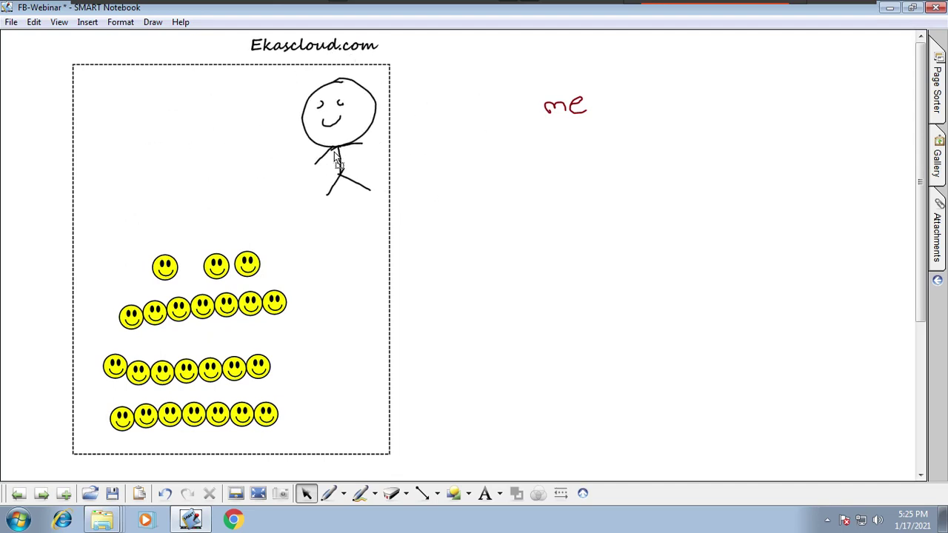
left_click_drag(335, 152, 546, 195)
- Handwrite "(Domain)" in black beside the Ekascloud.com label
left_click(341, 494)
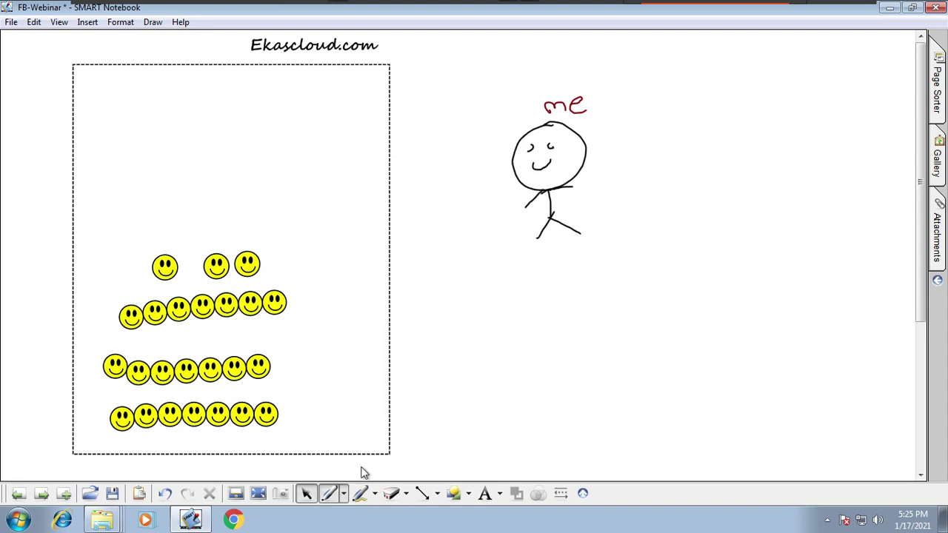
left_click(426, 259)
mouse_move(403, 41)
left_mouse_down()
mouse_move(400, 65)
mouse_move(470, 52)
mouse_move(518, 64)
mouse_move(514, 74)
left_mouse_up()
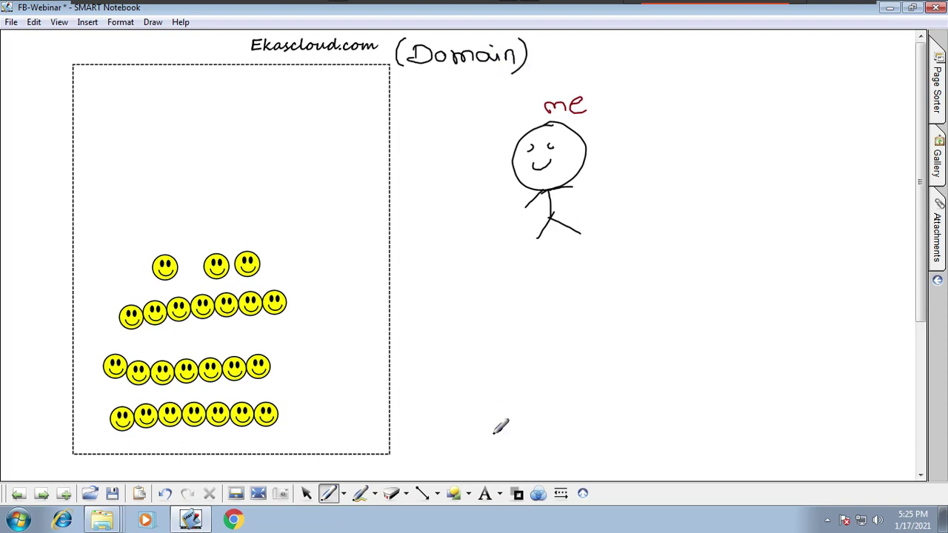
- Draw a red curly brace beside the smiley rows and extend a line from it to the handwritten label "clients"
left_click(518, 494)
left_click(509, 417)
mouse_move(310, 268)
left_mouse_down()
mouse_move(337, 330)
mouse_move(311, 432)
left_mouse_up()
mouse_move(339, 337)
left_mouse_down()
mouse_move(450, 327)
mouse_move(494, 335)
left_mouse_up()
left_click_drag(506, 303, 510, 335)
mouse_move(517, 318)
left_mouse_down()
mouse_move(520, 335)
mouse_move(575, 335)
left_mouse_up()
mouse_move(566, 319)
left_mouse_down()
mouse_move(584, 317)
mouse_move(578, 335)
left_mouse_up()
- Label the "me" stick figure with a red dash and "(DHCP)", and draw a red line under the figure
mouse_move(590, 155)
left_mouse_down()
mouse_move(610, 154)
mouse_move(631, 172)
left_mouse_up()
mouse_move(660, 141)
left_mouse_down()
mouse_move(661, 158)
mouse_move(702, 141)
mouse_move(703, 158)
left_mouse_up()
mouse_move(723, 141)
left_mouse_down()
mouse_move(720, 159)
mouse_move(732, 160)
left_mouse_up()
left_click_drag(731, 139, 739, 172)
left_click_drag(493, 253, 661, 241)
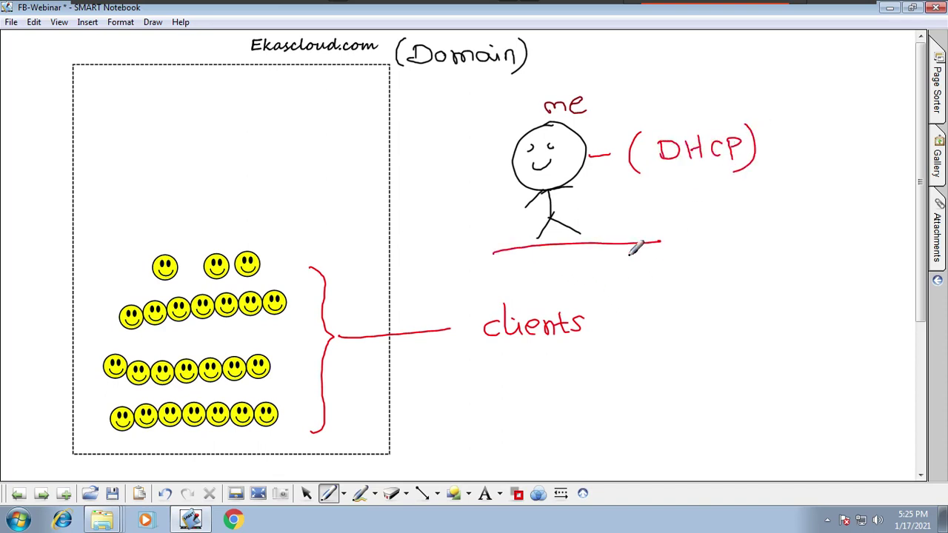
- Draw a bent red arrow from the Ekascloud.com label to the "me" stick figure
left_click(344, 494)
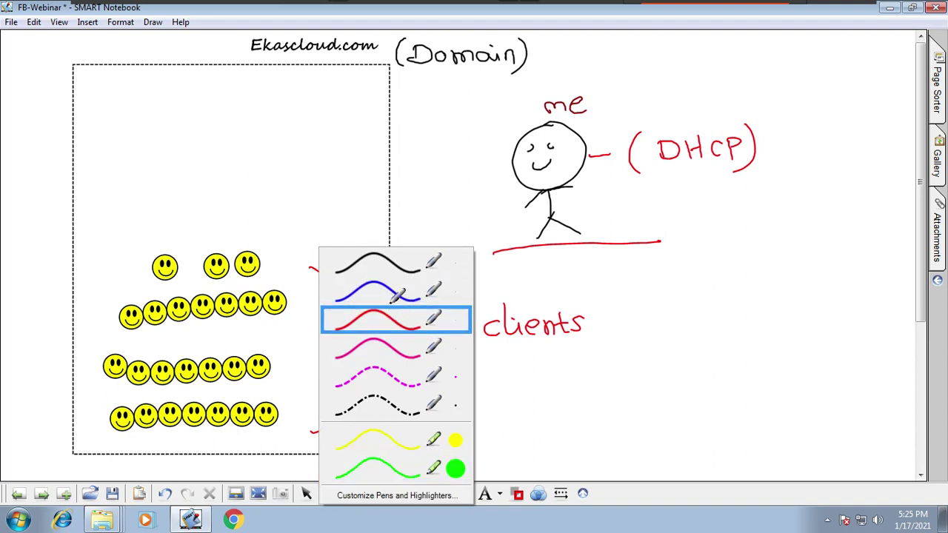
left_click(392, 319)
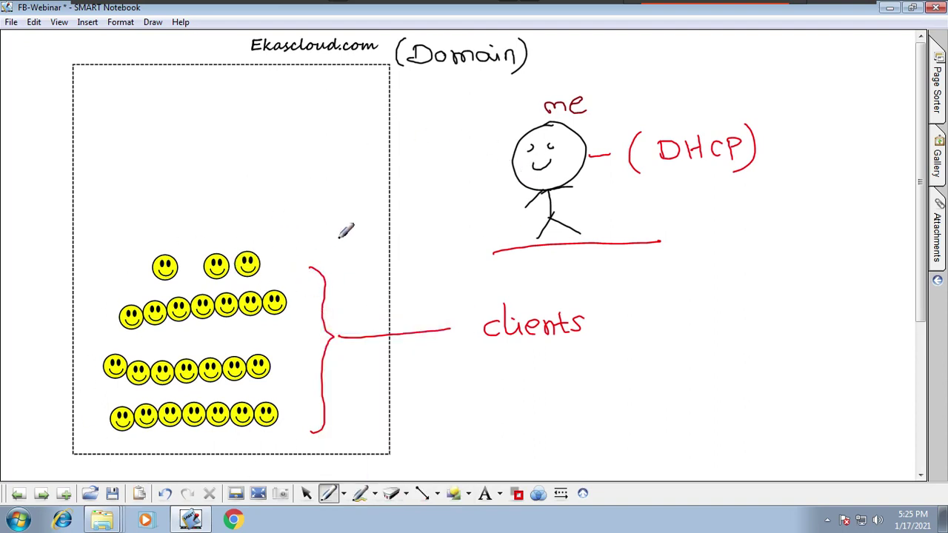
mouse_move(358, 57)
left_mouse_down()
mouse_move(378, 133)
mouse_move(482, 147)
left_mouse_up()
left_click_drag(465, 138, 457, 167)
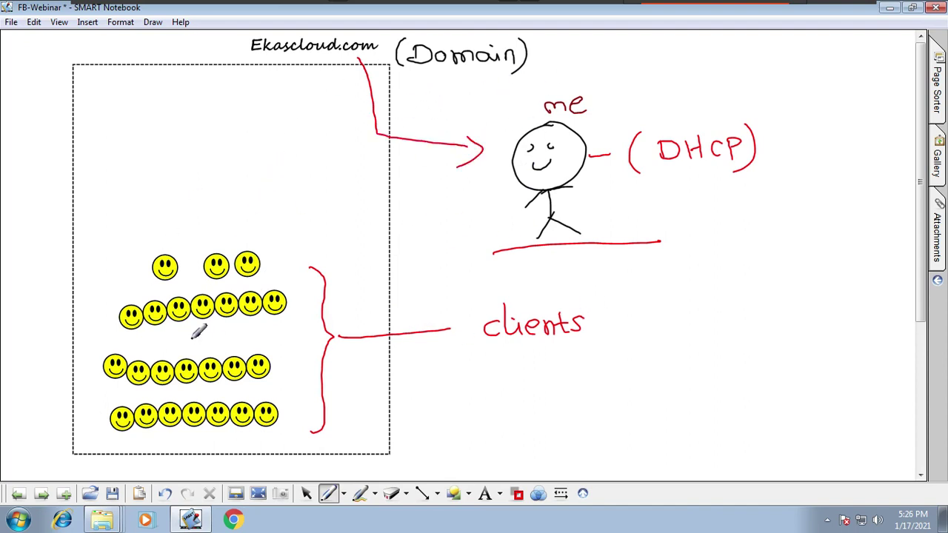
- Draw a small black stick figure in the rectangle's upper-left corner, point an arrow to it from Ekascloud.com and label it "Admin", underlined
left_click(517, 495)
left_click(519, 404)
mouse_move(113, 86)
left_mouse_down()
mouse_move(90, 104)
mouse_move(113, 83)
mouse_move(125, 113)
mouse_move(112, 156)
left_mouse_up()
mouse_move(95, 146)
left_mouse_down()
mouse_move(111, 133)
mouse_move(138, 164)
left_mouse_up()
left_click_drag(258, 58, 160, 105)
left_click_drag(179, 101, 145, 152)
mouse_move(152, 133)
left_mouse_down()
mouse_move(158, 150)
mouse_move(178, 149)
left_mouse_up()
mouse_move(183, 138)
left_mouse_down()
mouse_move(183, 148)
mouse_move(208, 146)
left_mouse_up()
left_click_drag(213, 135, 222, 142)
left_click_drag(110, 187, 238, 148)
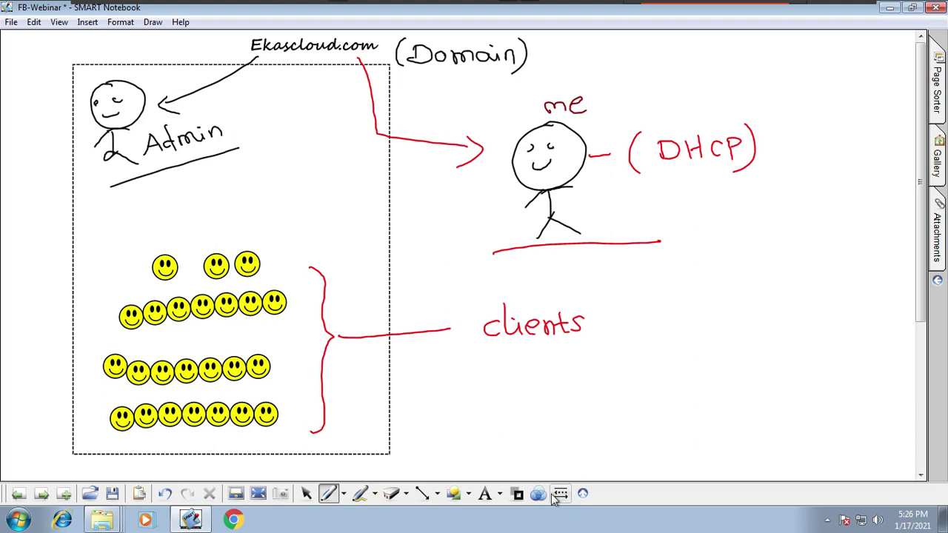
- Frame the Admin figure with a dark red box and draw an arrow from it back to the Ekascloud.com label
left_click(518, 494)
left_click(518, 419)
mouse_move(248, 156)
left_mouse_down()
mouse_move(220, 62)
mouse_move(72, 62)
mouse_move(60, 194)
mouse_move(219, 183)
left_mouse_up()
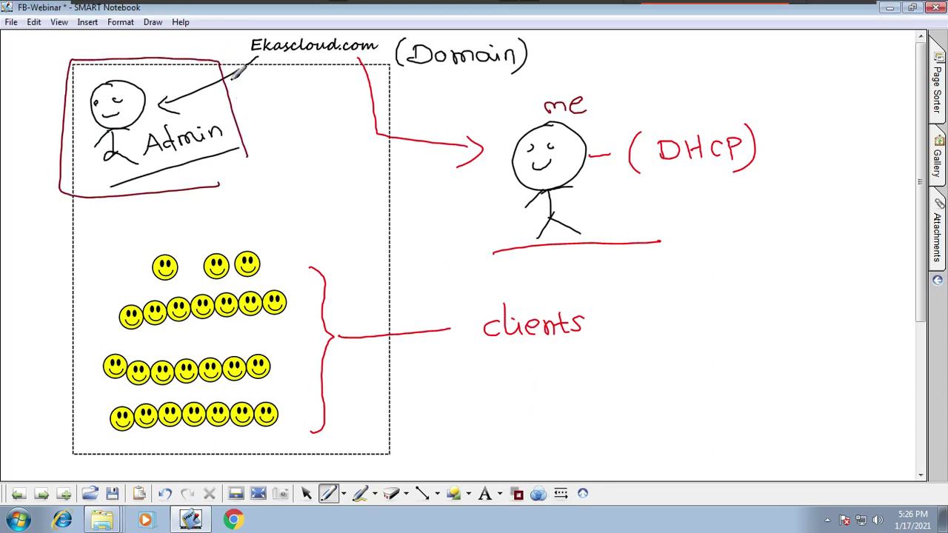
left_click_drag(217, 79, 257, 54)
left_click_drag(257, 55, 254, 72)
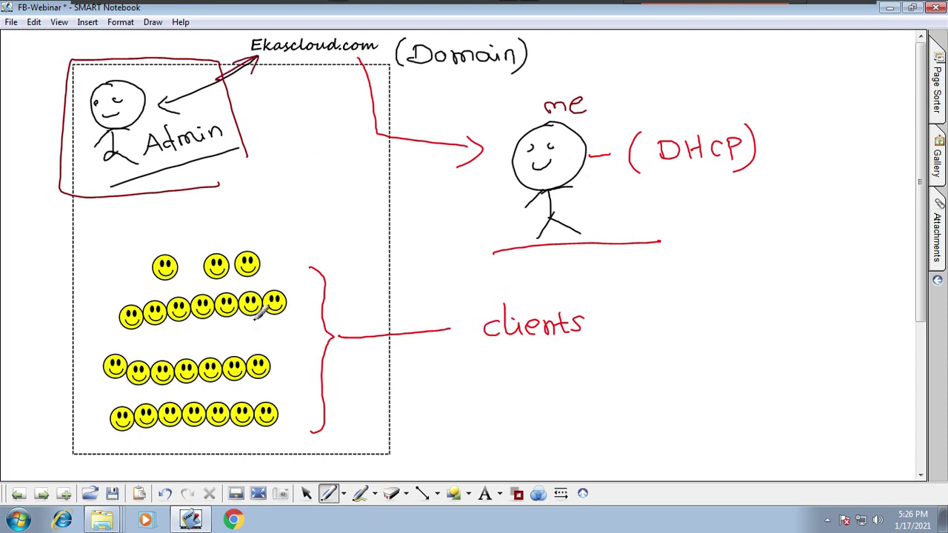
- Underline "DHCP" and "Admin" in dark red for emphasis
left_click_drag(644, 171, 748, 172)
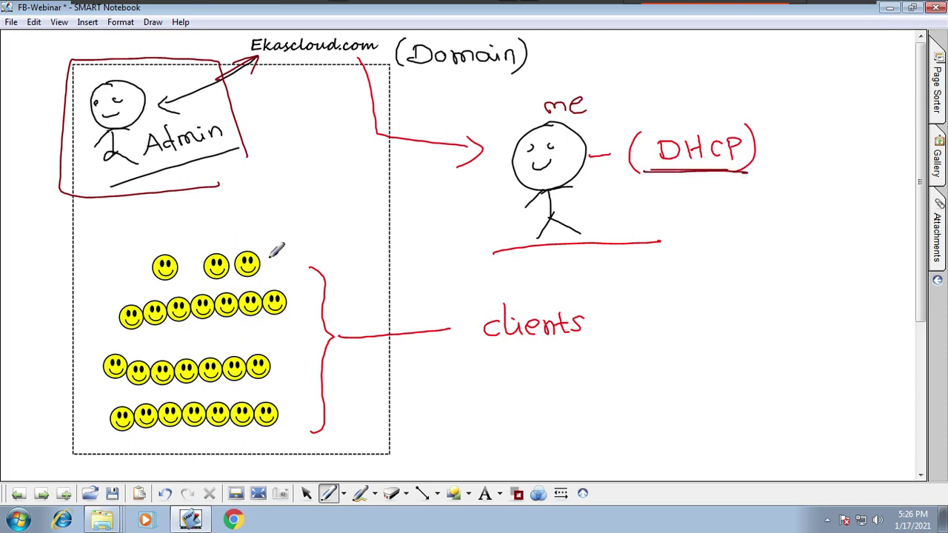
left_click_drag(102, 192, 243, 150)
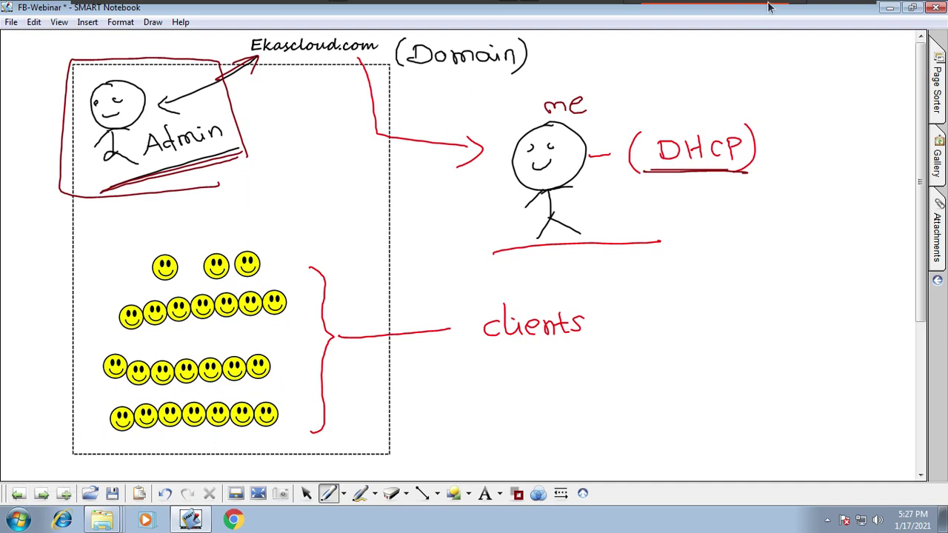
- Switch to the domain controller's virtual machine and shift the DHCP console window slightly
mouse_move(768, 7)
mouse_move(370, 4)
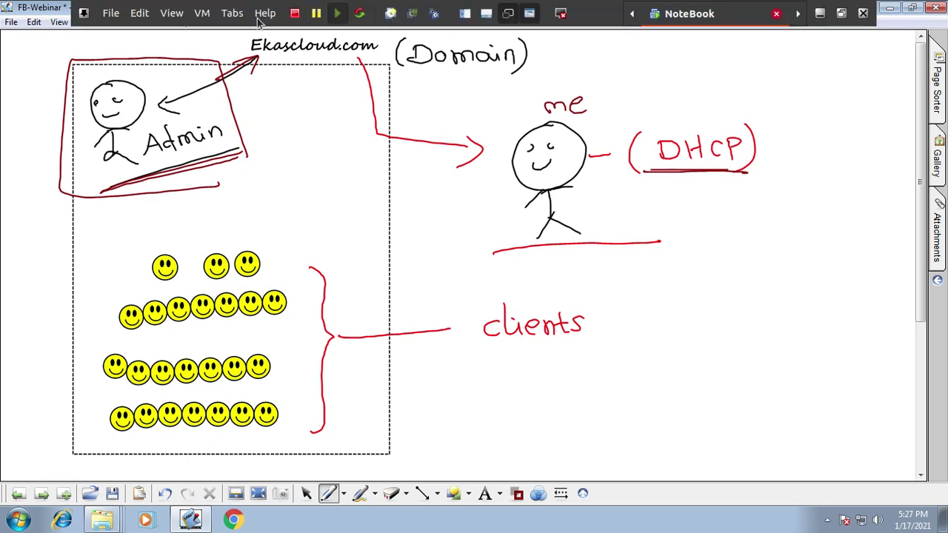
left_click(233, 13)
left_click(257, 72)
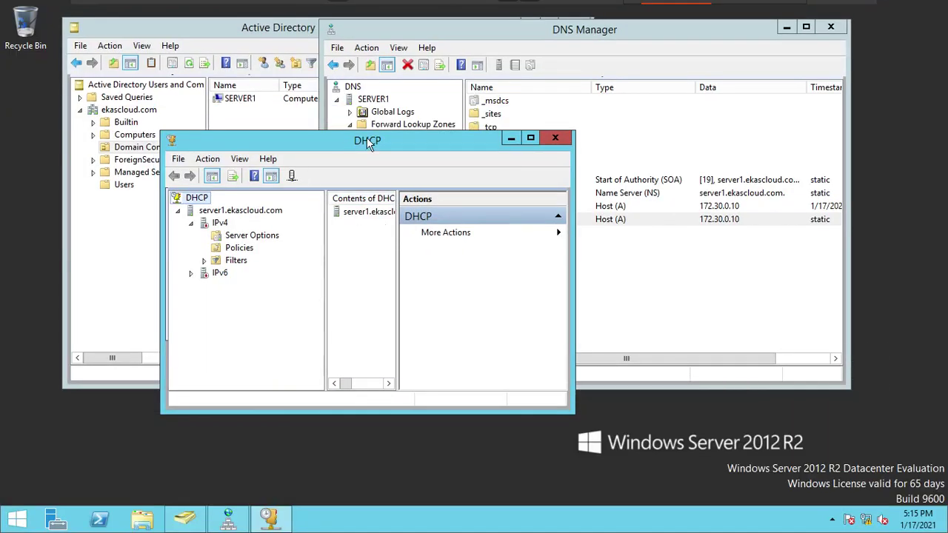
left_click_drag(368, 140, 363, 134)
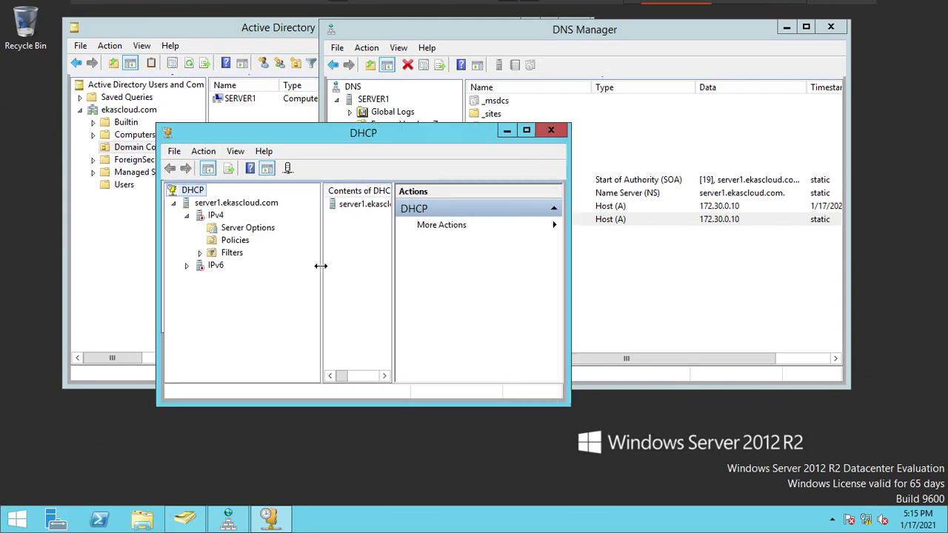
- Authorize the DHCP server server1.ekascloud.com, refresh the console and expand its IPv4 node
left_click(256, 207)
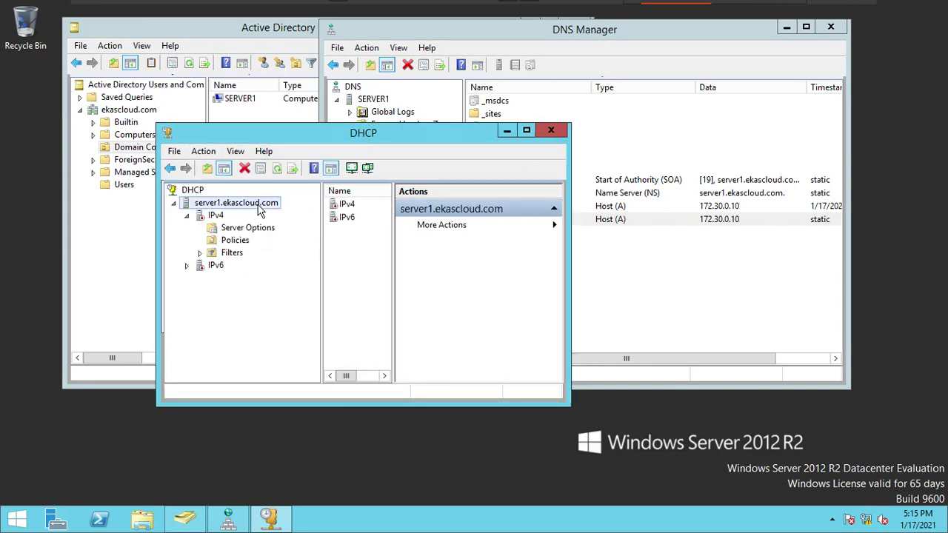
right_click(256, 203)
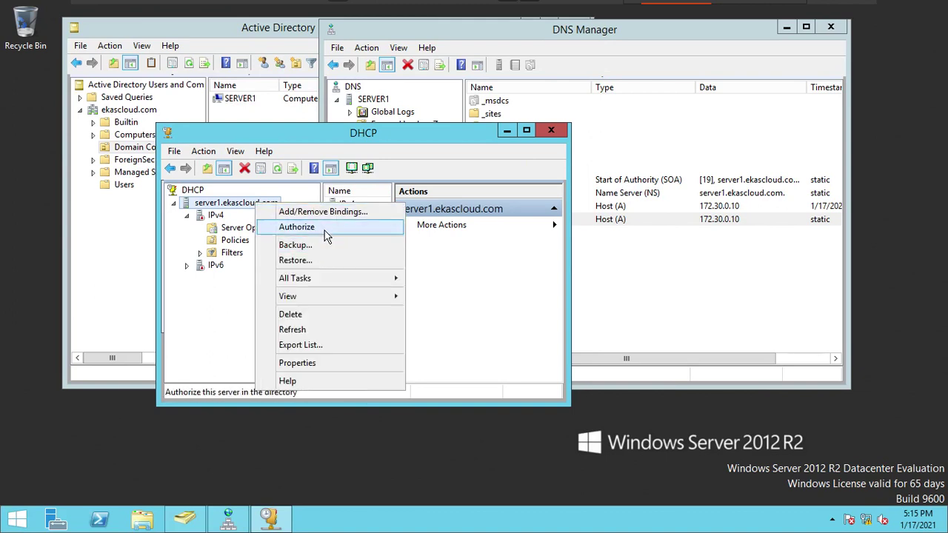
left_click(327, 228)
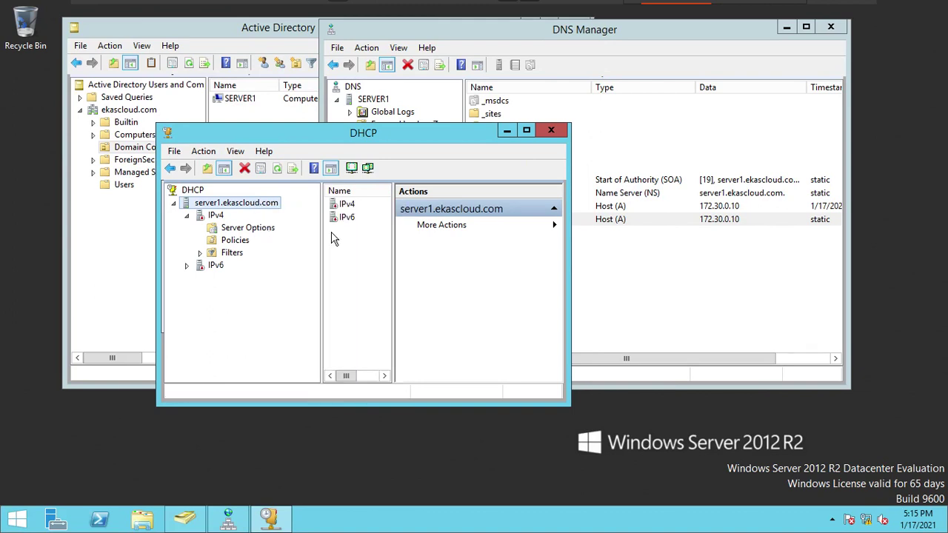
left_click(276, 171)
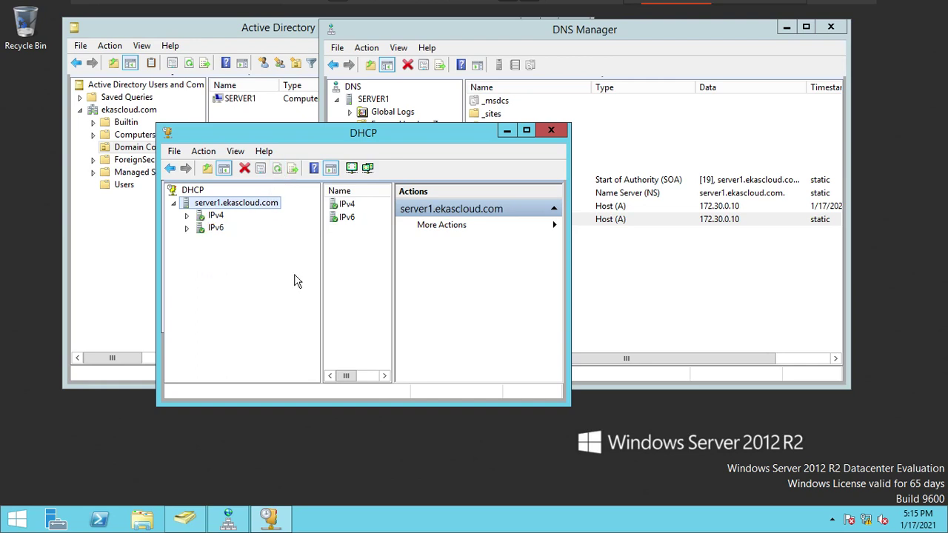
left_click(186, 216)
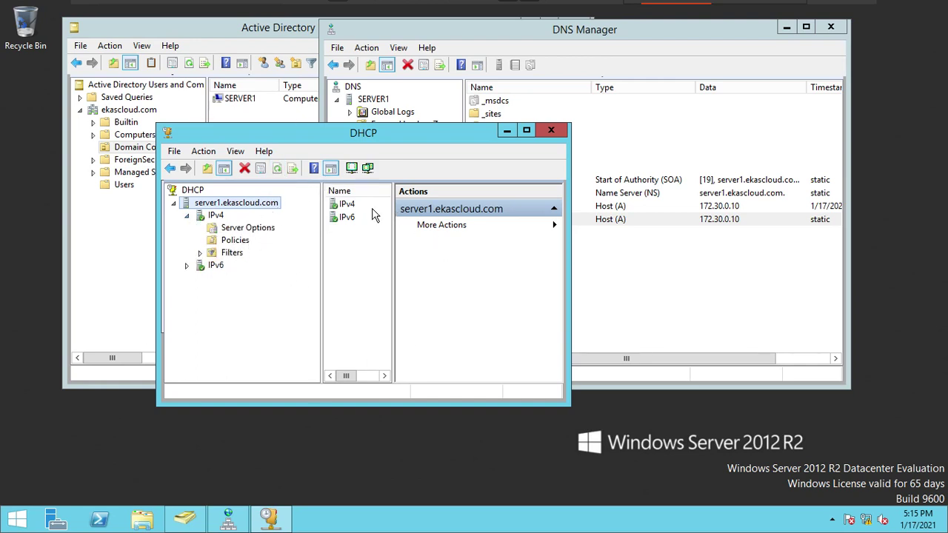
- Switch back to the NoteBook virtual machine with the Ekascloud.com diagram
mouse_move(600, 6)
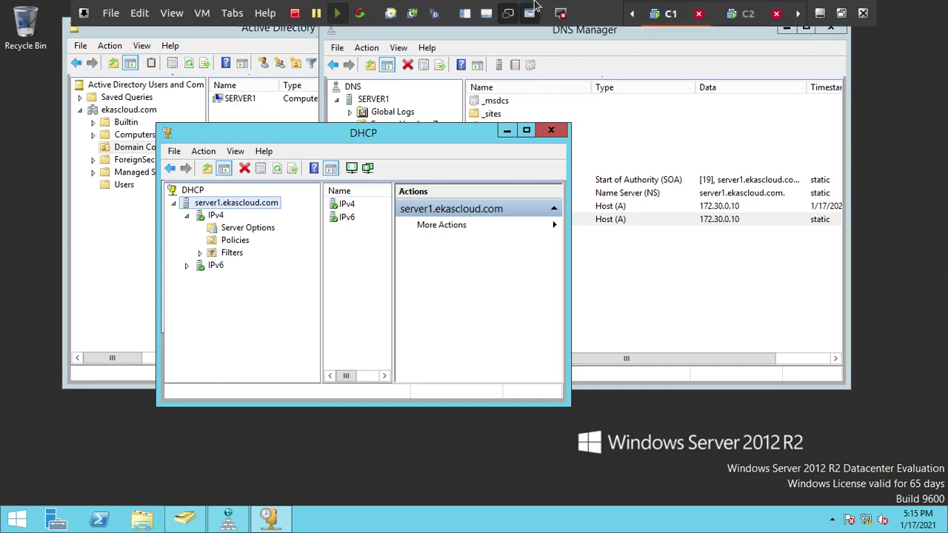
left_click(232, 12)
left_click(244, 67)
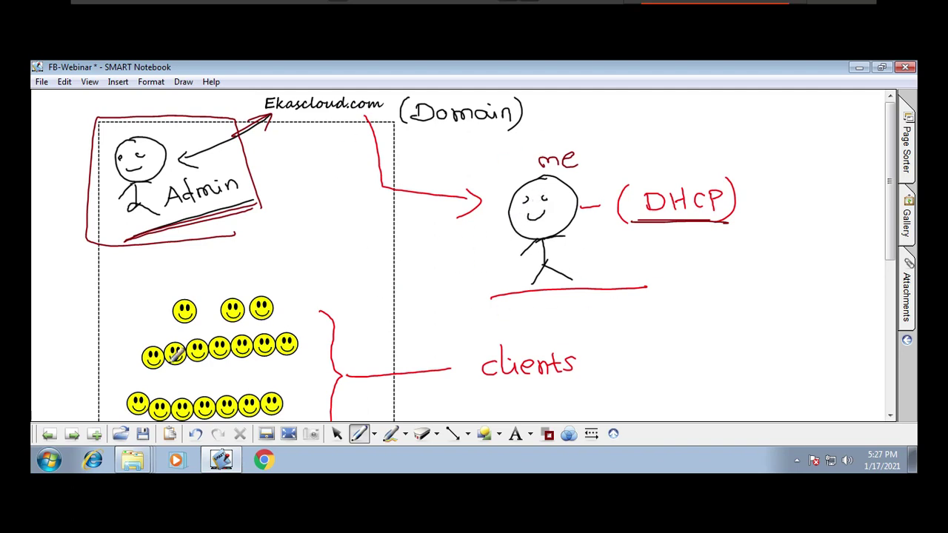
- Return to the ekascloud.com network diagram page and draw an arrow from the 172.30.0.20 server to the domain controller
left_click(49, 434)
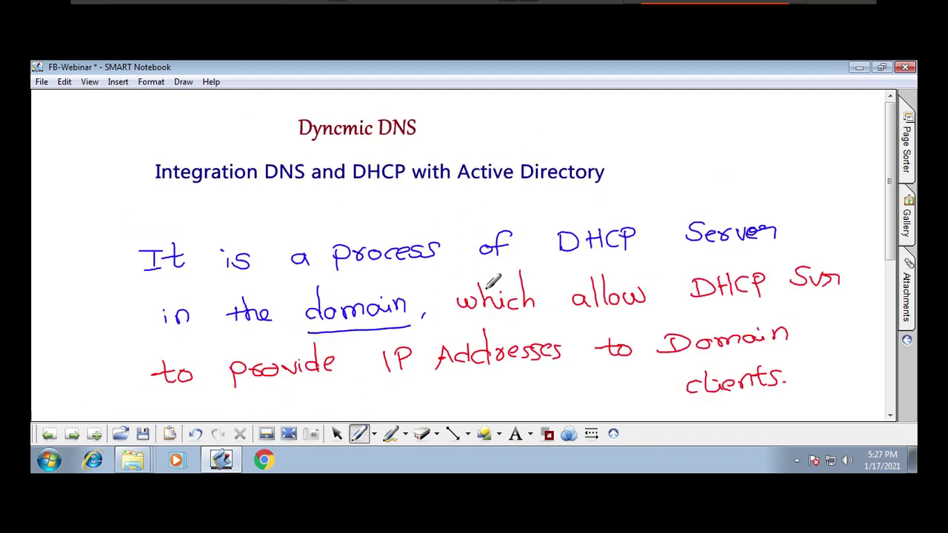
left_click(49, 434)
mouse_move(504, 236)
left_mouse_down()
mouse_move(407, 222)
mouse_move(421, 249)
left_mouse_up()
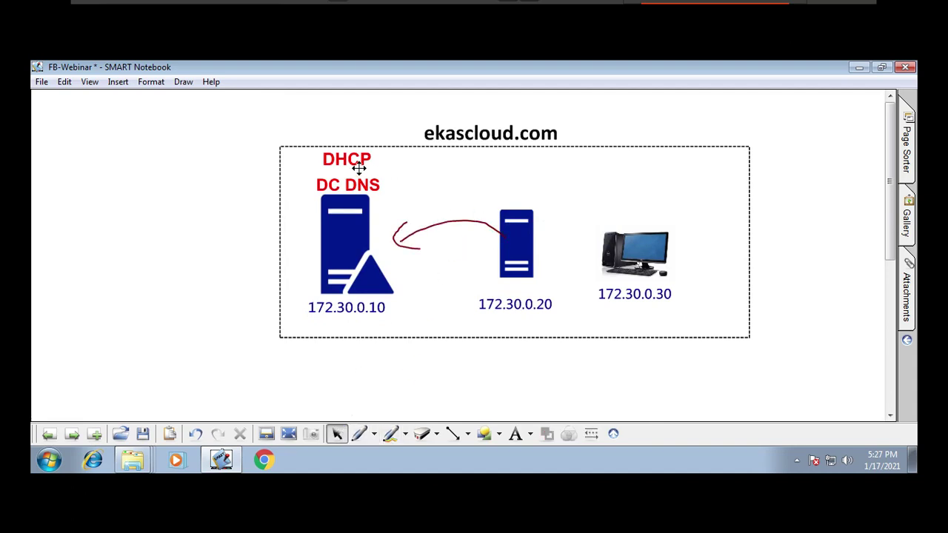
- Move the DHCP label above the 172.30.0.20 server and return it above the DC DNS label
left_click_drag(357, 163, 526, 204)
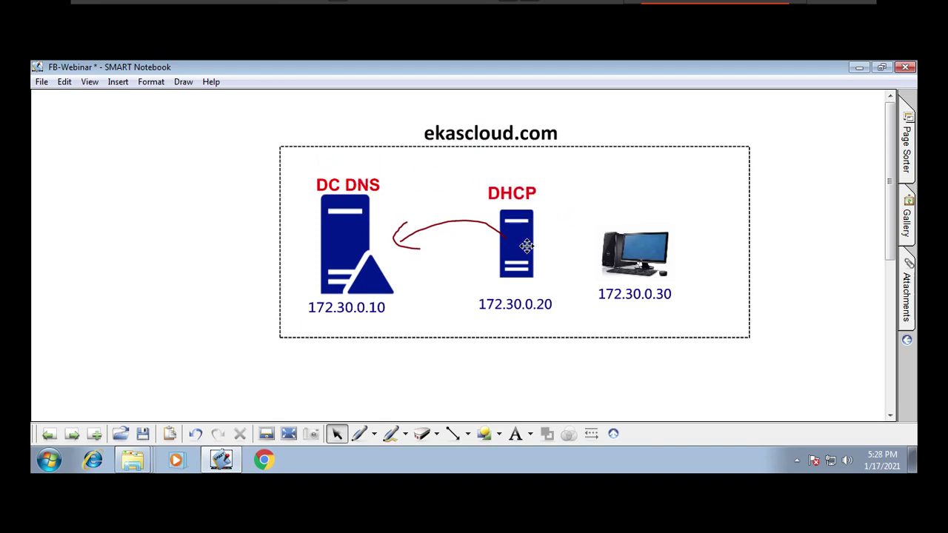
mouse_move(526, 245)
left_mouse_down()
mouse_move(523, 263)
mouse_move(514, 247)
mouse_move(527, 264)
mouse_move(784, 368)
mouse_move(510, 237)
mouse_move(567, 286)
mouse_move(525, 246)
left_mouse_up()
left_click_drag(529, 190, 360, 168)
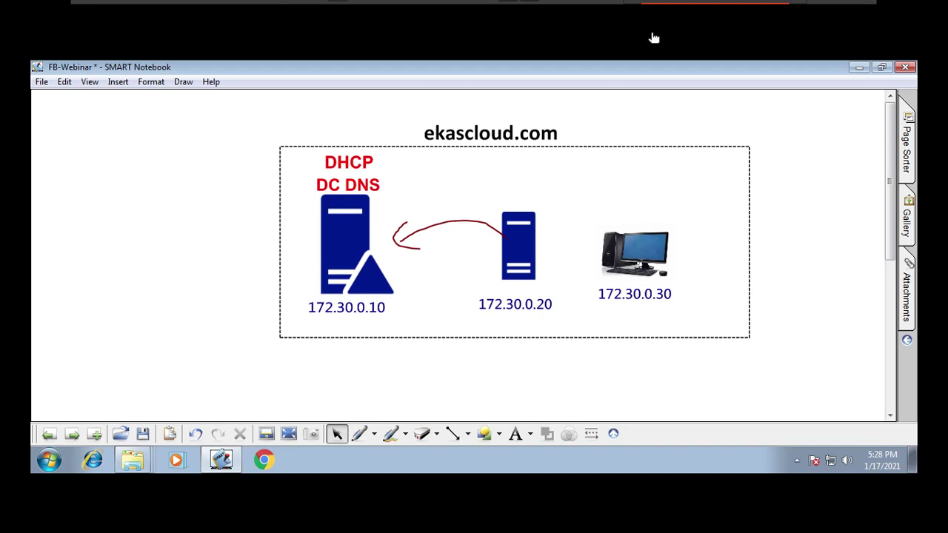
- Switch to the C1 virtual machine and start a new scope under the DHCP server's IPv4 node
mouse_move(696, 6)
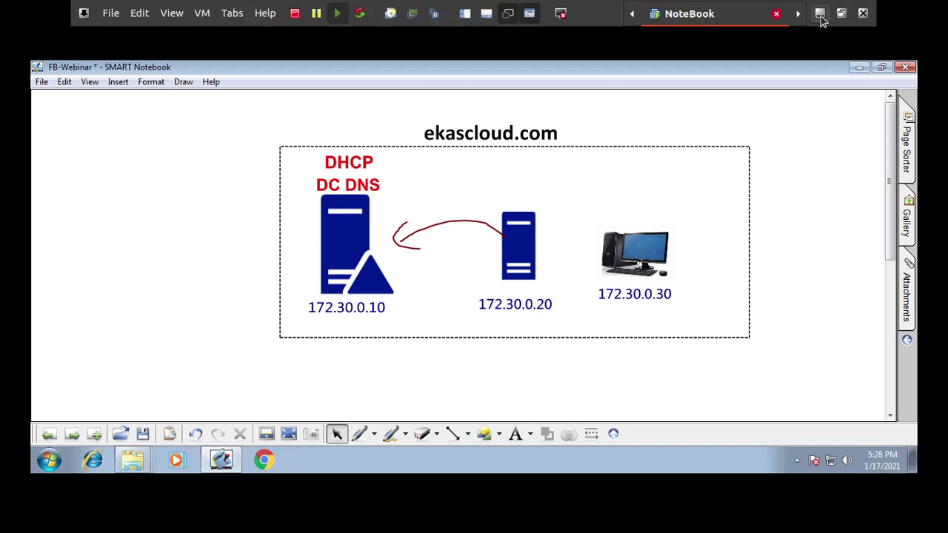
left_click(230, 15)
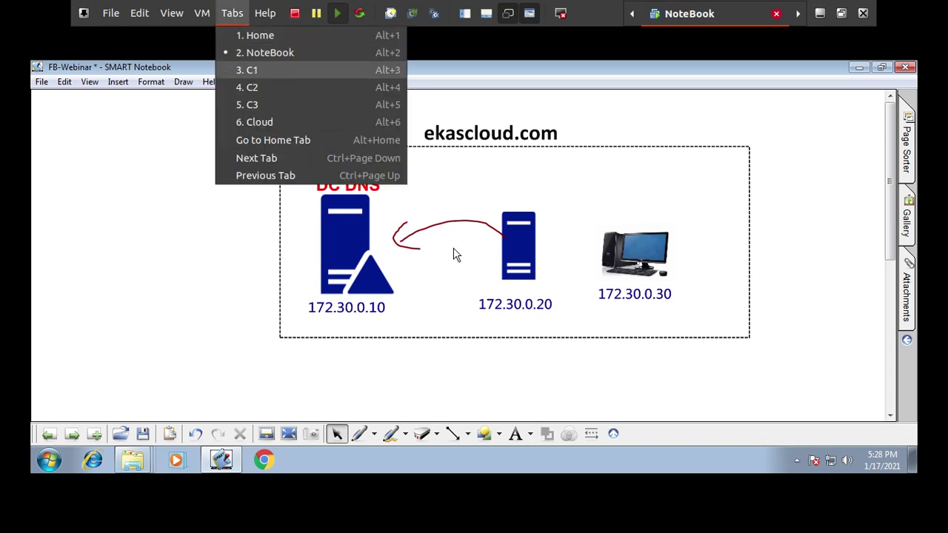
key("Return")
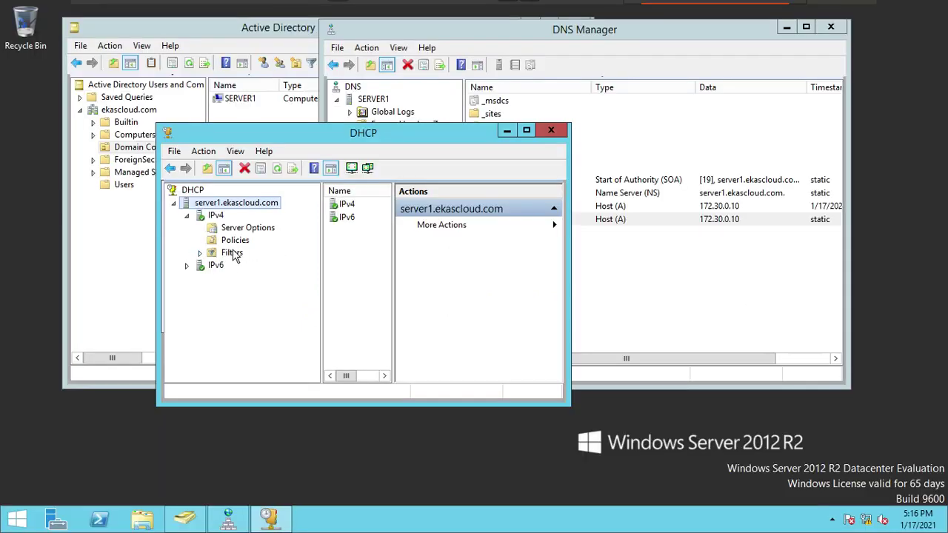
left_click(215, 215)
right_click(212, 215)
left_click(252, 239)
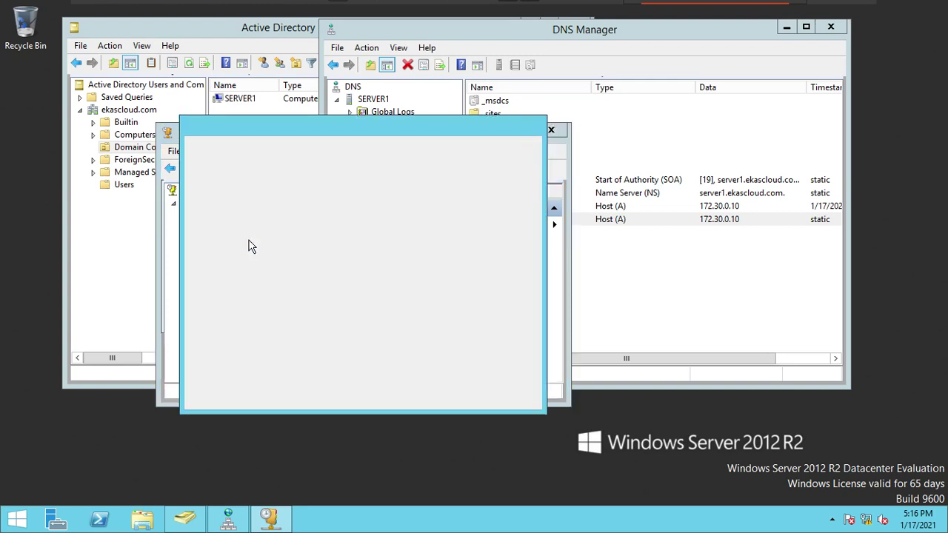
left_click(461, 393)
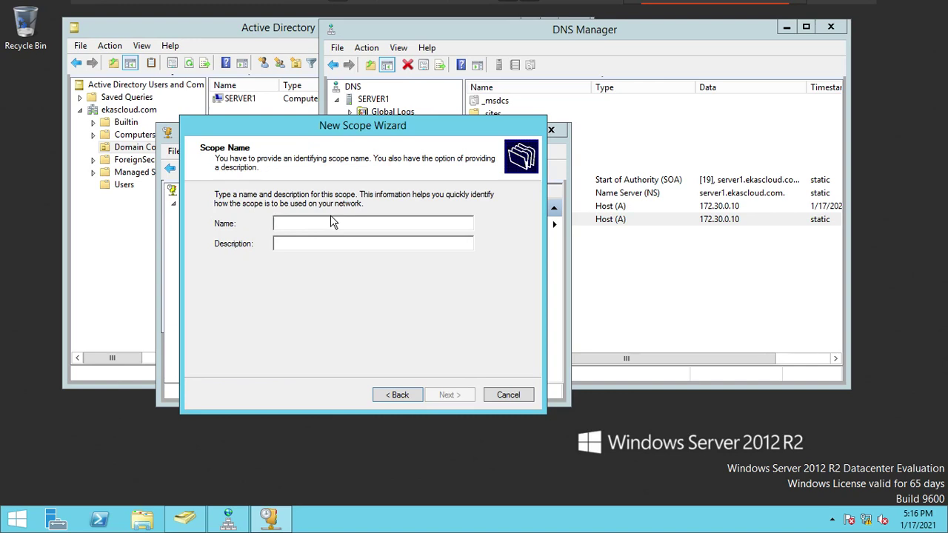
- Name the new DHCP scope Sales Network and continue to the IP address range
type("1")
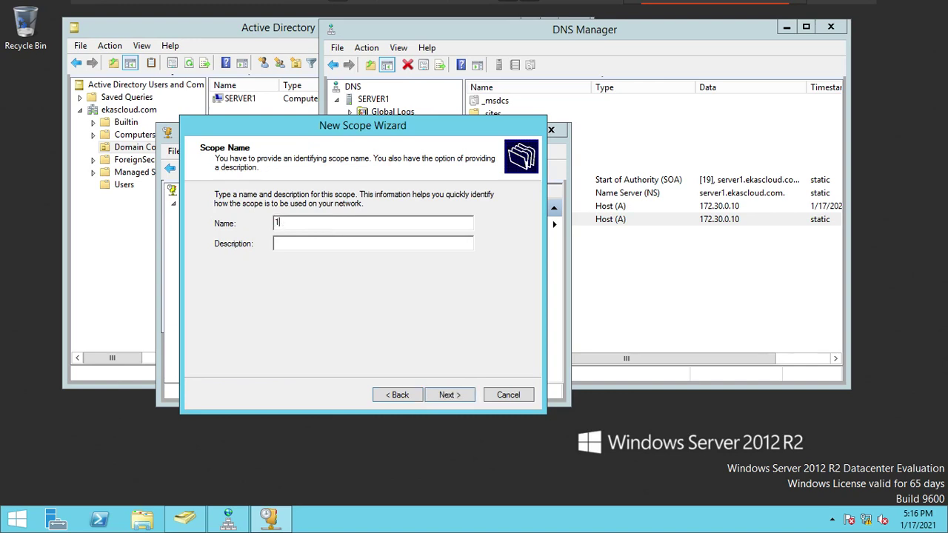
key("BackSpace")
key("BackSpace")
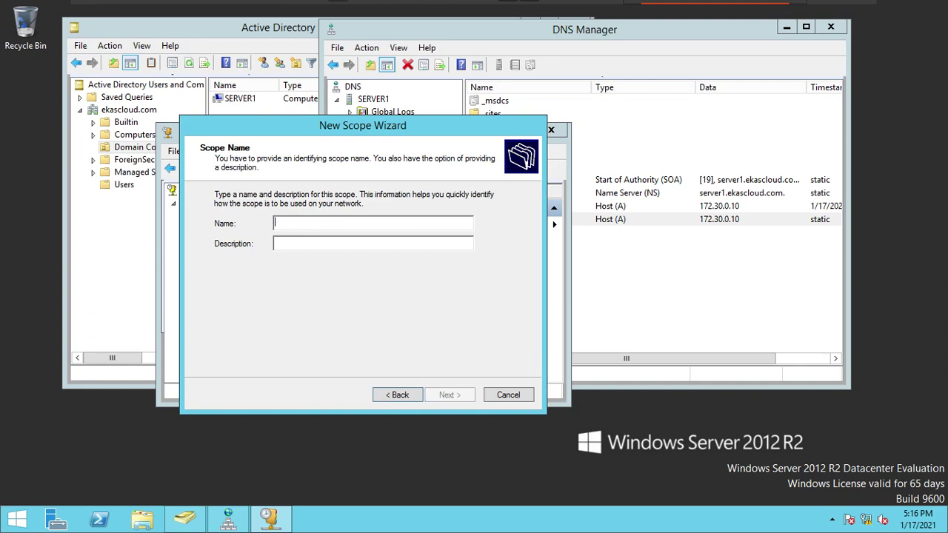
type("Sales ")
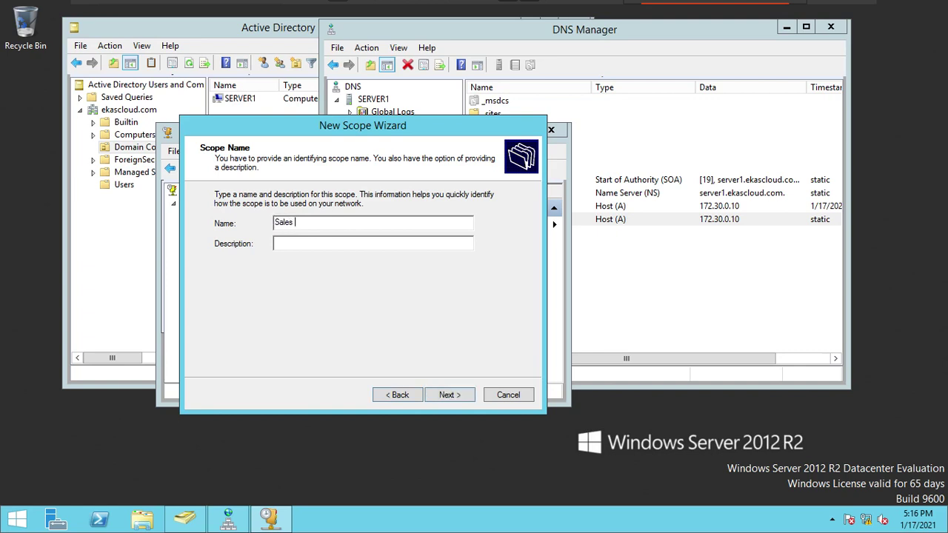
type("Network")
left_click(472, 395)
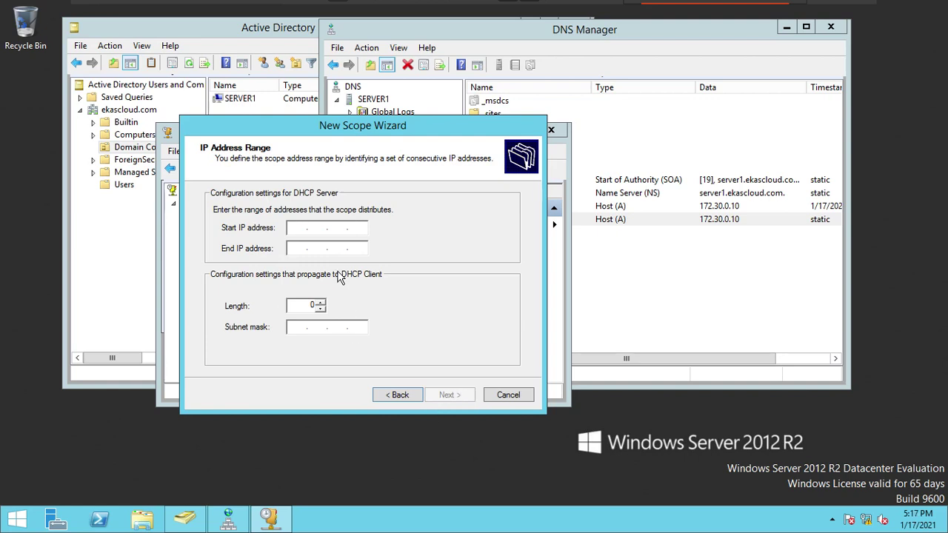
- Set the scope's address range from 172.30.0.100 to 172.30.0.150 and continue
type("172 . 30 . 0 . 100")
key("Tab")
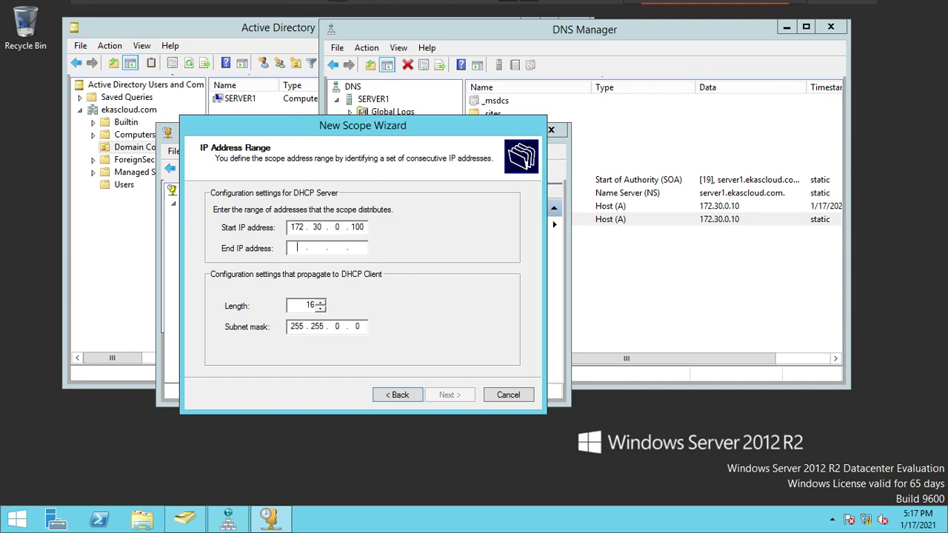
type("172 . ")
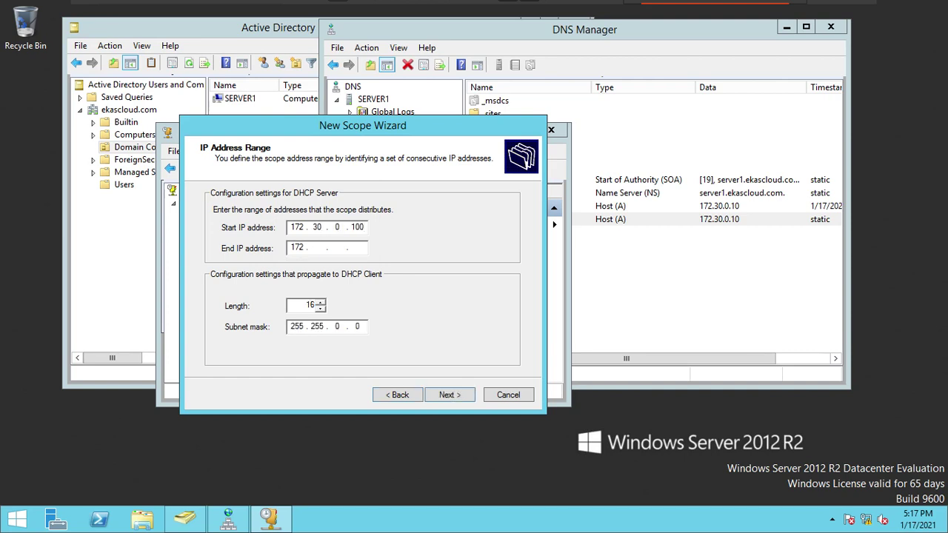
type("30 . 0 . 150")
left_click(452, 397)
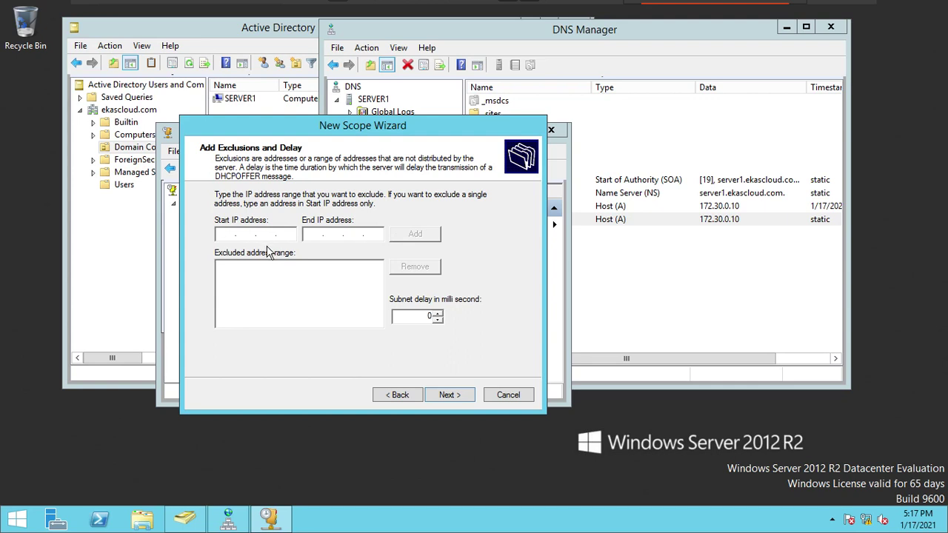
- Finish the New Scope Wizard with all remaining defaults and show the new scope's address pool
left_click(449, 394)
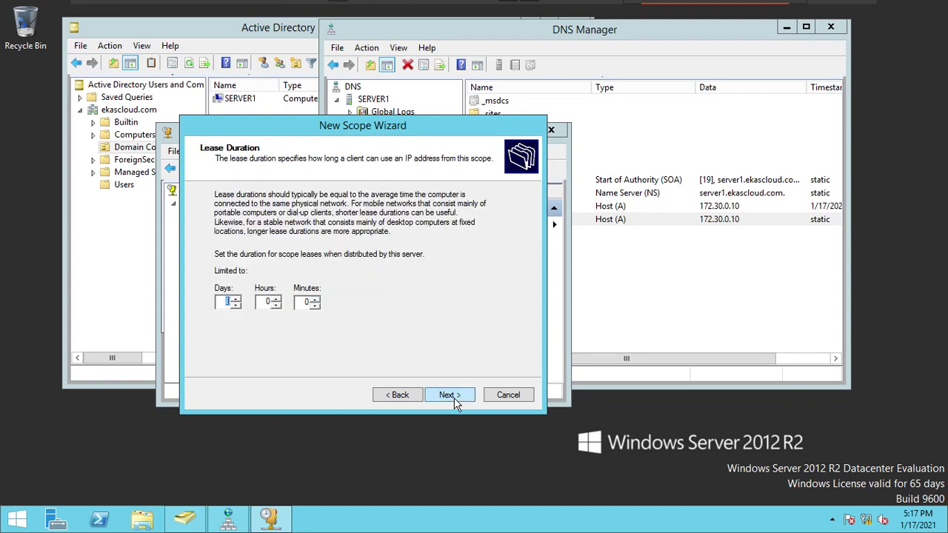
left_click(449, 394)
left_click(448, 395)
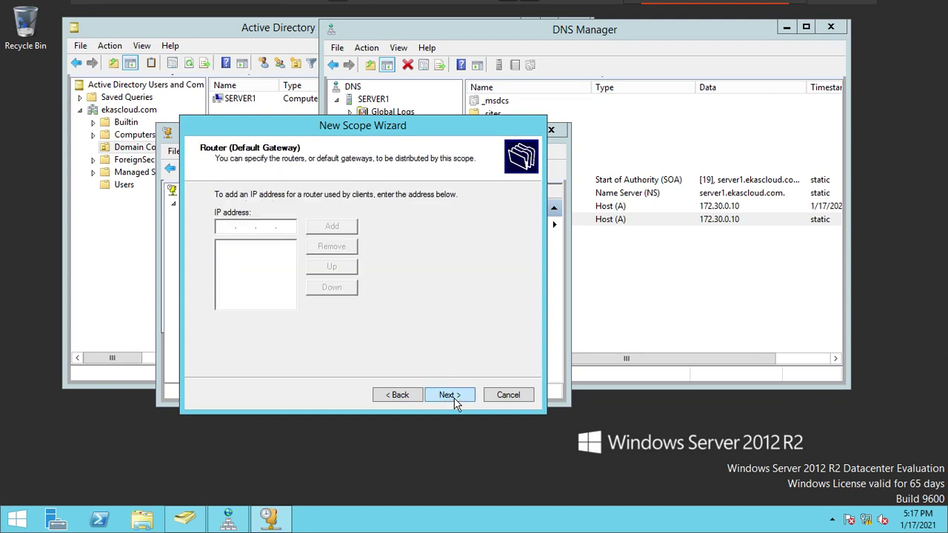
left_click(448, 395)
left_click(448, 394)
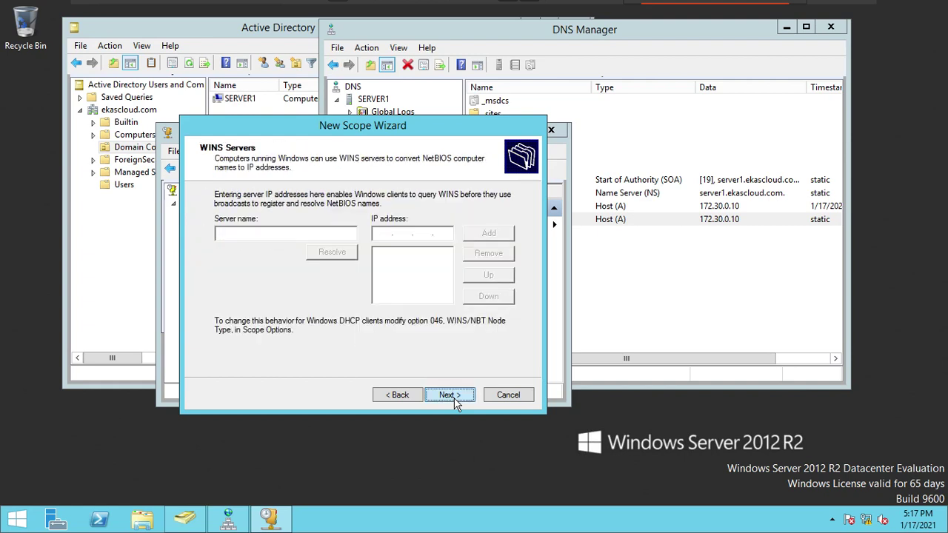
left_click(449, 395)
left_click(450, 394)
left_click(450, 395)
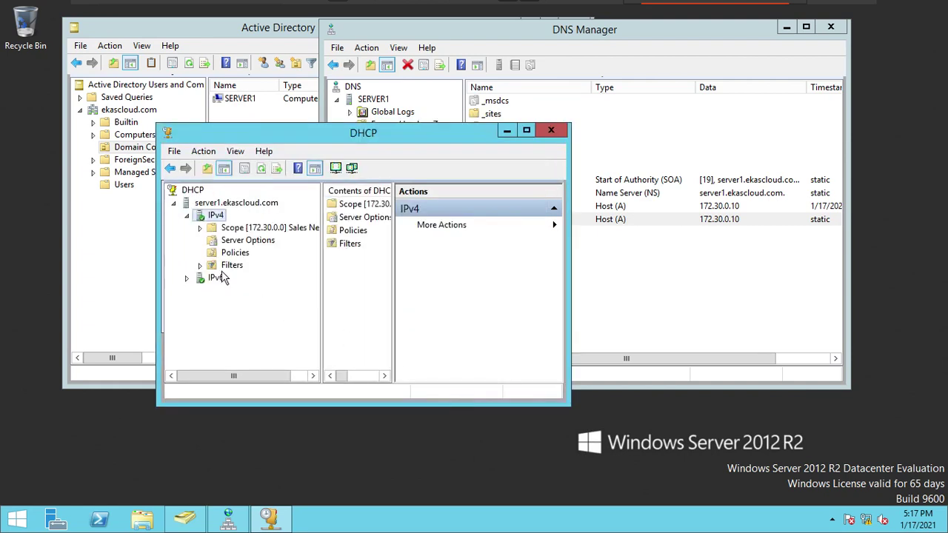
left_click(199, 228)
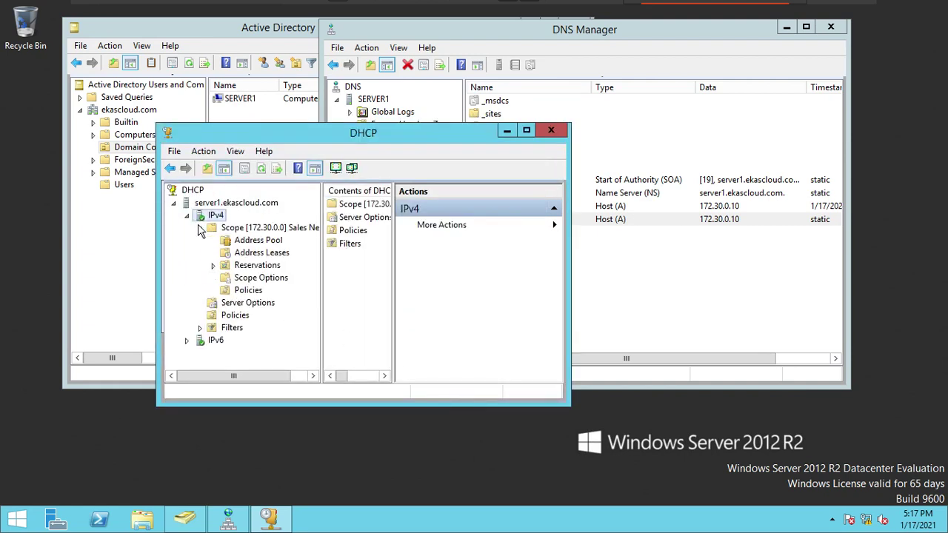
left_click(251, 241)
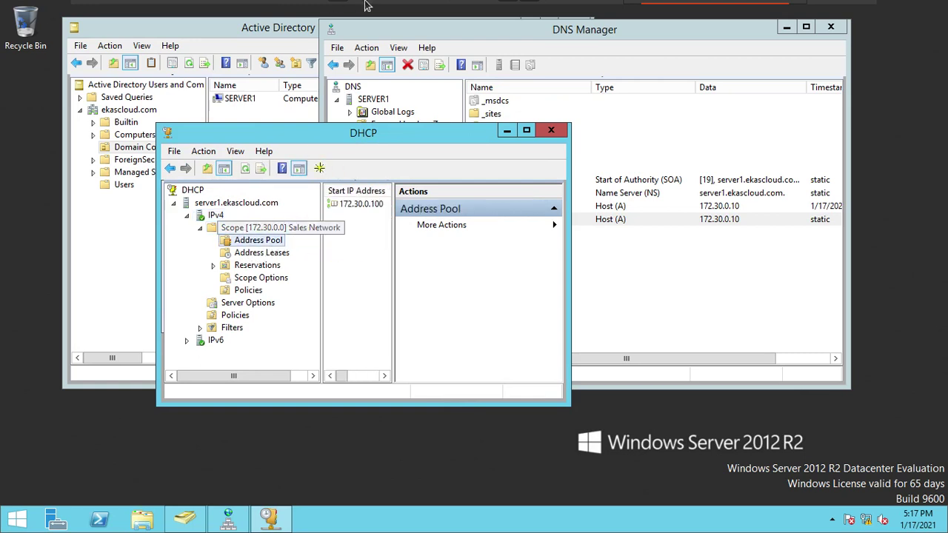
- Switch to the C2 virtual machine
mouse_move(352, 6)
left_click(233, 15)
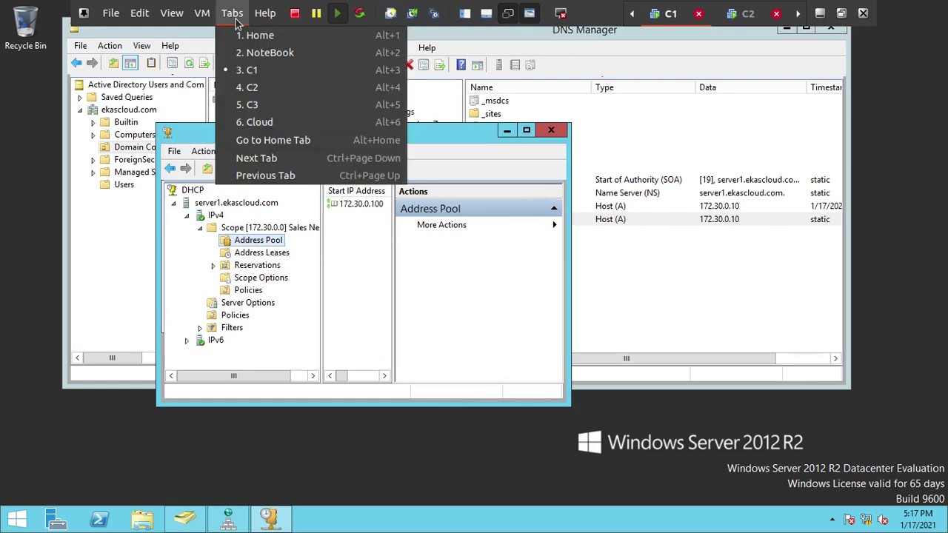
left_click(252, 87)
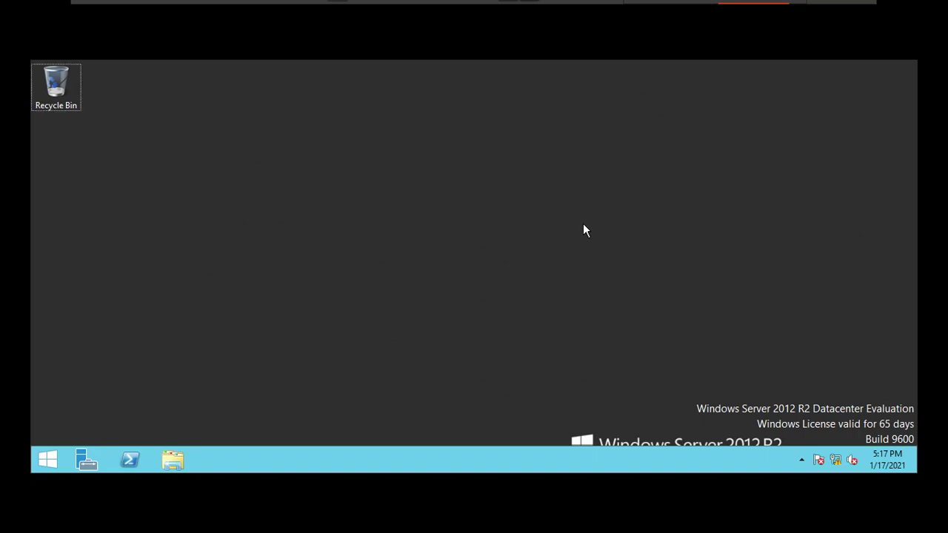
- Run ncpa.cpl to open the network connections window
key("super+r")
type("cnpa.cpl")
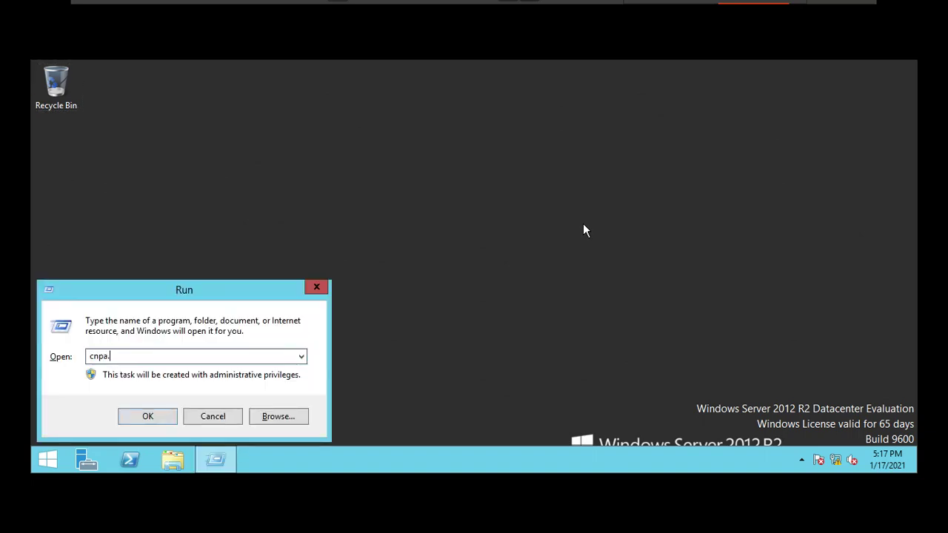
key("BackSpace")
key("BackSpace")
key("BackSpace")
key("BackSpace")
key("BackSpace")
key("BackSpace")
key("BackSpace")
key("BackSpace")
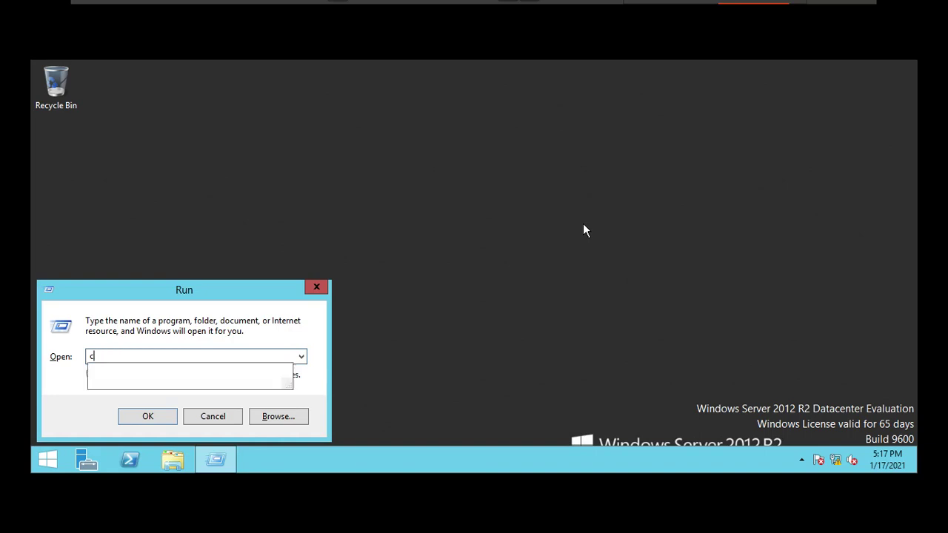
type("ncpa.cpl")
key("Return")
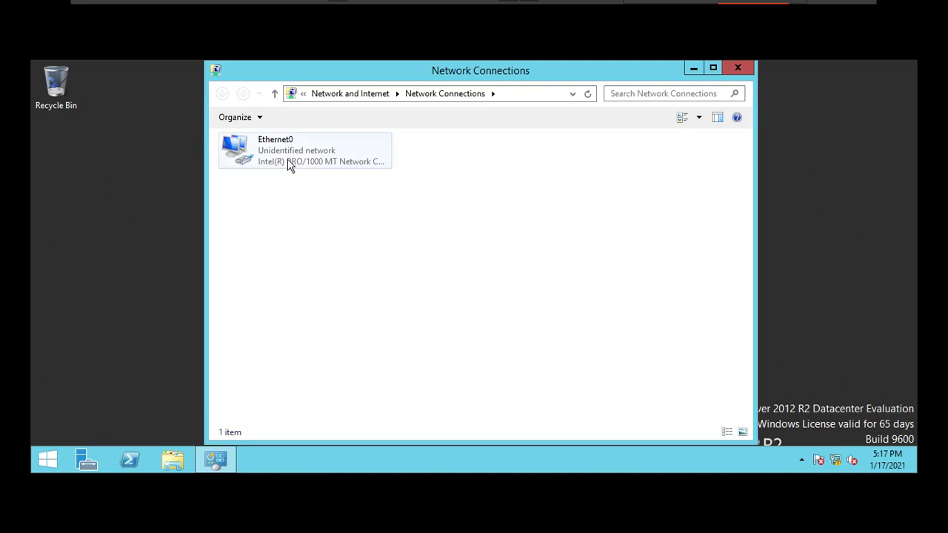
- Set the preferred DNS server of Ethernet0's IPv4 settings to 172.30.0.10 and close the network connections
left_click(289, 163)
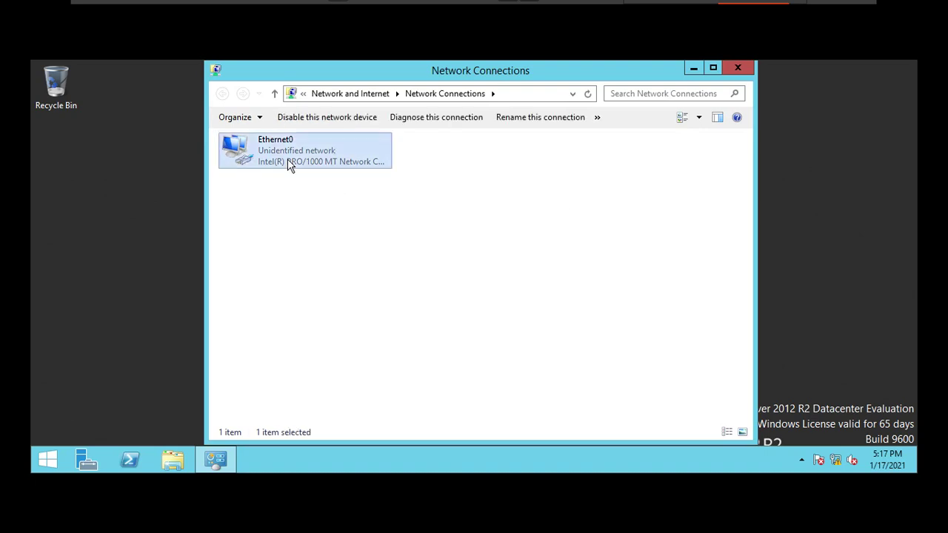
right_click(289, 163)
left_click(371, 282)
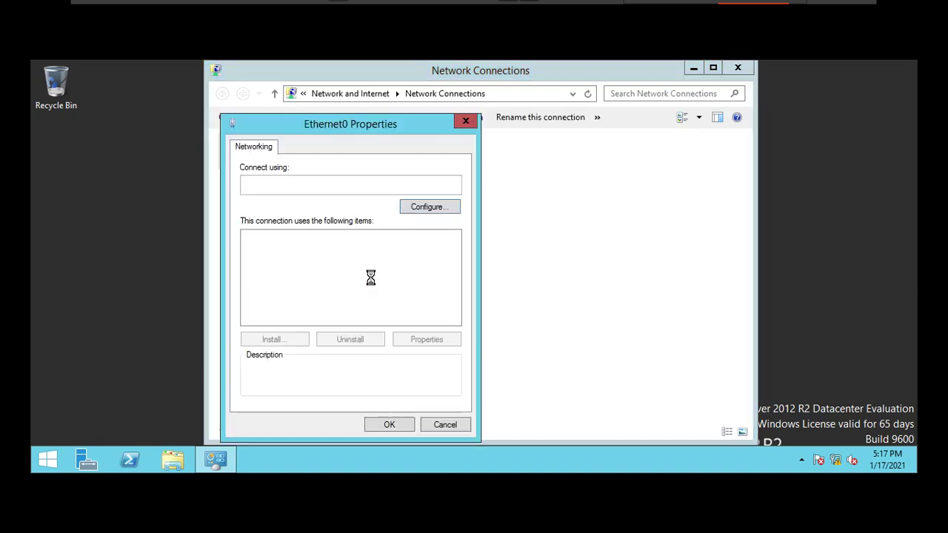
left_click(351, 319)
double_click(351, 319)
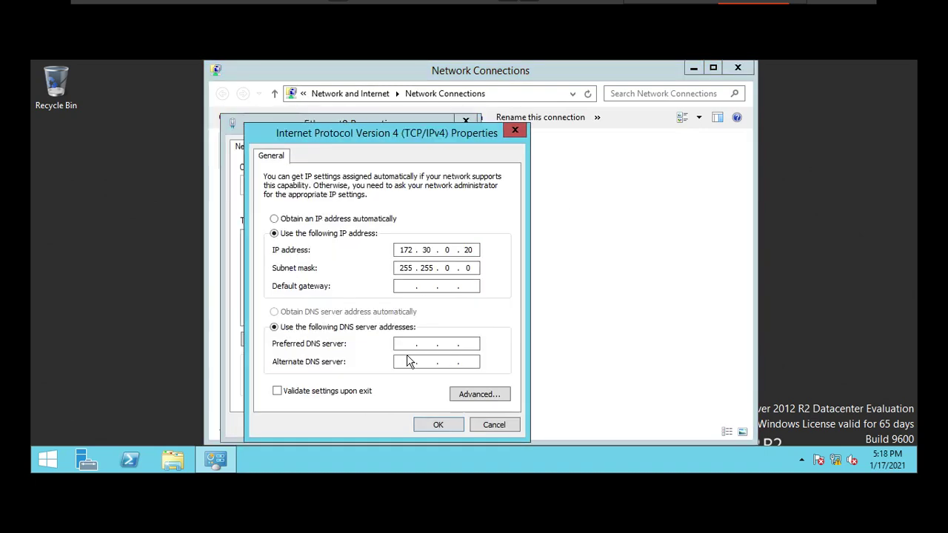
left_click(412, 343)
type("172.30.0.10")
left_click(455, 425)
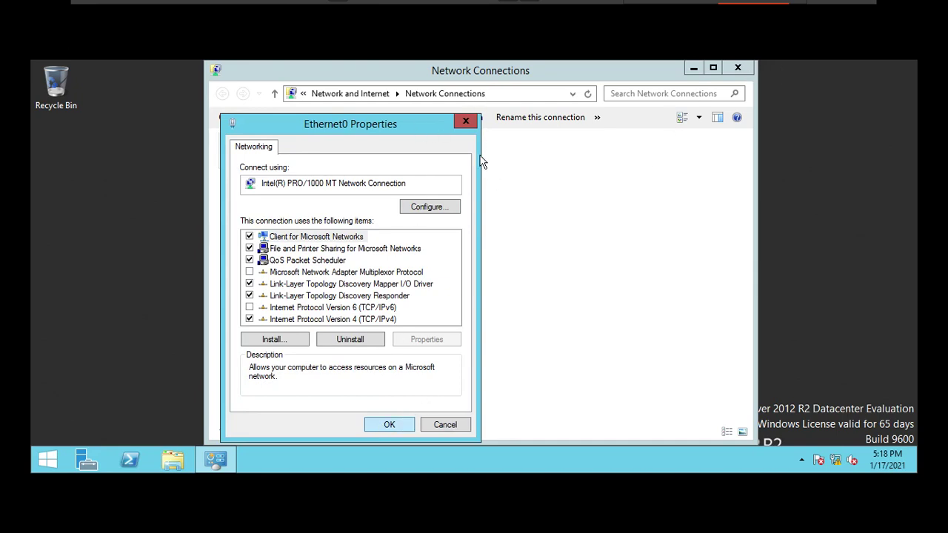
left_click(404, 428)
left_click(747, 69)
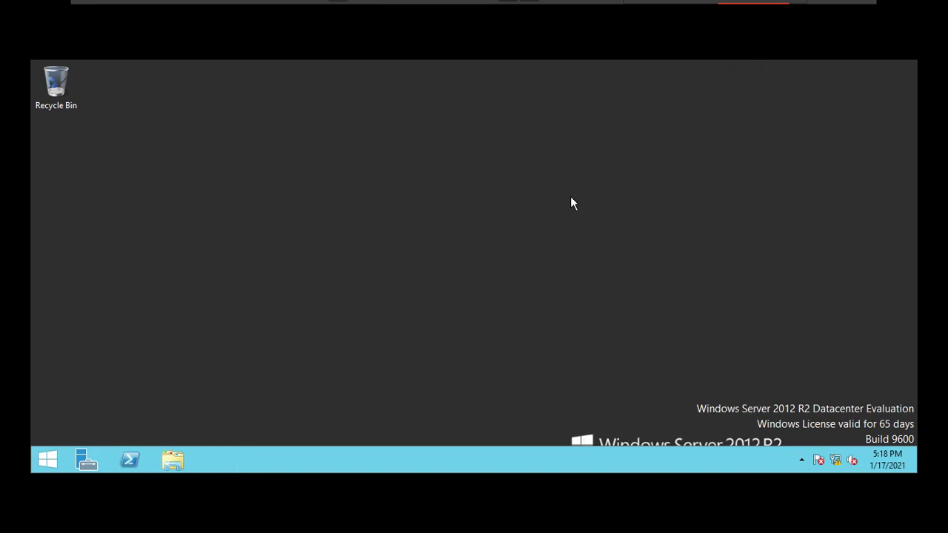
- Run sysdm.cpl to open the System Properties of Server2
key("super+r")
type("sys")
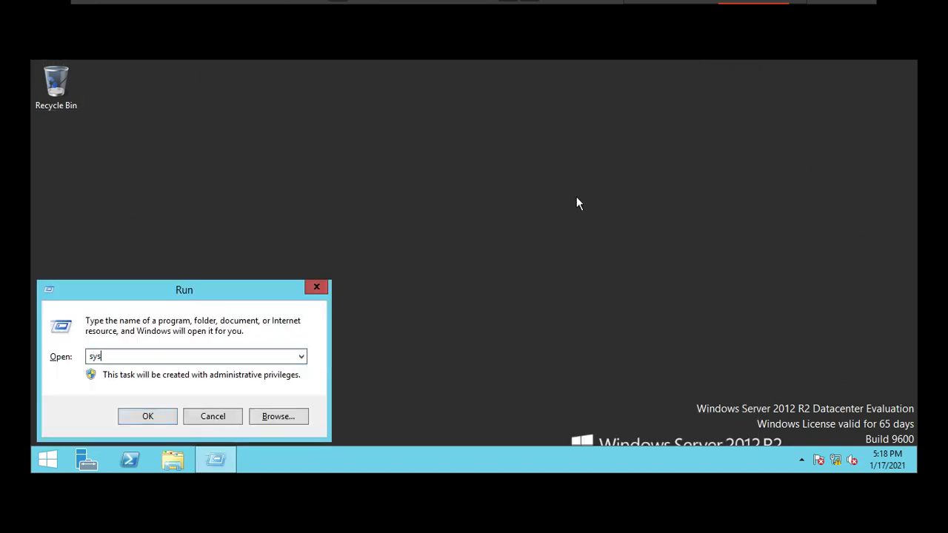
type("dm.cpl")
key("Return")
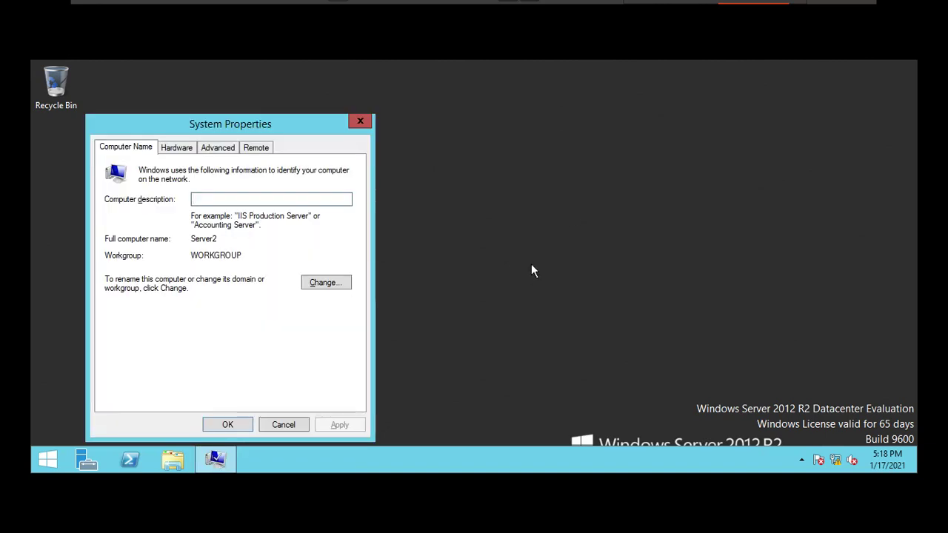
- Change Server2's membership from workgroup to the domain ekascloud.com and submit the change
left_click(328, 283)
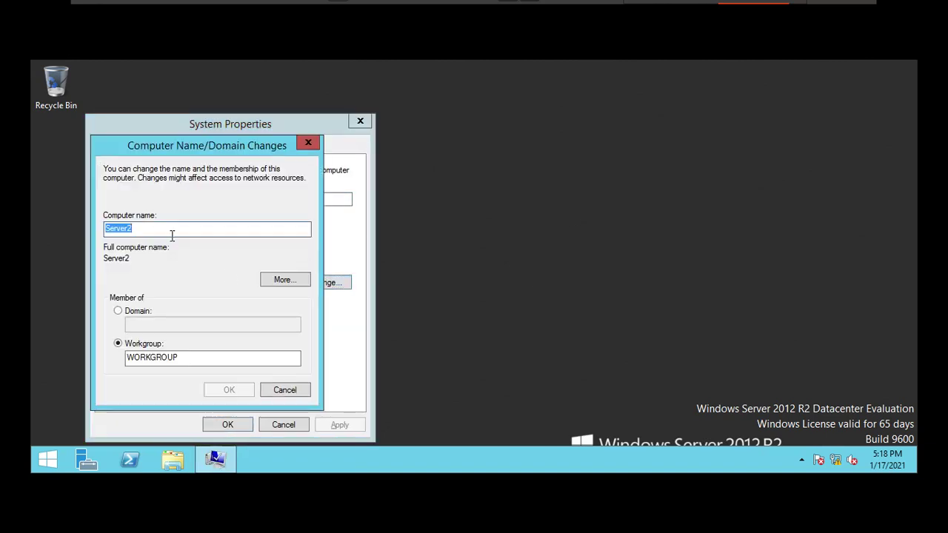
left_click(131, 312)
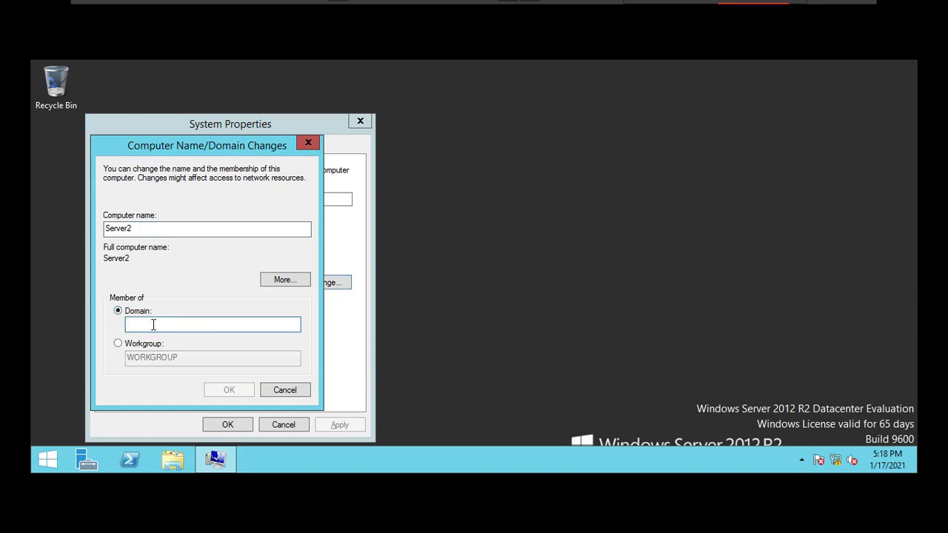
type("ekascloud.co")
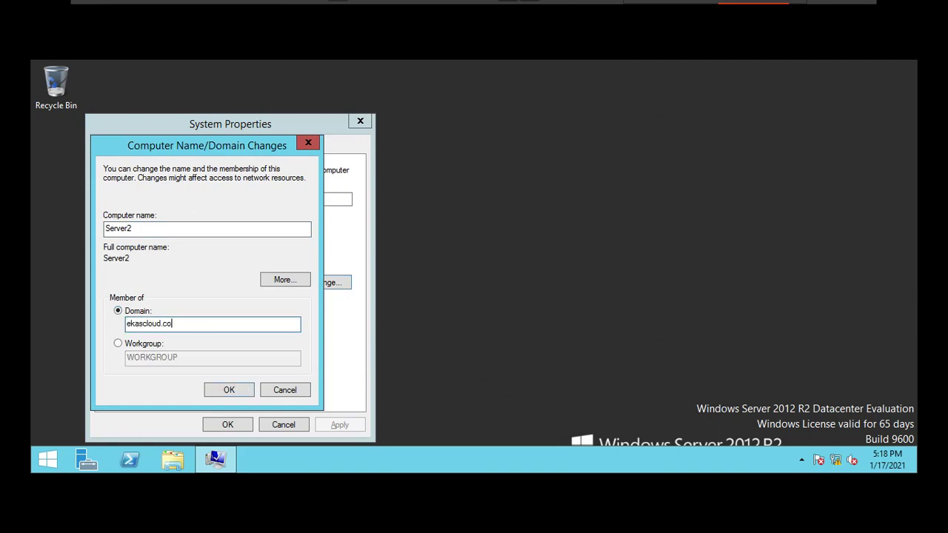
type("m")
key("Return")
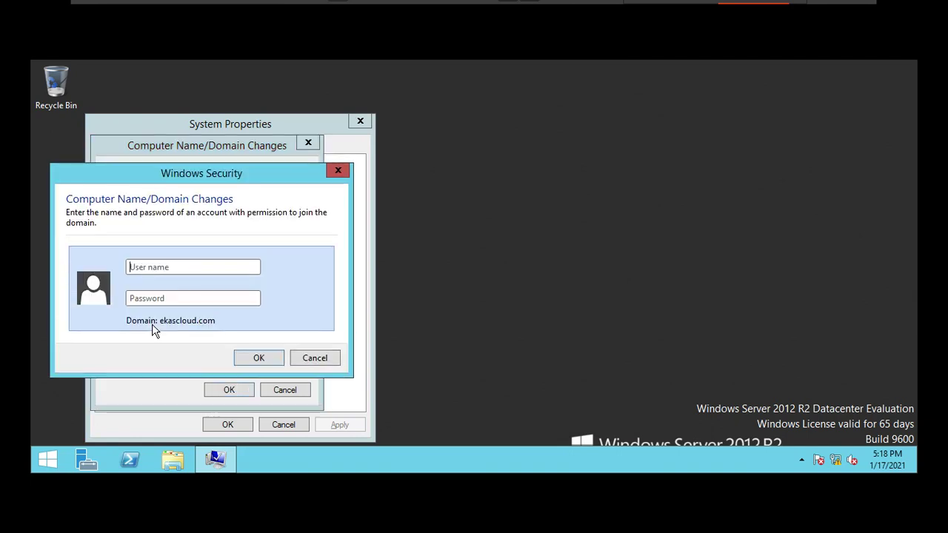
- Authorize the domain join with the Administrator user name and the account password
type("Administr")
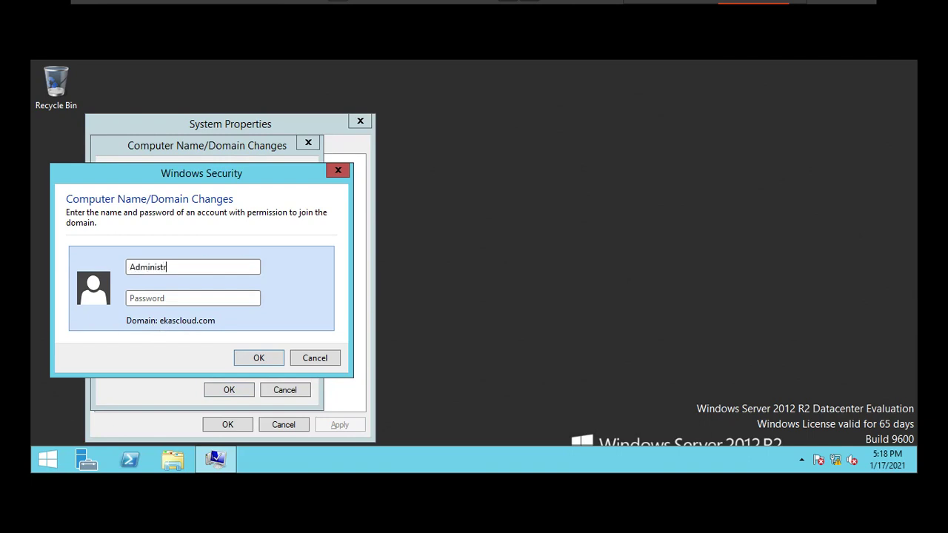
type("ator")
key("Tab")
type("••••••••••")
key("Return")
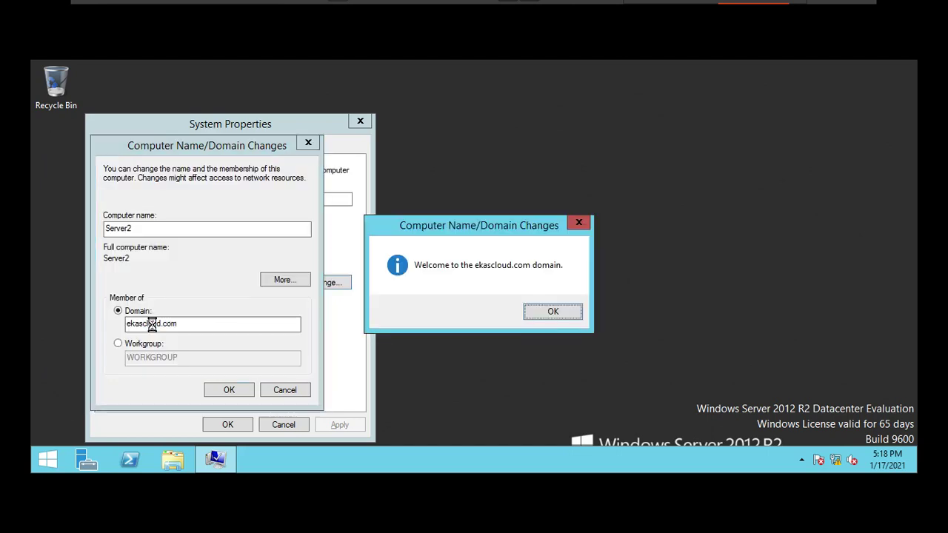
- Acknowledge the domain join messages, close System Properties and restart Server2 immediately
left_click(567, 315)
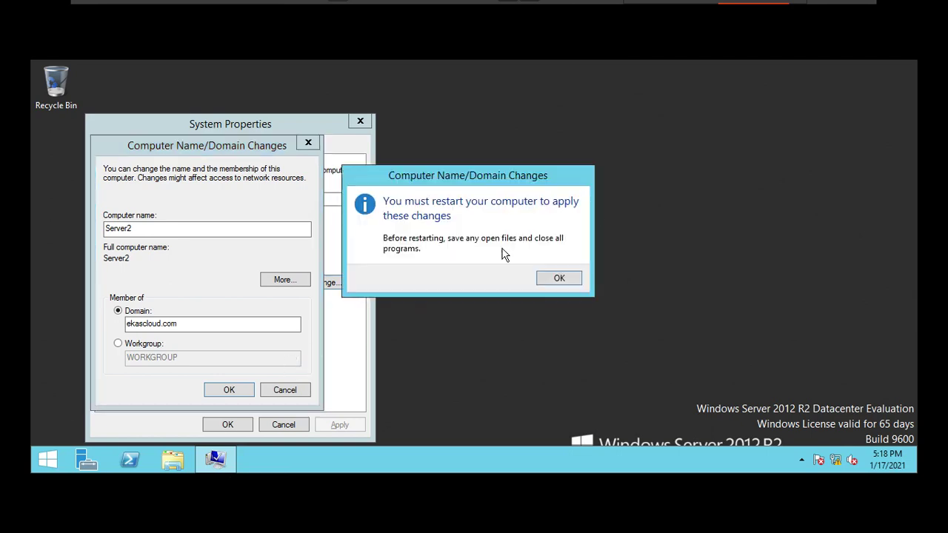
left_click(559, 278)
left_click(250, 425)
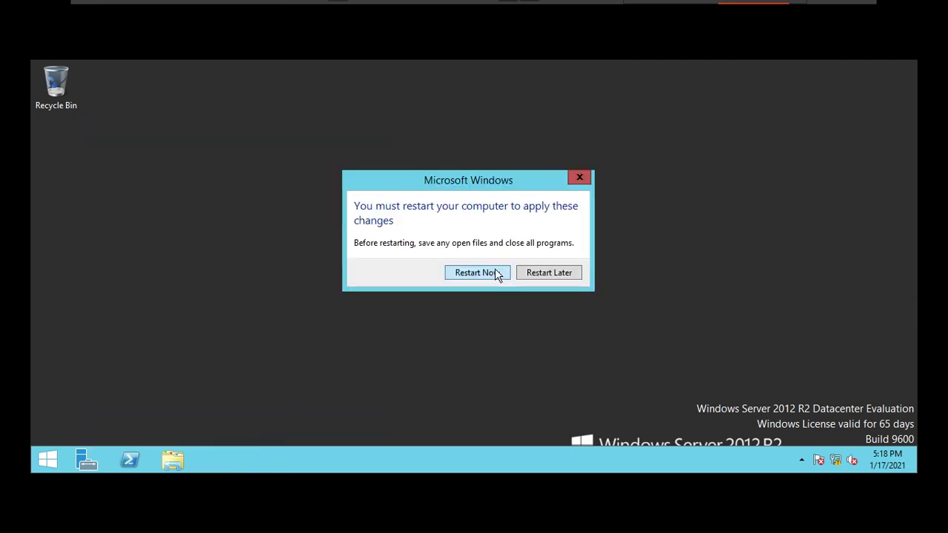
left_click(494, 270)
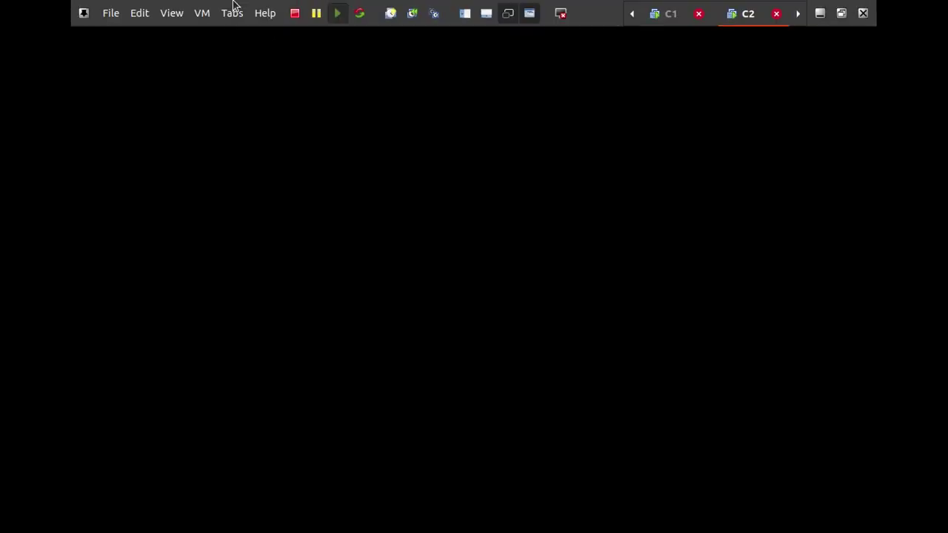
- Switch to the C1 virtual machine, refresh Active Directory Users and Computers and show the Computers container of ekascloud.com
left_click(232, 13)
left_click(257, 75)
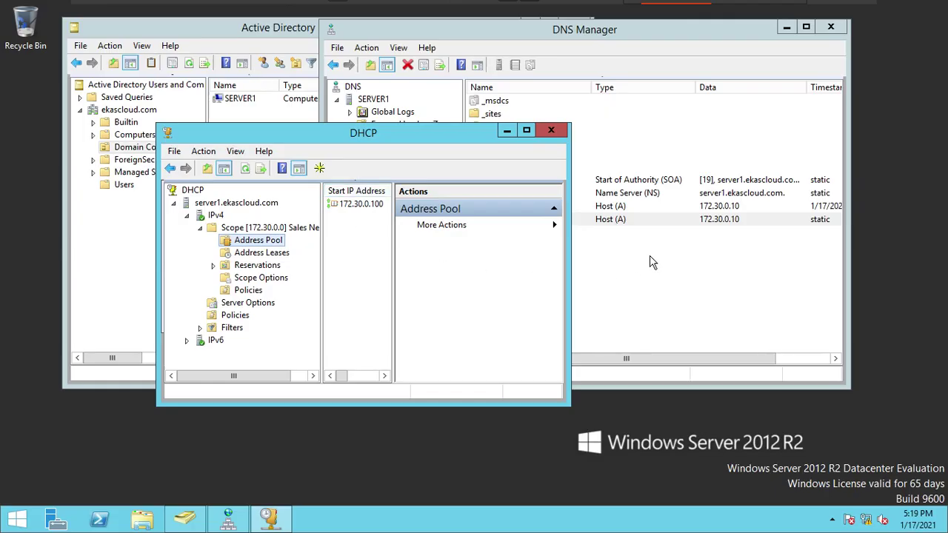
left_click(652, 262)
left_click(130, 260)
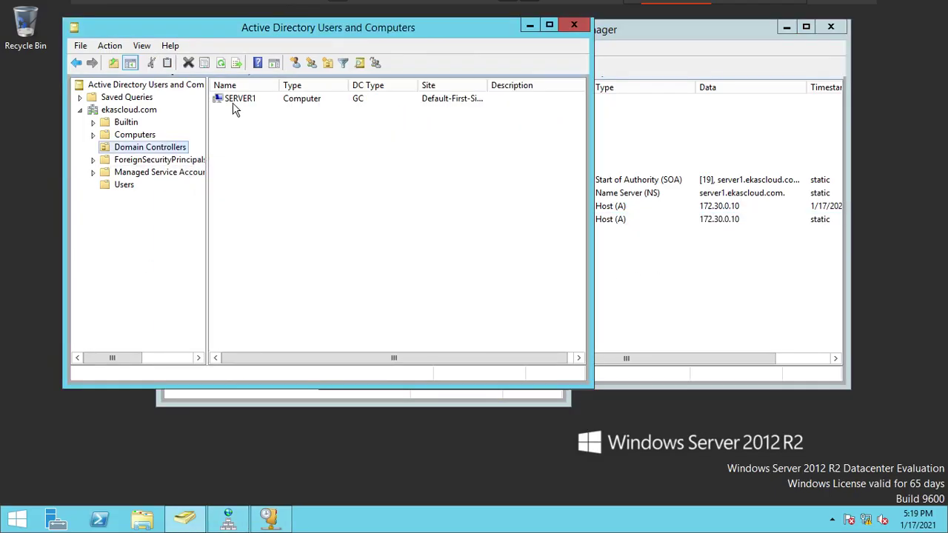
left_click(221, 63)
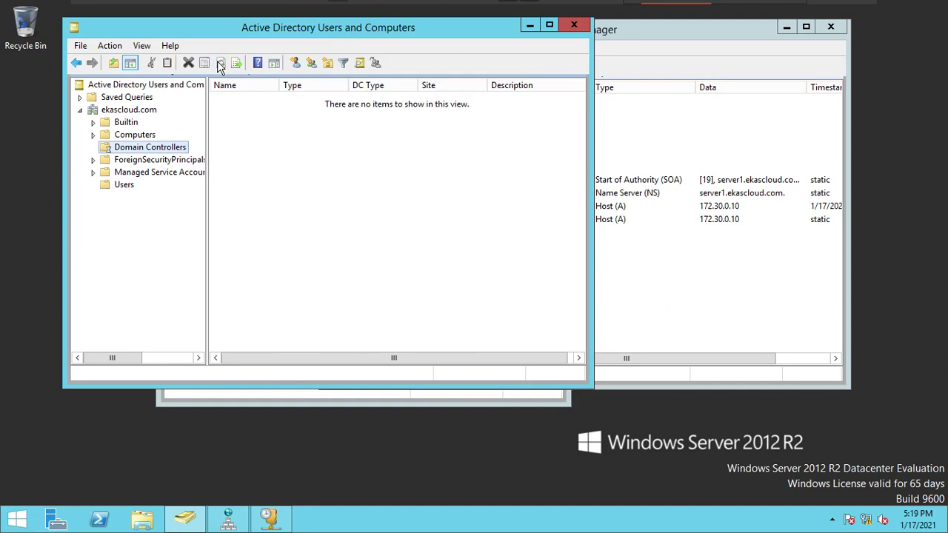
left_click(148, 136)
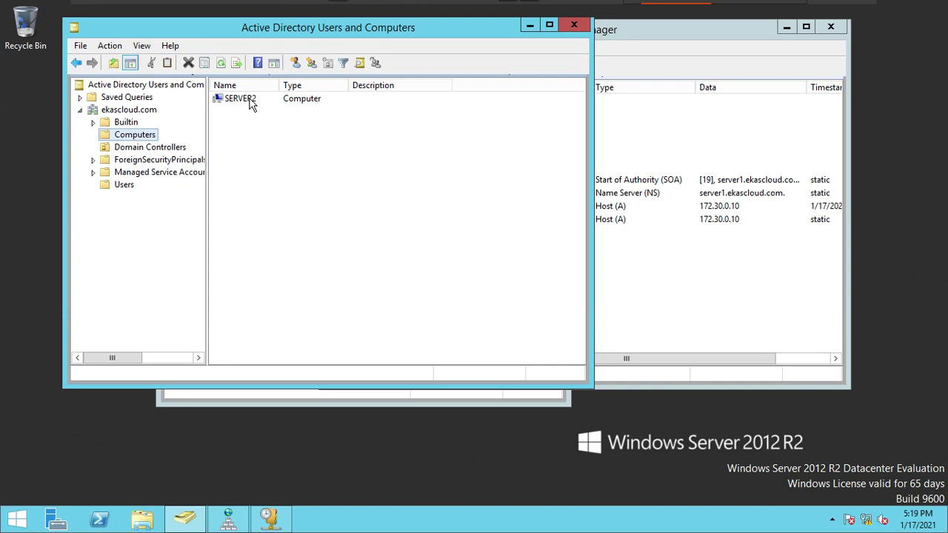
- Refresh the ekascloud.com forward lookup zone in DNS Manager and select the Server2 host record
left_click(767, 304)
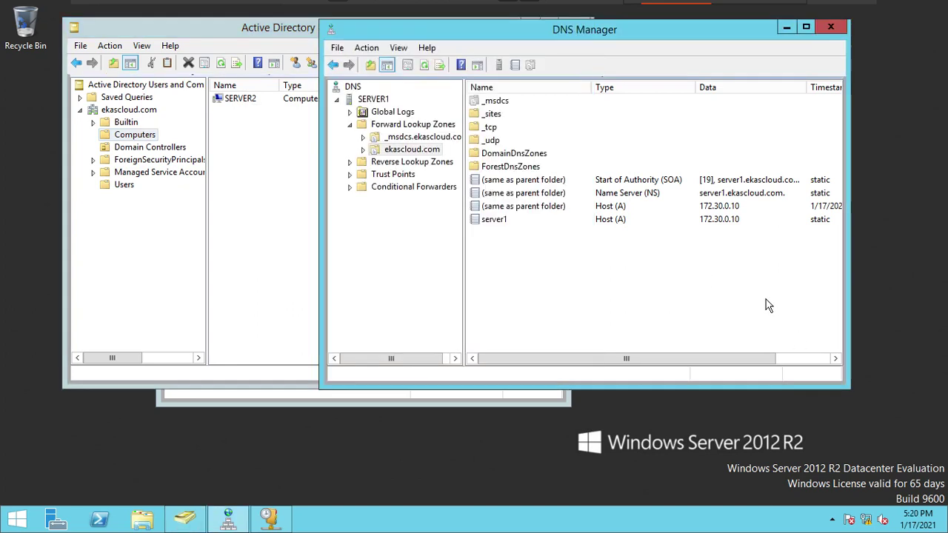
left_click(424, 66)
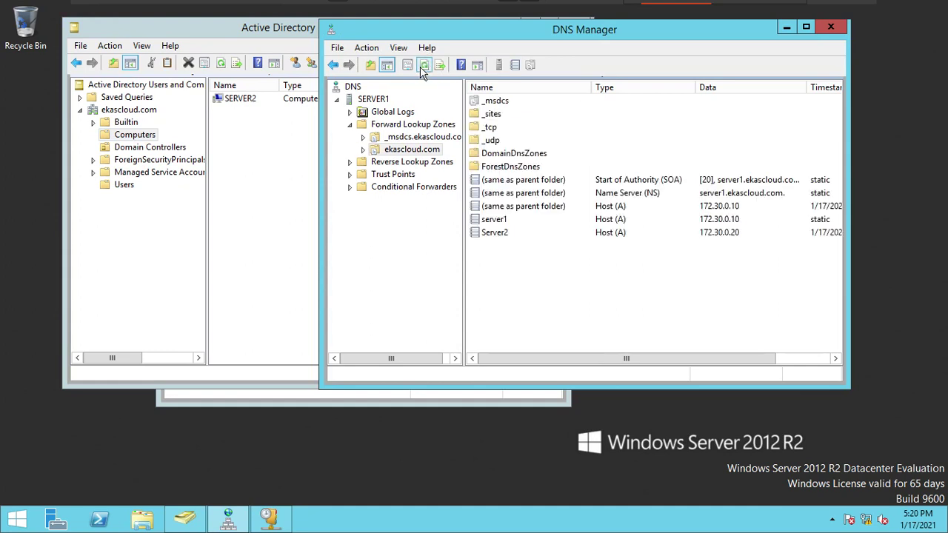
left_click(507, 235)
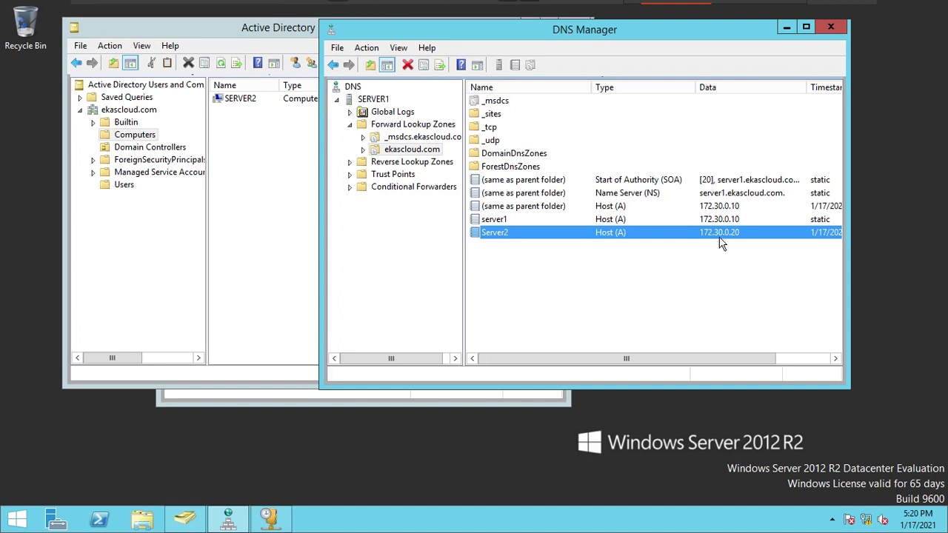
- Check the address pool and address leases of the 172.30.0.0 Sales Network scope in the DHCP console
left_click(377, 407)
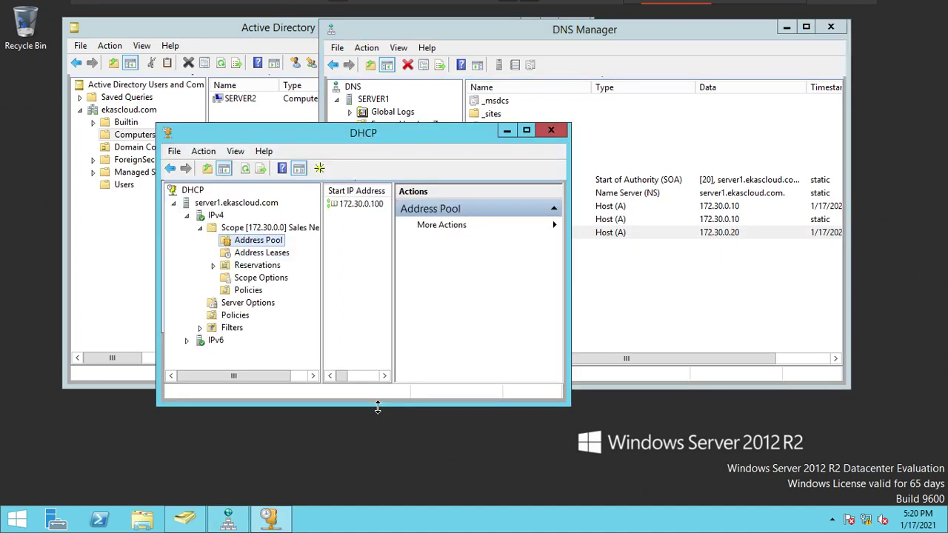
left_click(263, 253)
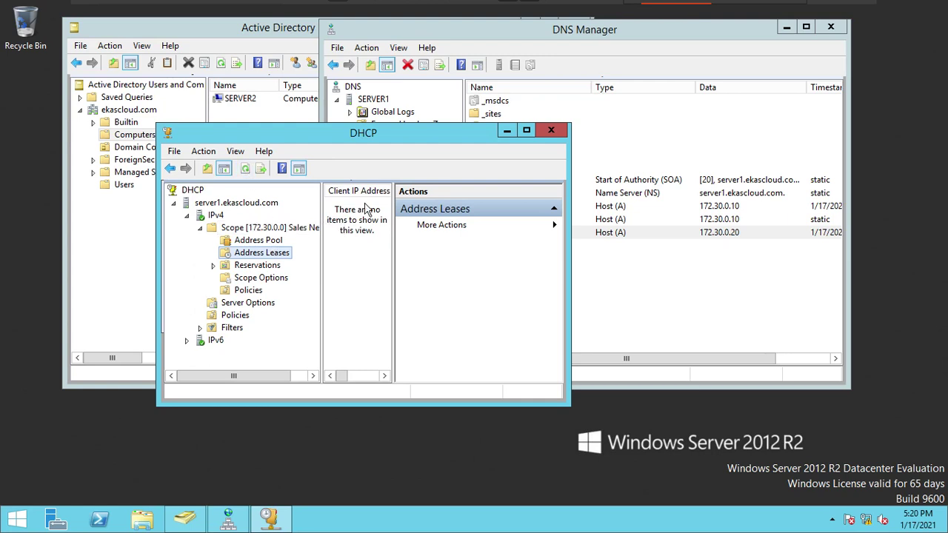
left_click(267, 241)
left_click(267, 253)
- Switch to the C2 virtual machine and sign in as another user, ekascloud\Administrator, with the account password
mouse_move(543, 4)
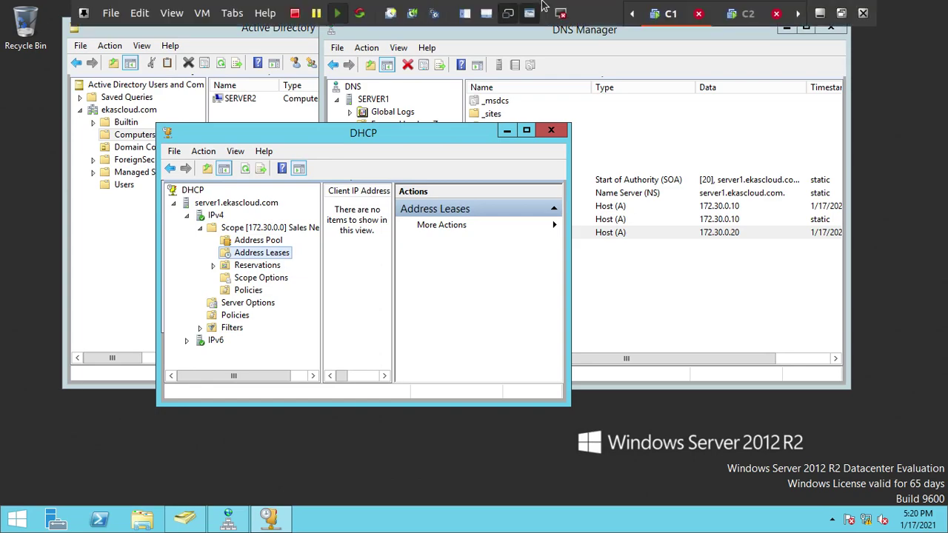
left_click(744, 15)
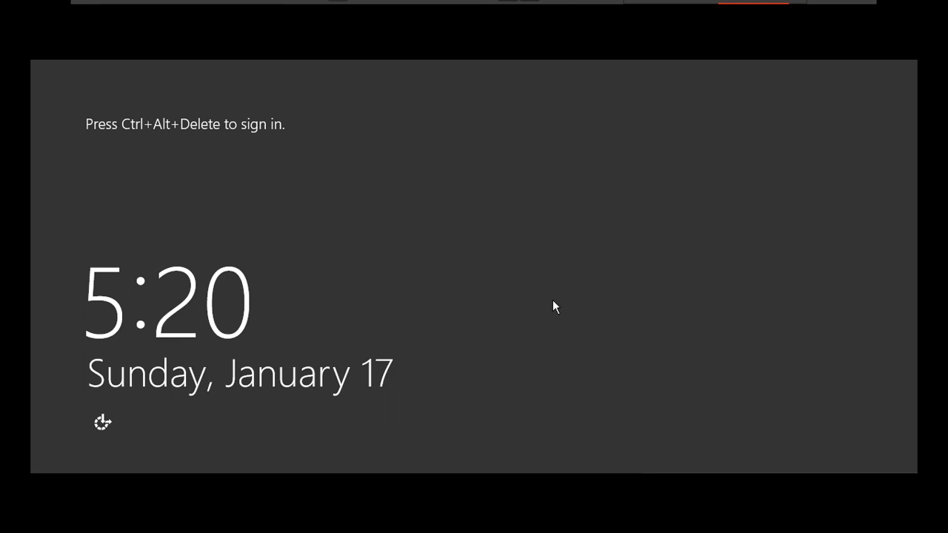
key("ctrl+alt+Delete")
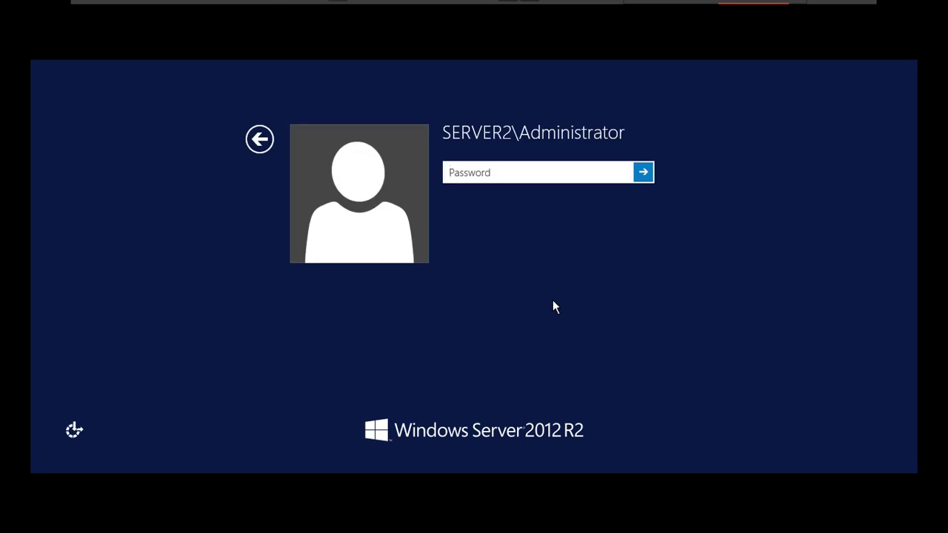
left_click(259, 140)
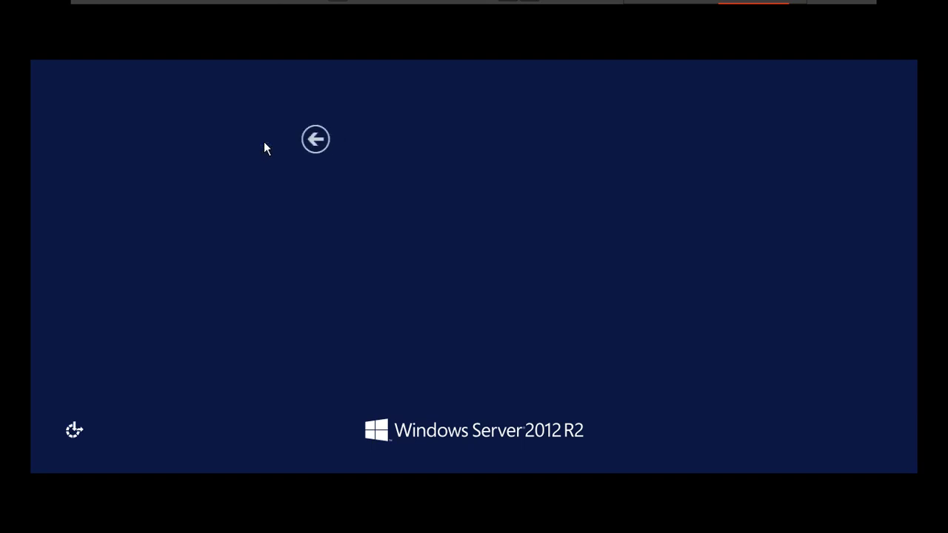
left_click(590, 194)
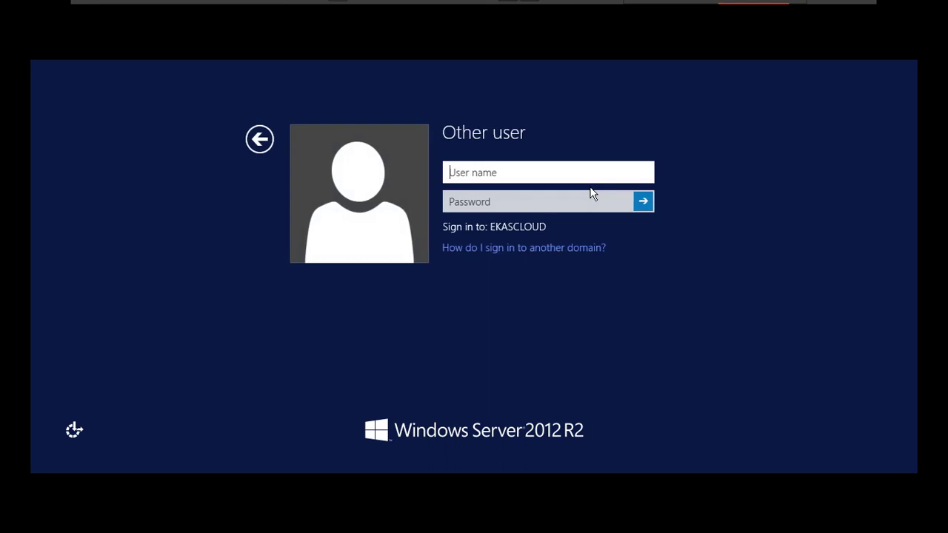
type("ekascloud\\Administrator")
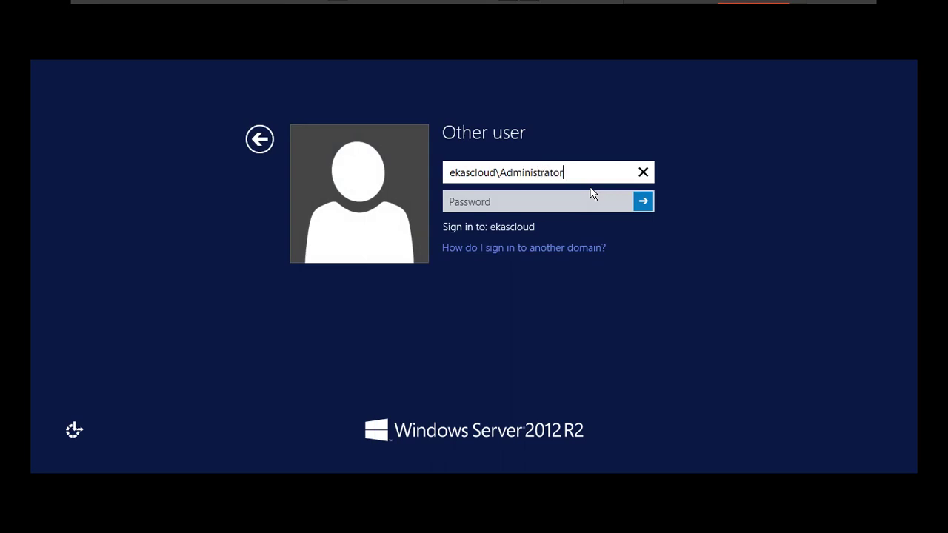
key("Tab")
type("P")
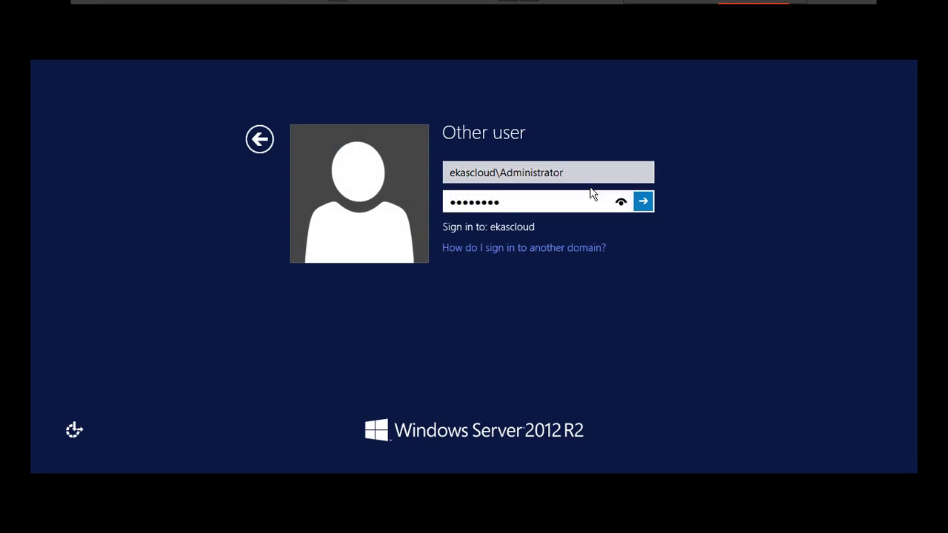
key("Return")
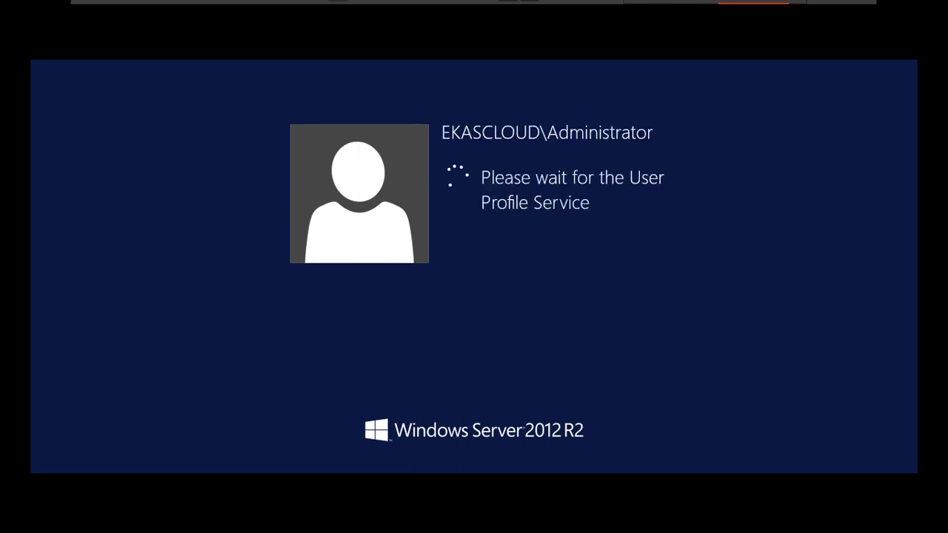
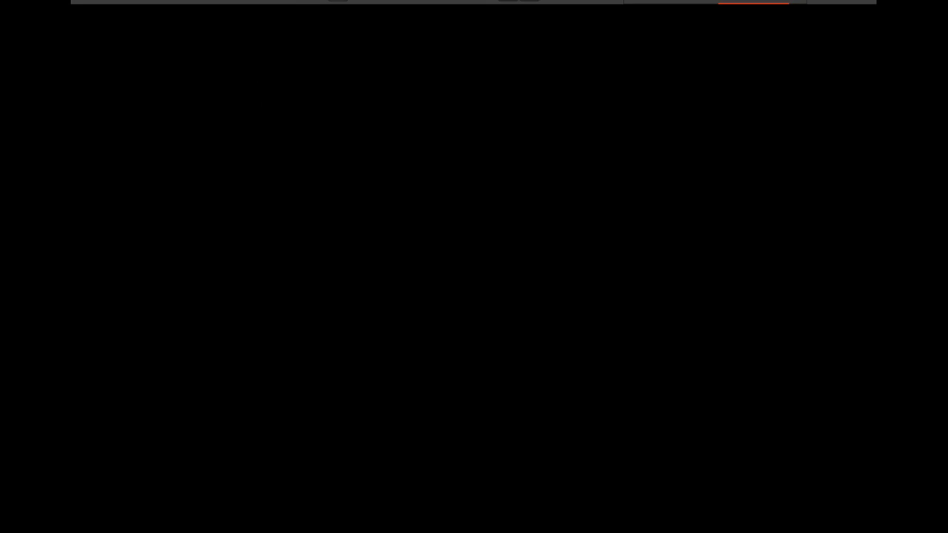
- Switch to the NoteBook virtual machine showing the ekascloud.com network diagram
mouse_move(723, 5)
left_click(233, 13)
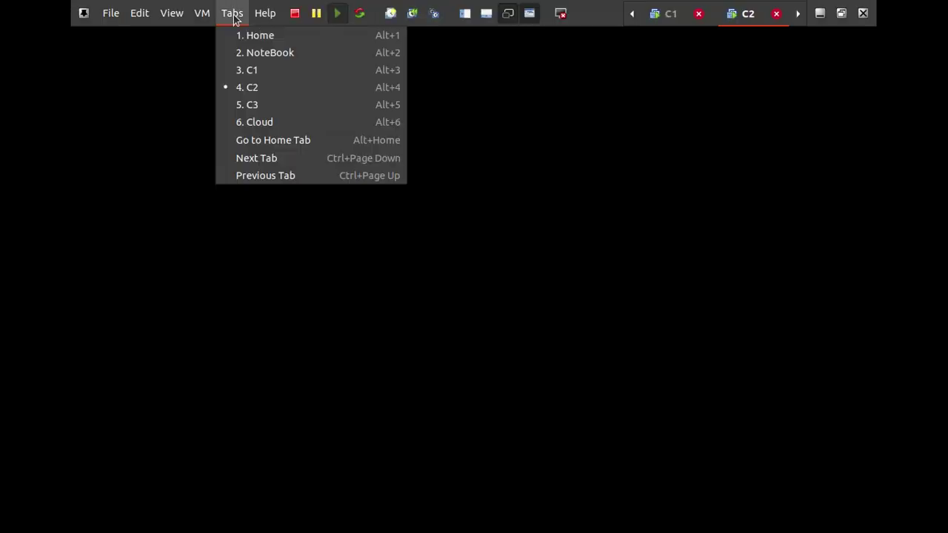
left_click(247, 54)
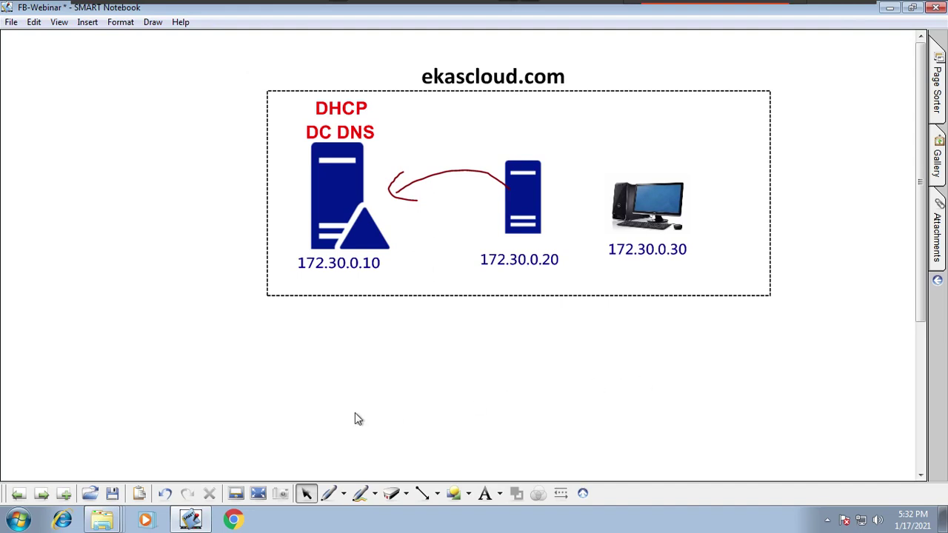
- With a red pen, box the 172.30.0.20 address, handwrite a note beside the DHCP server and underline 172.30.0.20
left_click(343, 493)
left_click(400, 320)
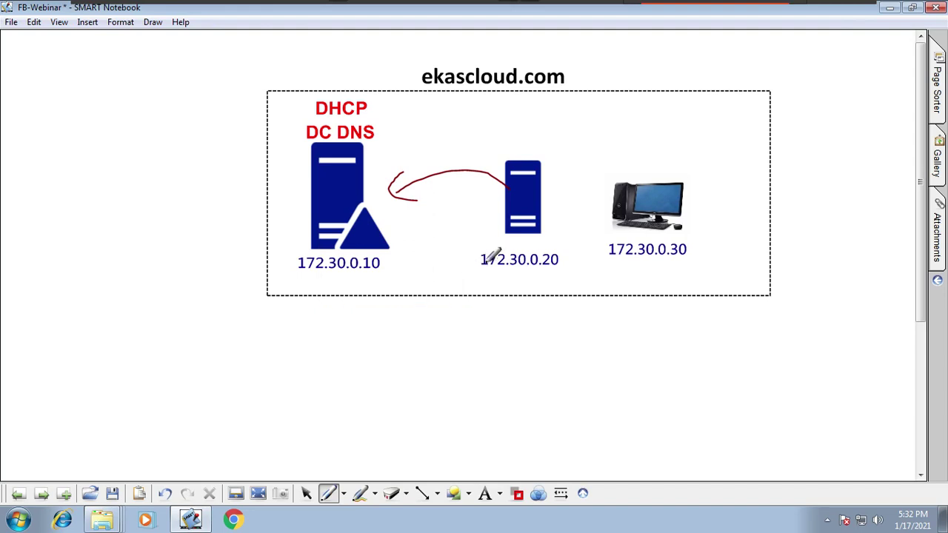
mouse_move(472, 245)
left_mouse_down()
mouse_move(473, 304)
mouse_move(576, 304)
mouse_move(473, 306)
left_mouse_up()
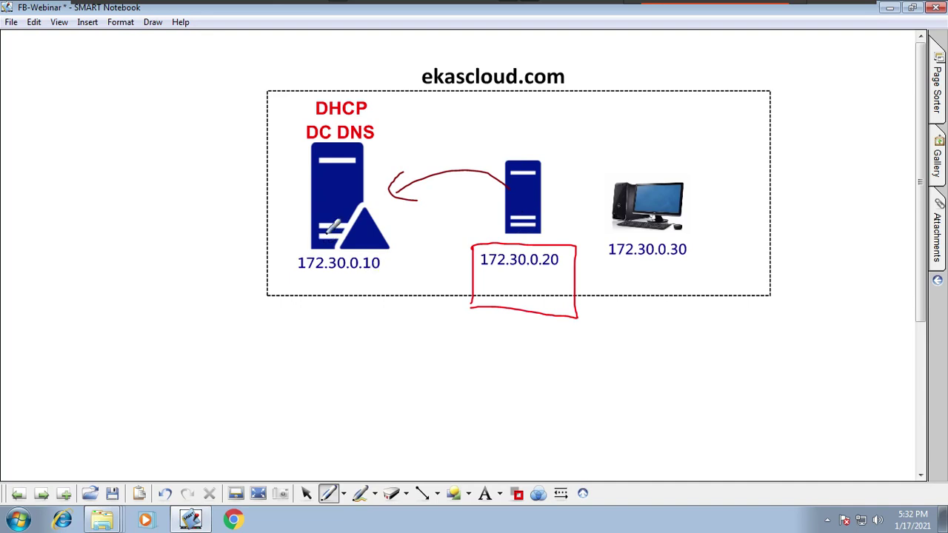
left_click_drag(364, 193, 384, 176)
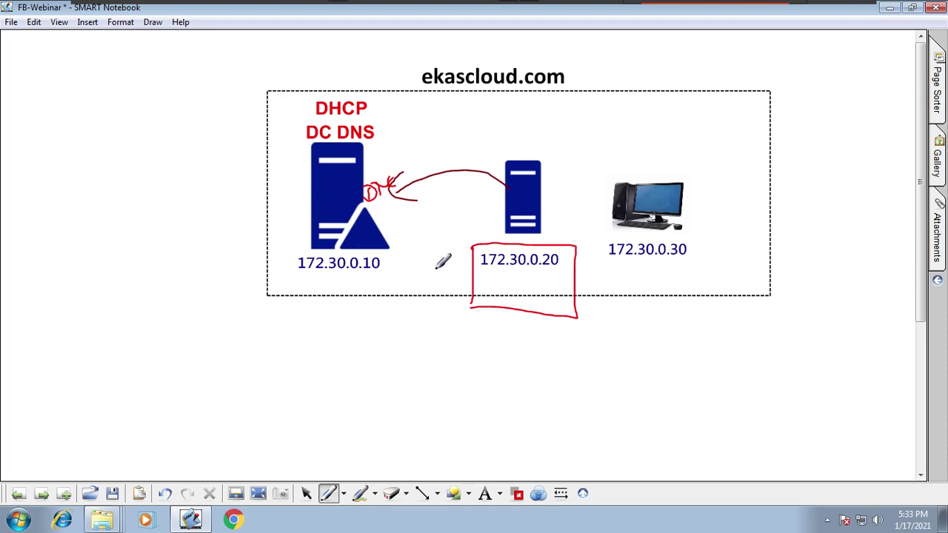
left_click_drag(482, 264, 567, 263)
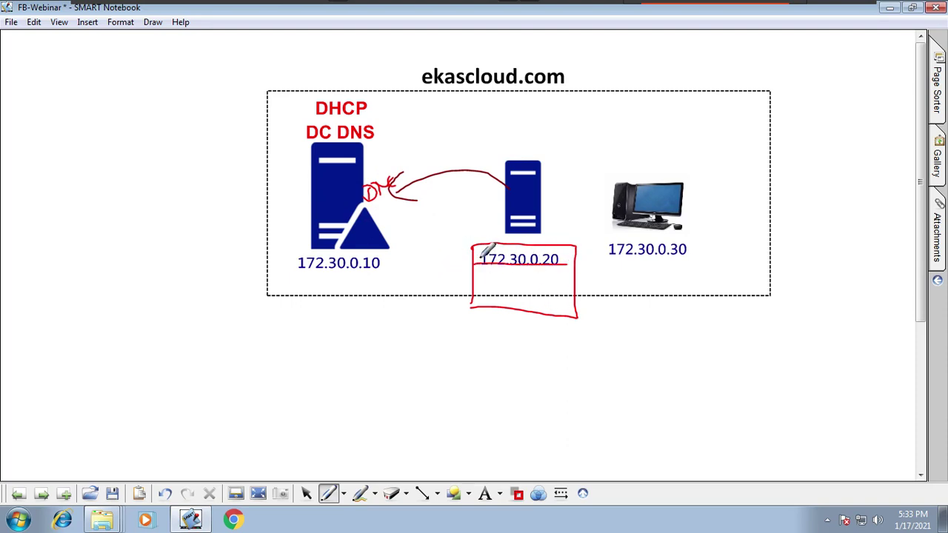
- Strike through 172.30.0.20 in red and draw an arrow from the DHCP label to the box beneath the second server
left_click_drag(481, 259, 567, 259)
mouse_move(373, 106)
left_mouse_down()
mouse_move(458, 149)
mouse_move(490, 273)
mouse_move(467, 303)
left_mouse_up()
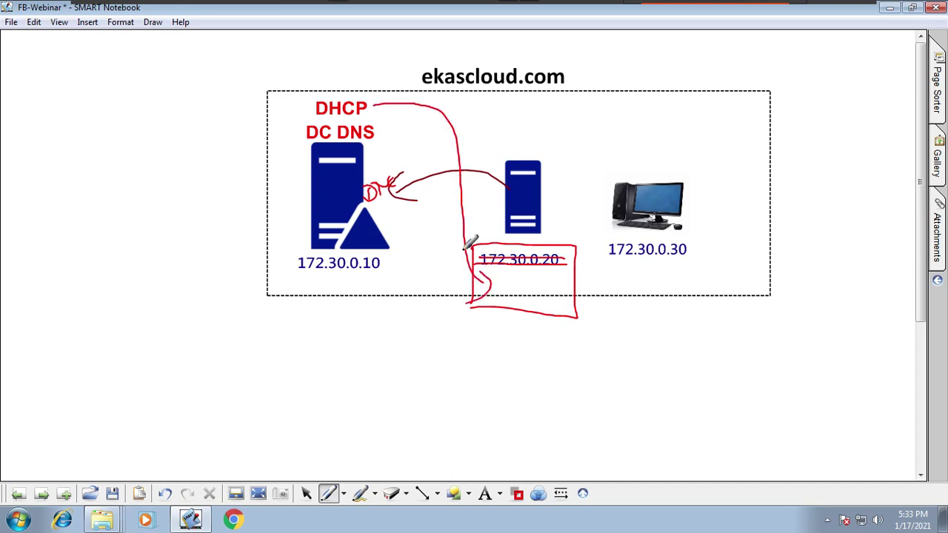
- Switch to the C2 virtual machine and open Network Connections by running ncpa.cpl
mouse_move(766, 6)
left_click(231, 13)
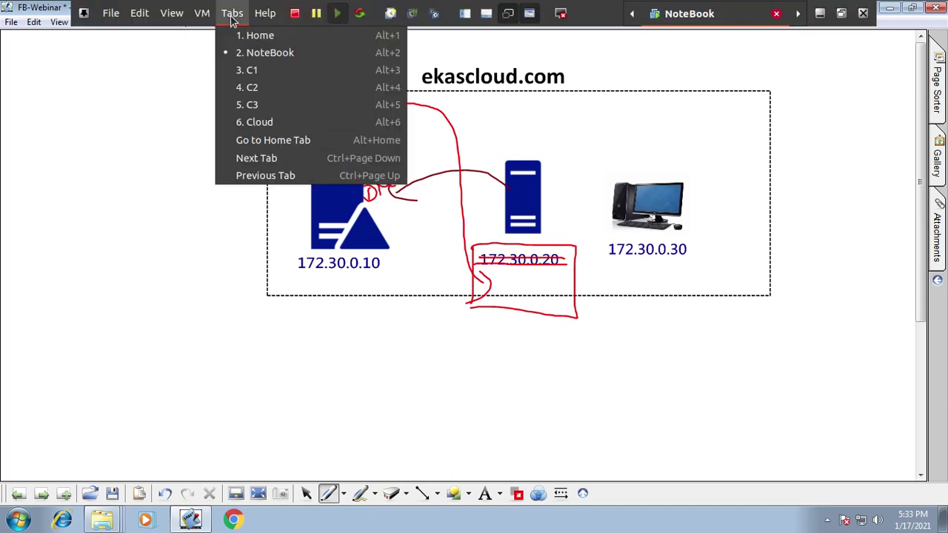
left_click(265, 87)
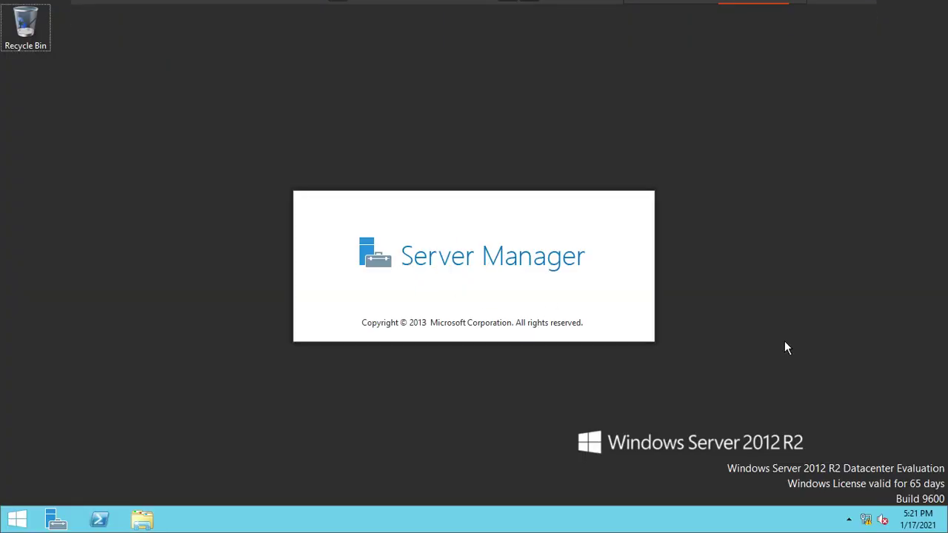
key("super+r")
type("ncpa.cpl")
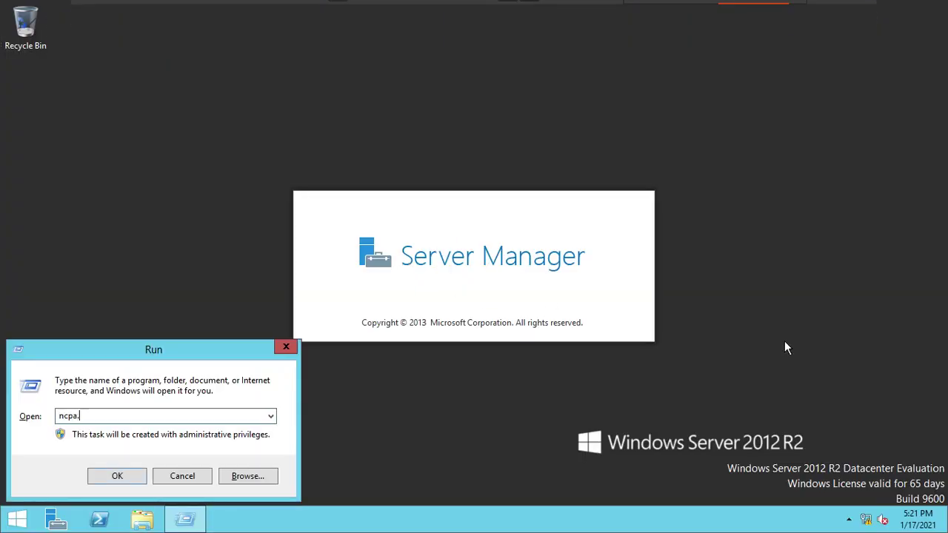
key("Return")
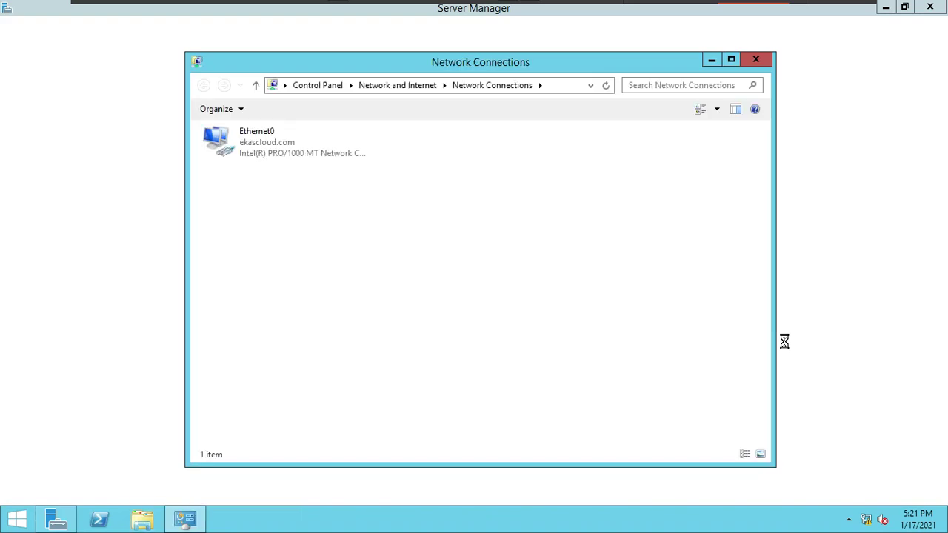
- Set Ethernet0's IPv4 properties to obtain the IP address and DNS server address automatically, then close Network Connections and Server Manager
left_click(247, 140)
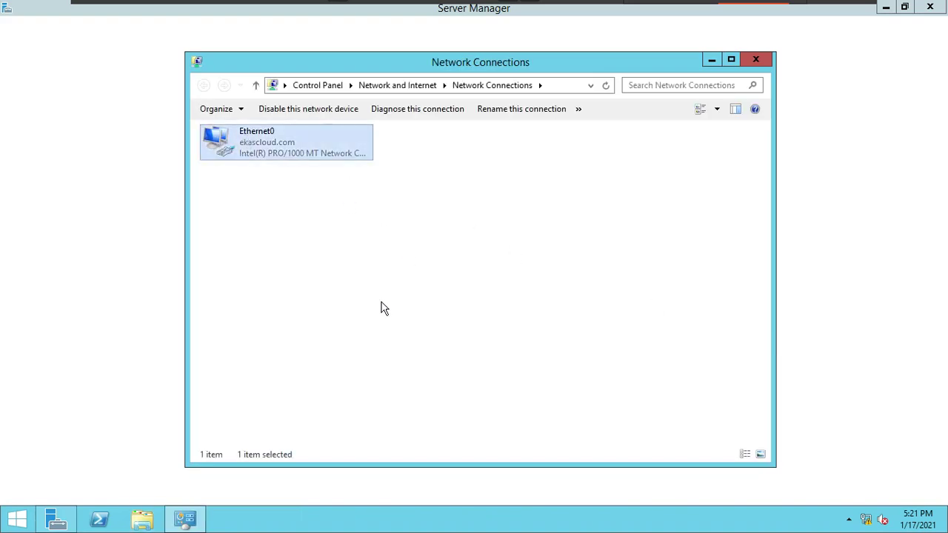
key("shift+F10")
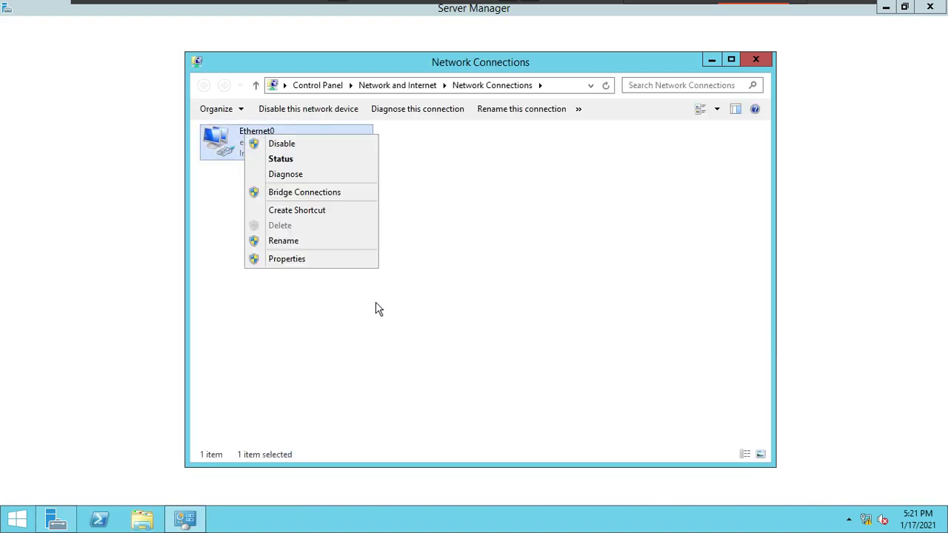
left_click(326, 260)
double_click(342, 316)
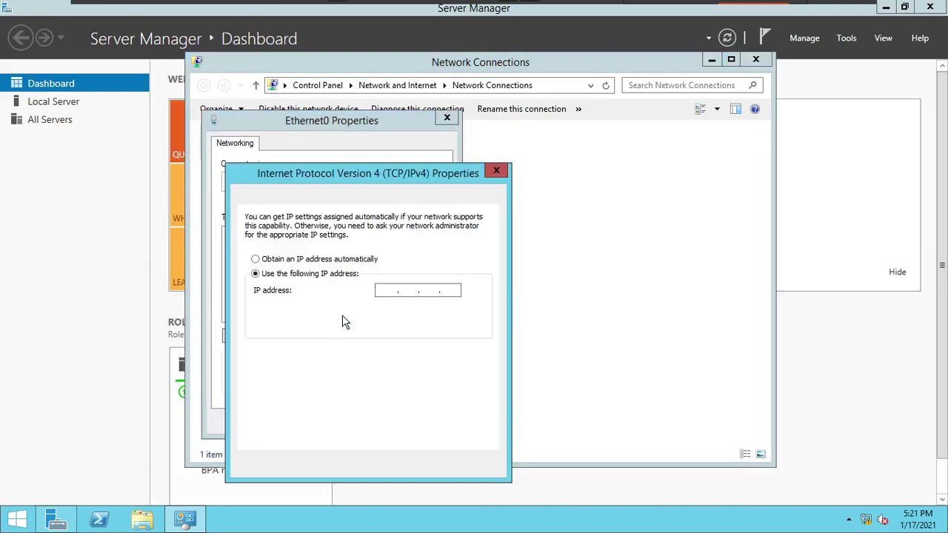
left_click(321, 259)
left_click(272, 352)
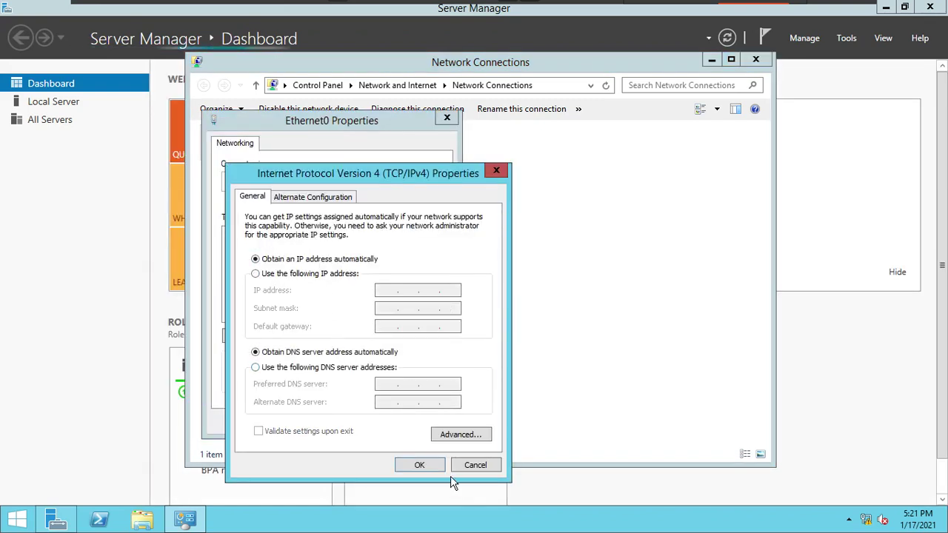
left_click(428, 465)
left_click(368, 422)
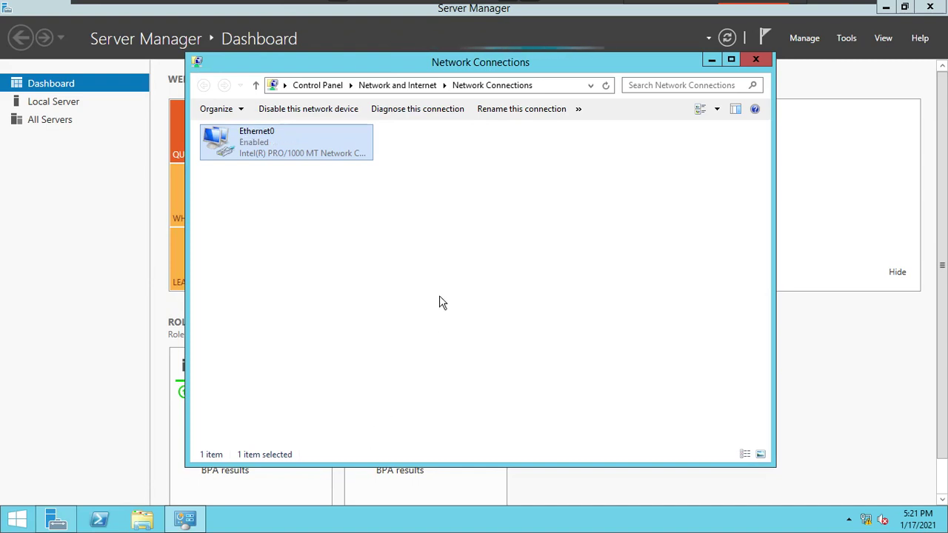
left_click(767, 61)
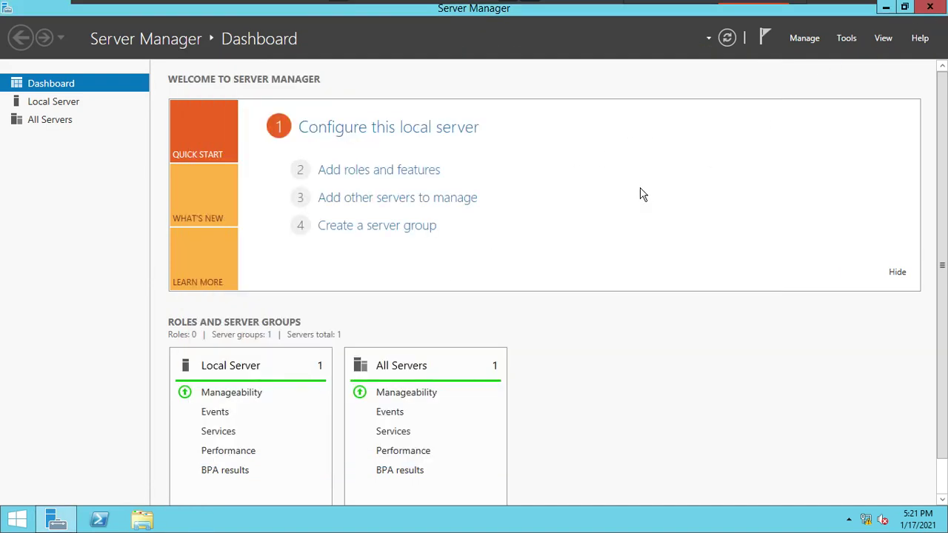
left_click(931, 8)
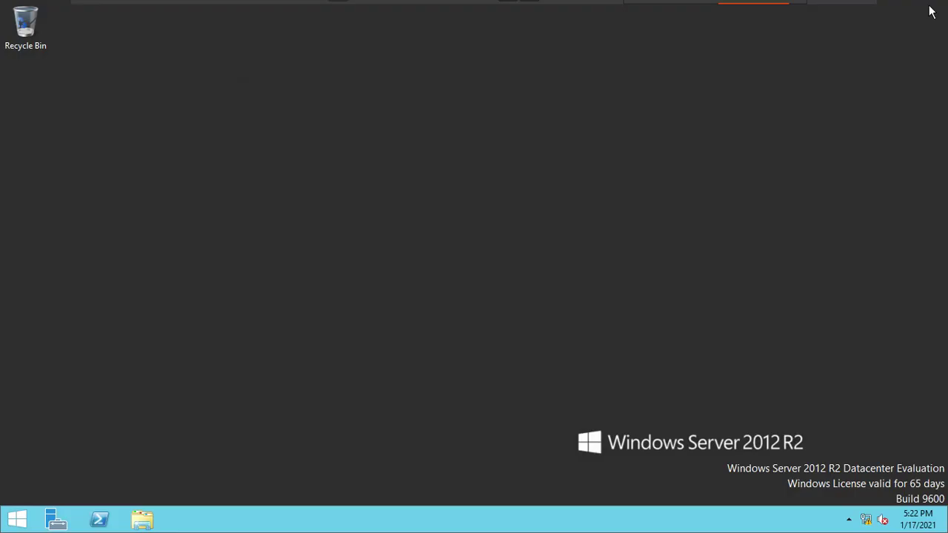
- Open a Command Prompt and change its colours with the command color f1
key("super+r")
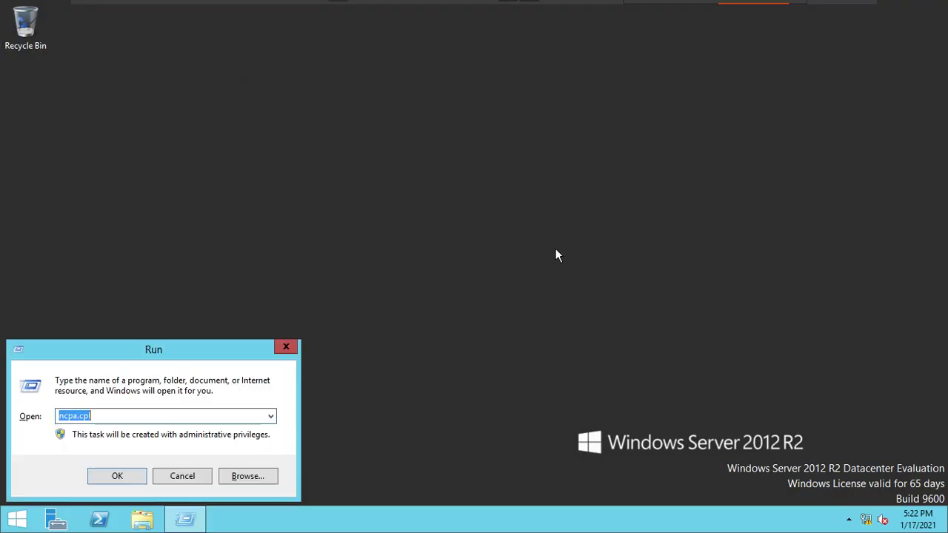
key("Return")
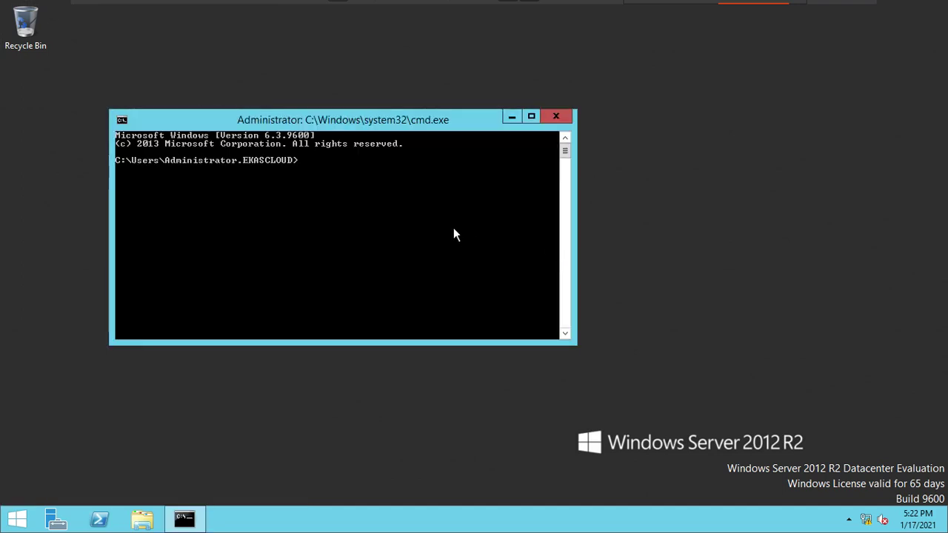
type("fold")
key("BackSpace")
key("BackSpace")
key("BackSpace")
key("BackSpace")
type("color f1")
key("Return")
type("ipconfig a/")
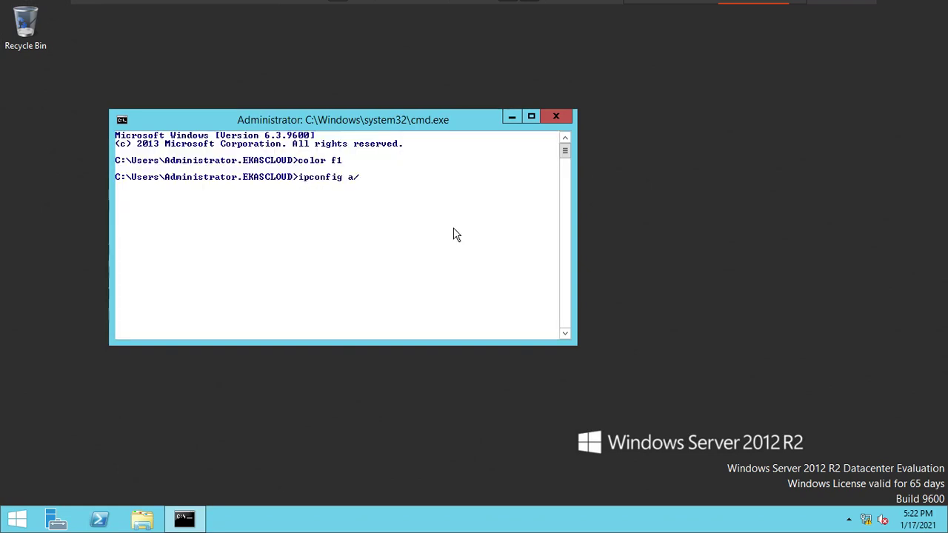
type("ll")
key("Return")
type("cl")
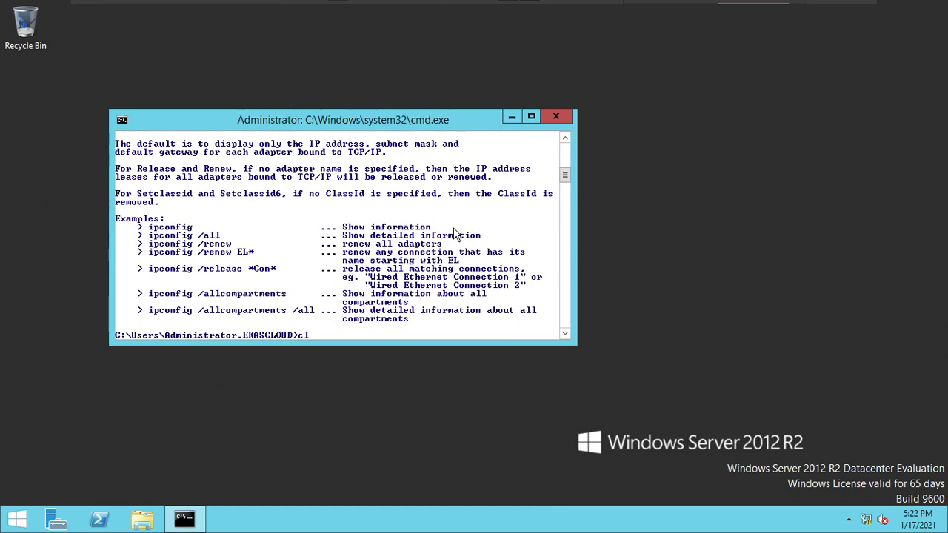
type("s")
key("Return")
- Run ipconfig /all and maximize the Command Prompt to show the full network configuration
type("ipconfig")
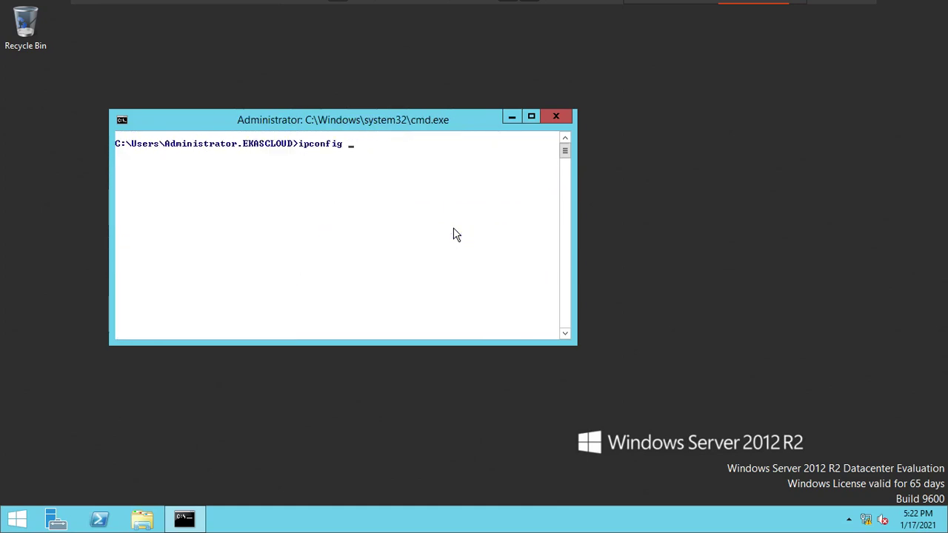
type(" /all")
key("Return")
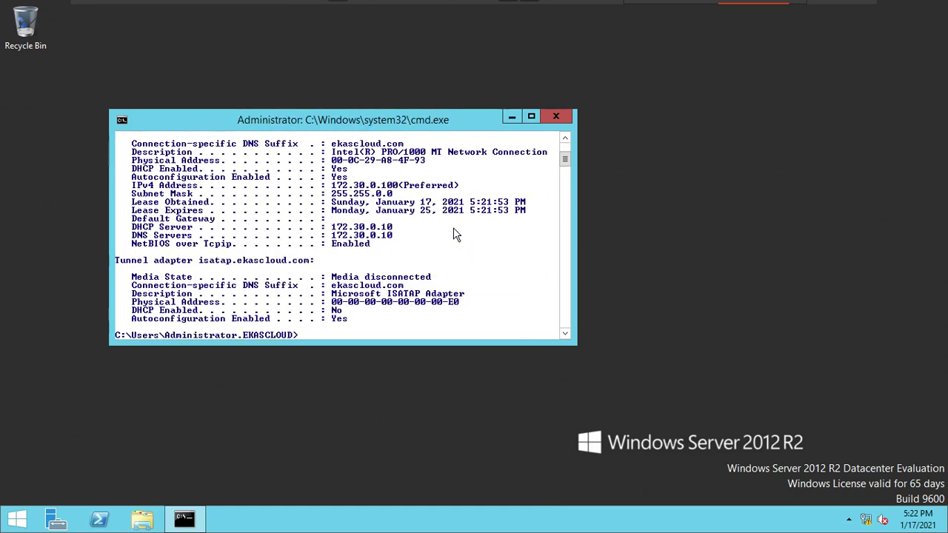
left_click(530, 116)
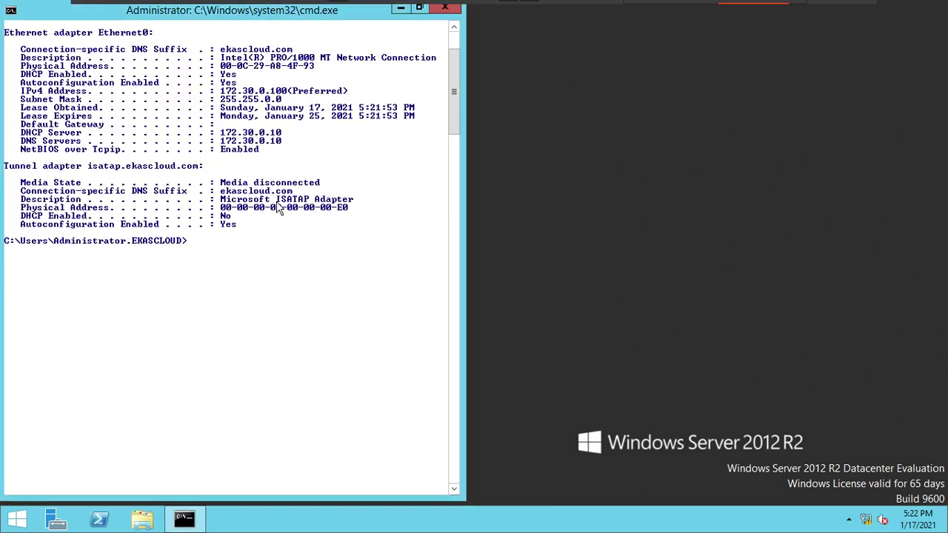
scroll(278, 209, "up", 4)
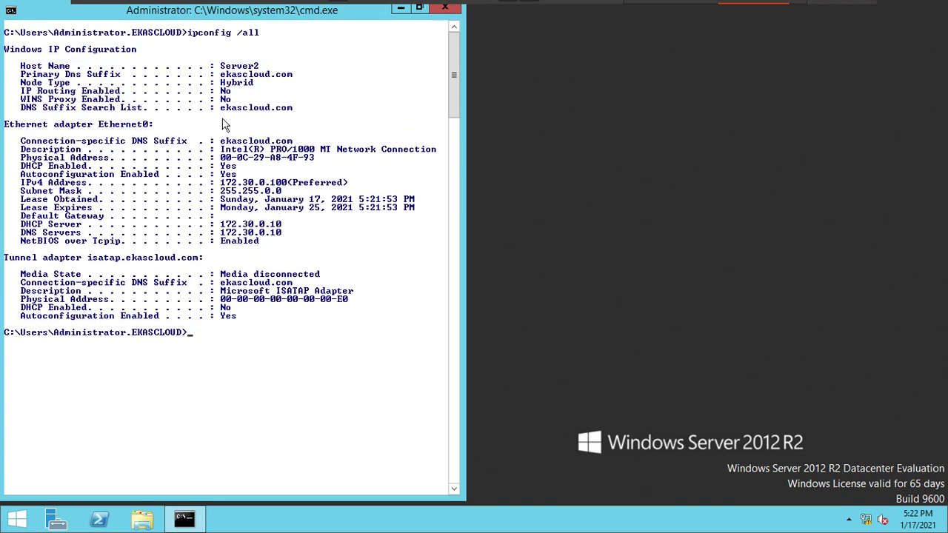
- Set the Command Prompt font to Consolas, size 28, with bold fonts
right_click(303, 12)
left_click(356, 146)
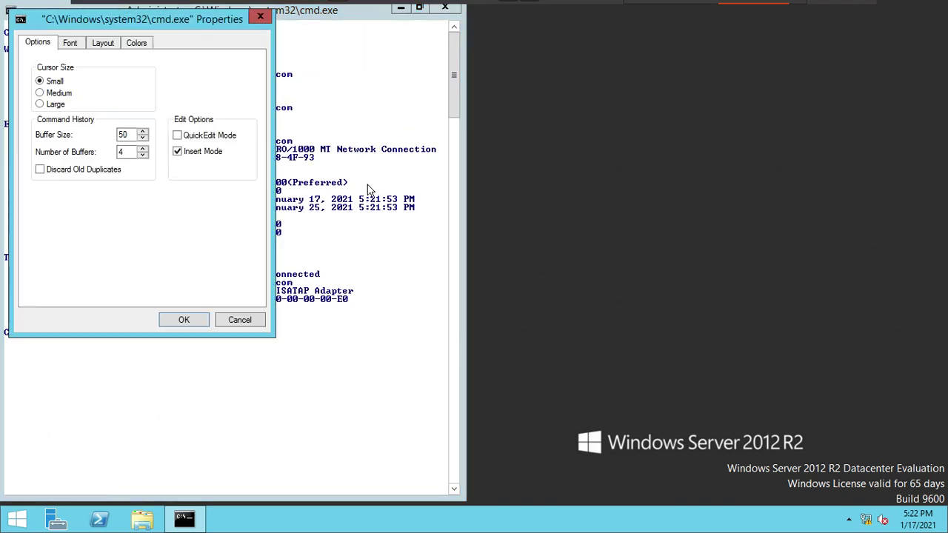
left_click(71, 43)
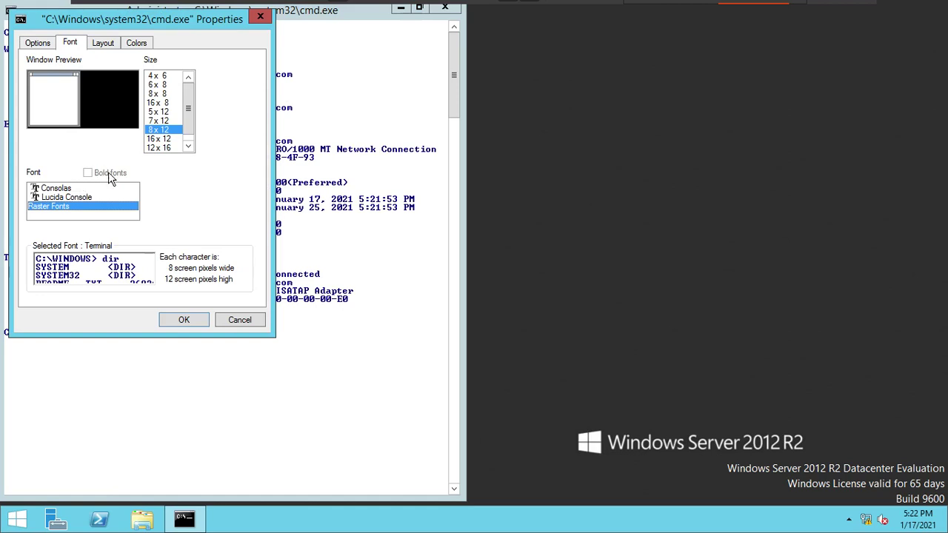
left_click(49, 189)
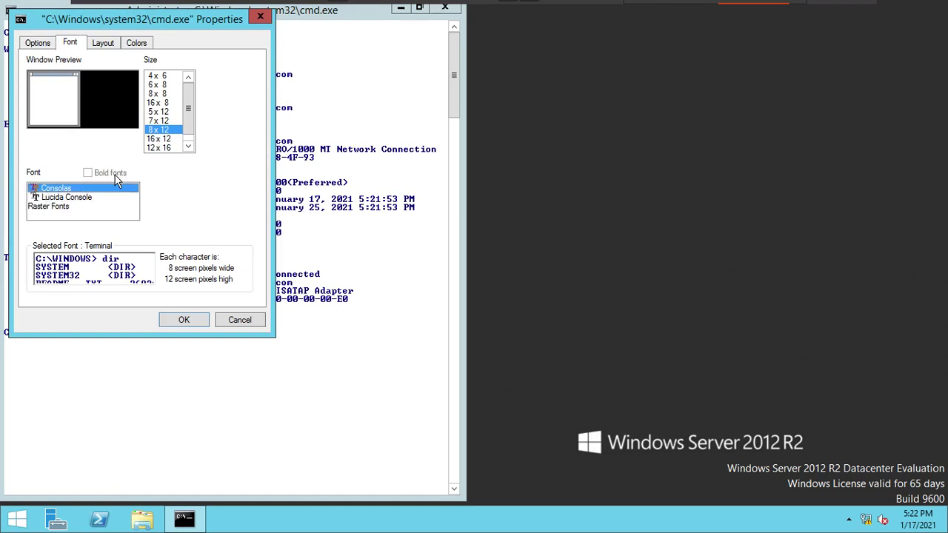
left_click(151, 144)
left_click(111, 172)
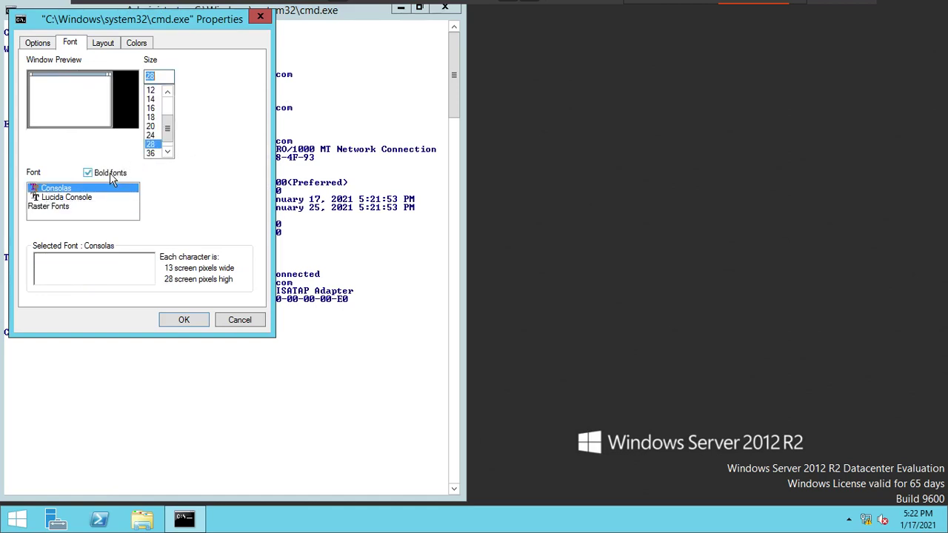
left_click(184, 319)
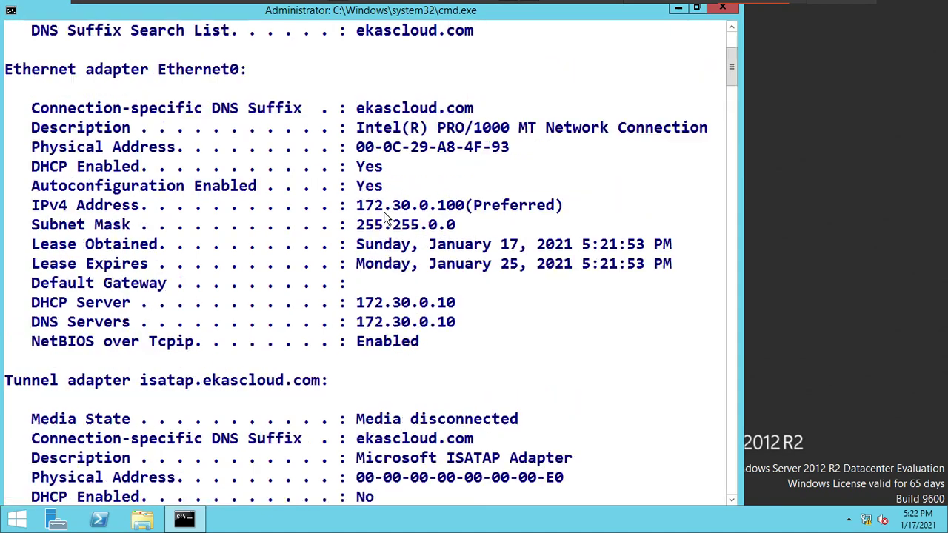
- Highlight the IPv4 address, subnet mask, lease dates, DHCP server, DNS server and tunnel adapter details in the ipconfig output
right_click(104, 214)
left_click(123, 219)
left_click_drag(30, 212, 468, 222)
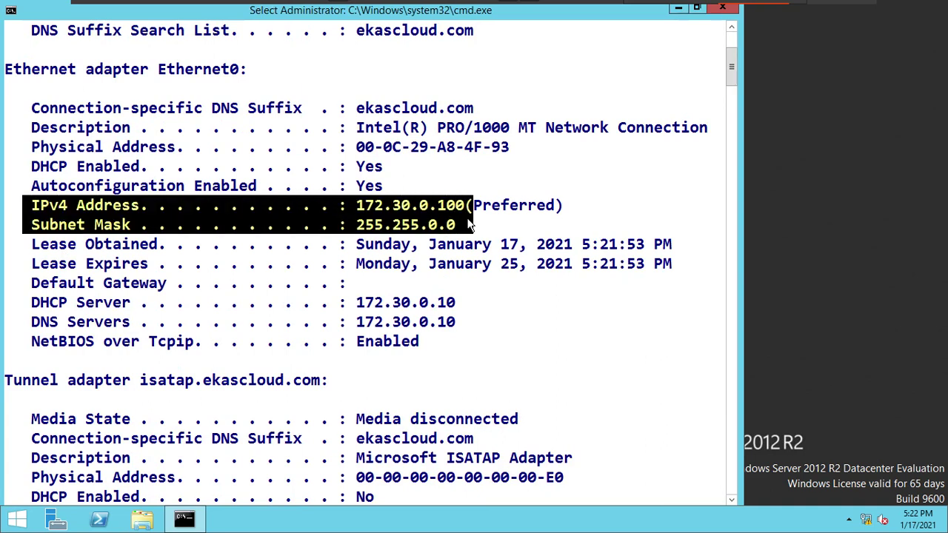
left_click_drag(351, 248, 674, 253)
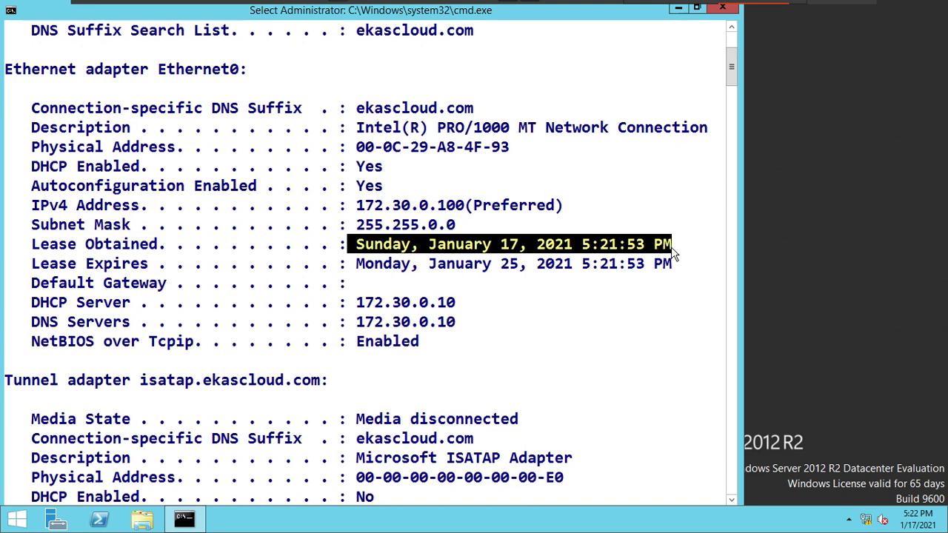
left_click_drag(83, 280, 701, 272)
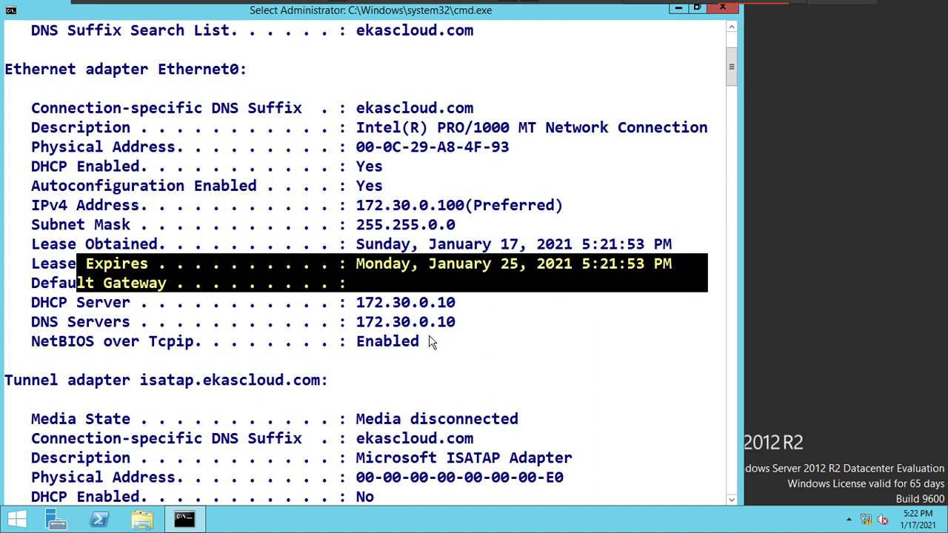
left_click_drag(350, 305, 480, 305)
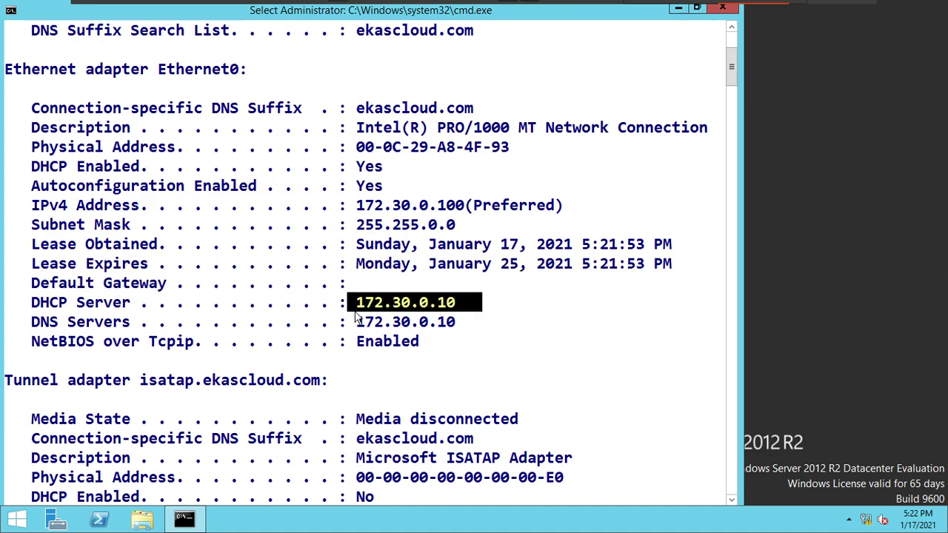
left_click_drag(349, 320, 472, 330)
scroll(472, 332, "down", 2)
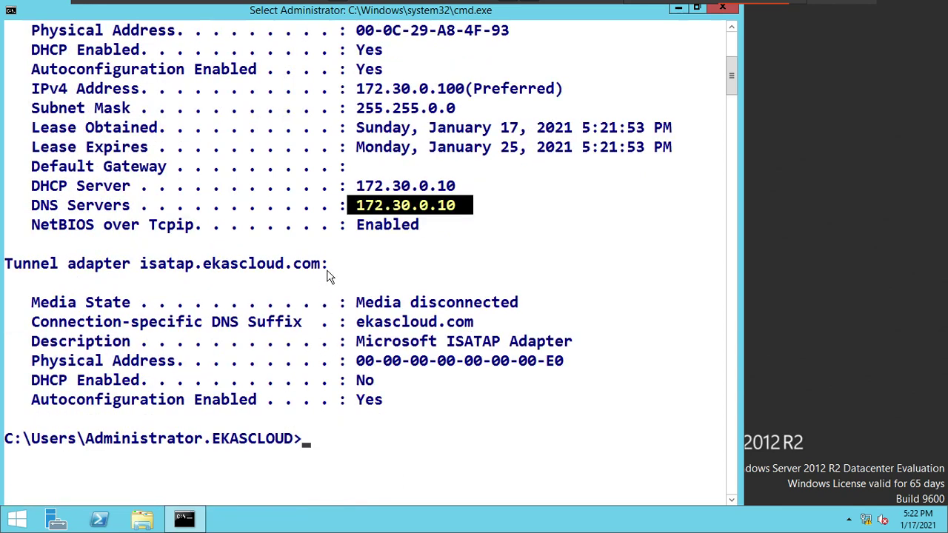
left_click_drag(341, 298, 642, 400)
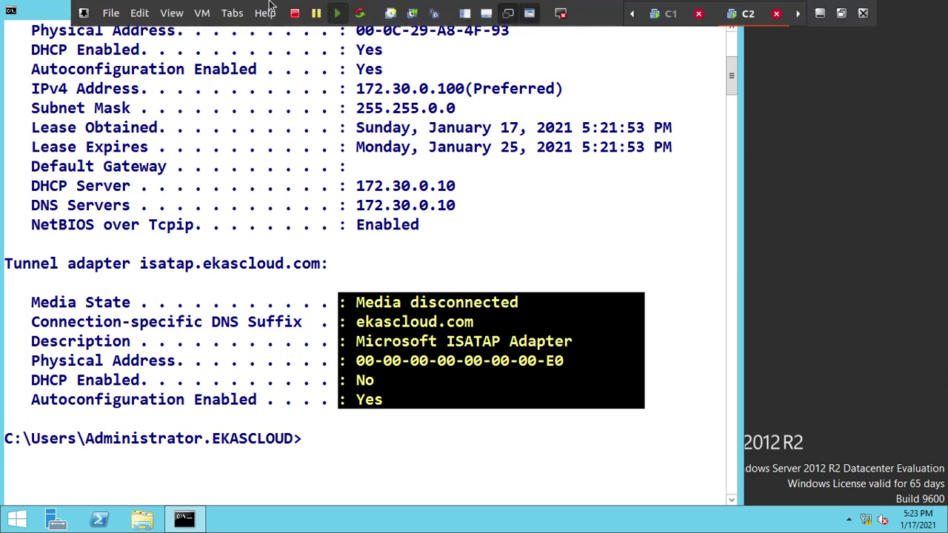
- Switch to the C1 virtual machine, refresh the scope's address leases and inspect the 172.30.0.100 lease in the maximized DHCP console
left_click(232, 14)
left_click(266, 76)
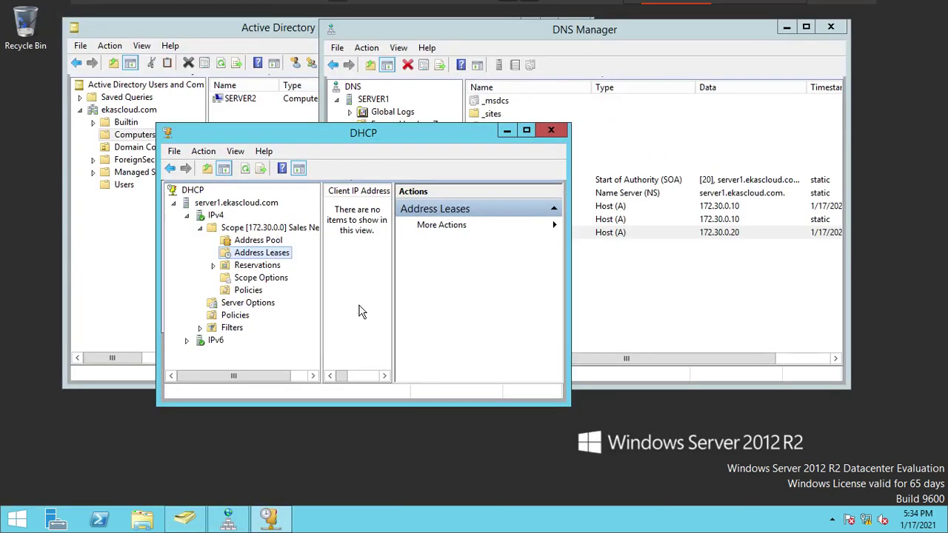
left_click(245, 168)
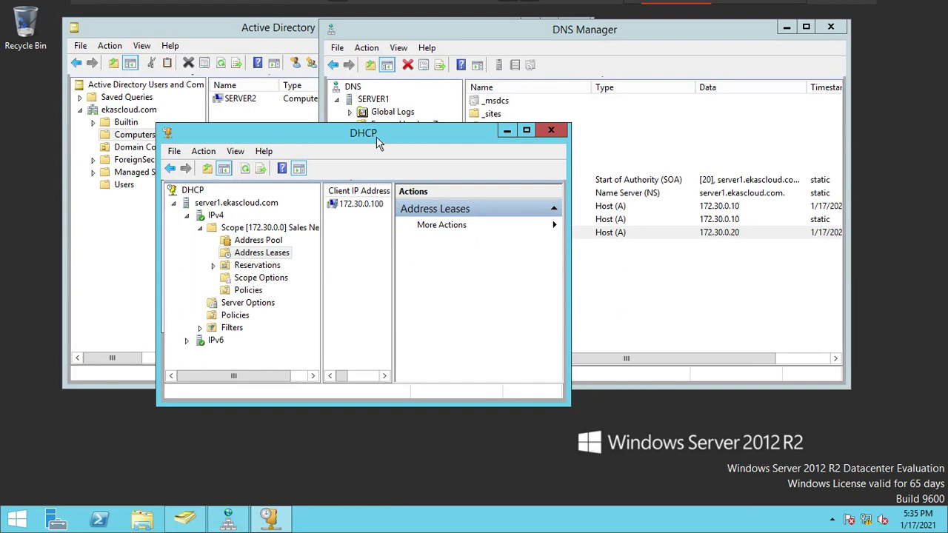
left_click_drag(393, 243, 570, 269)
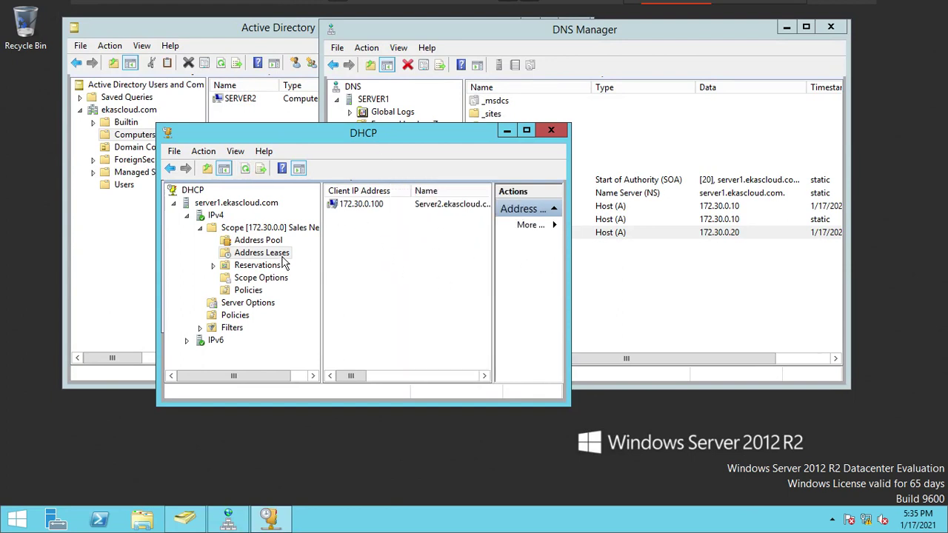
double_click(372, 138)
left_click(488, 75)
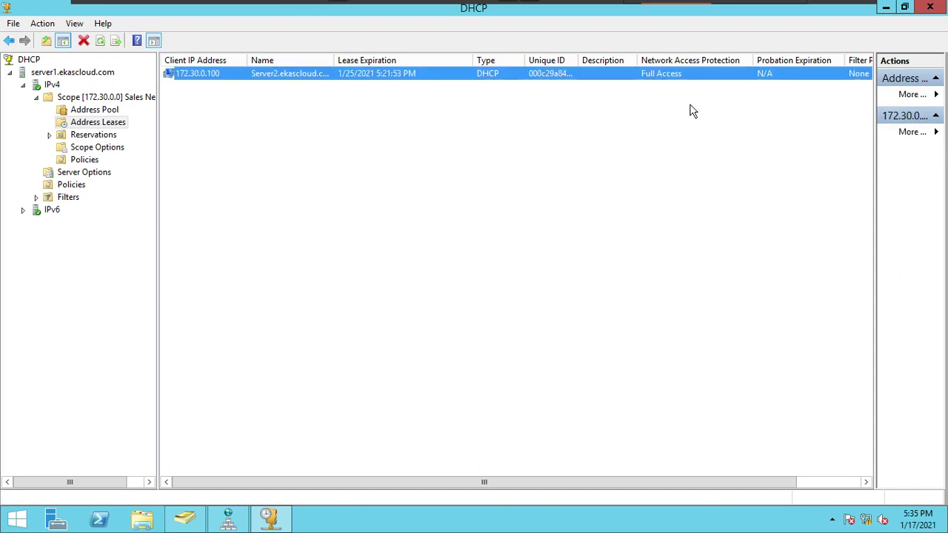
- Minimize the DHCP console, then refresh the ekascloud.com zone in DNS Manager and check the Server2 host record's address and timestamp
left_click(886, 7)
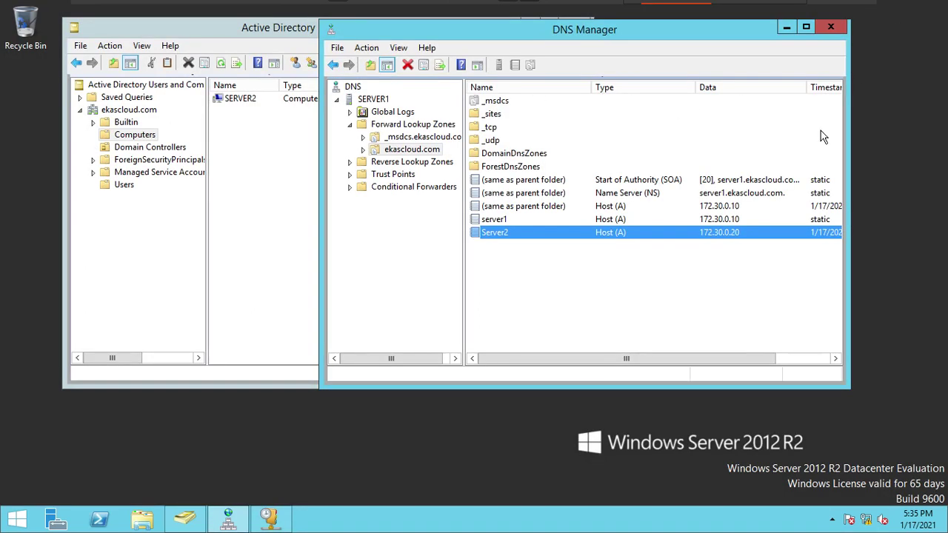
left_click(618, 269)
left_click_drag(585, 46, 426, 83)
left_click(263, 103)
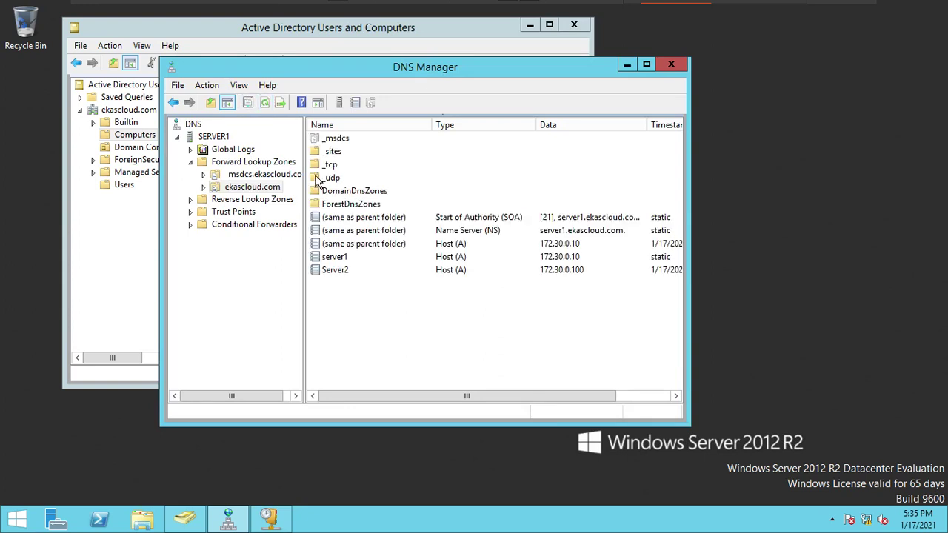
left_click(581, 270)
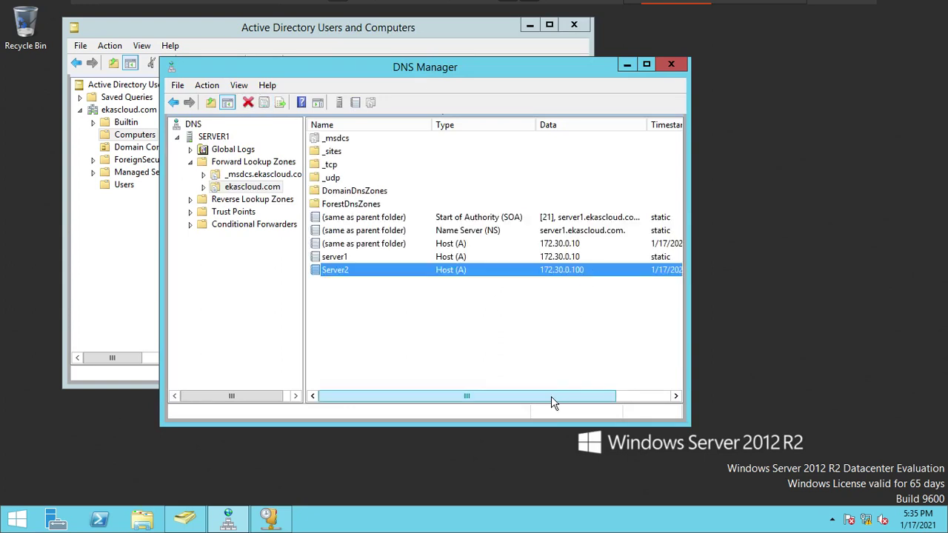
left_click_drag(551, 396, 619, 395)
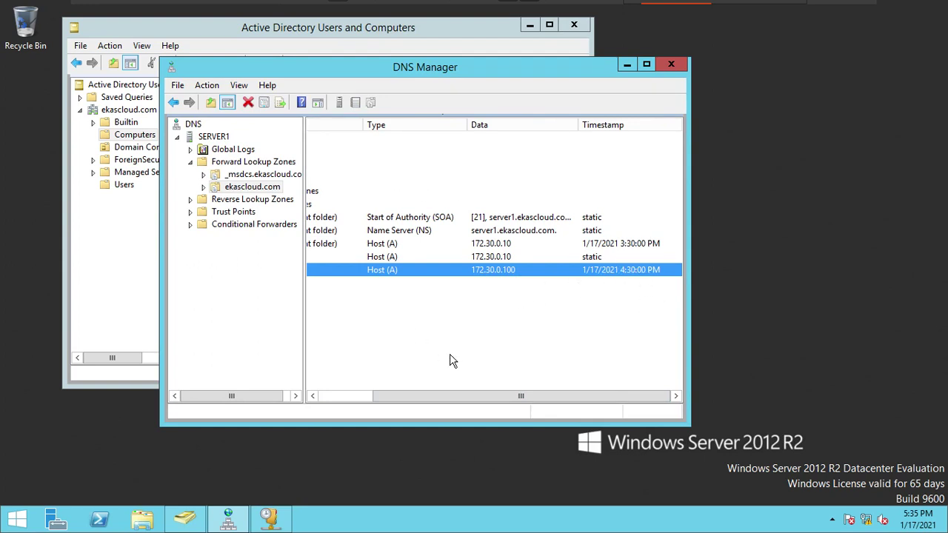
- Inspect the host and security settings in the Server2 record's properties and close them without changes
double_click(482, 271)
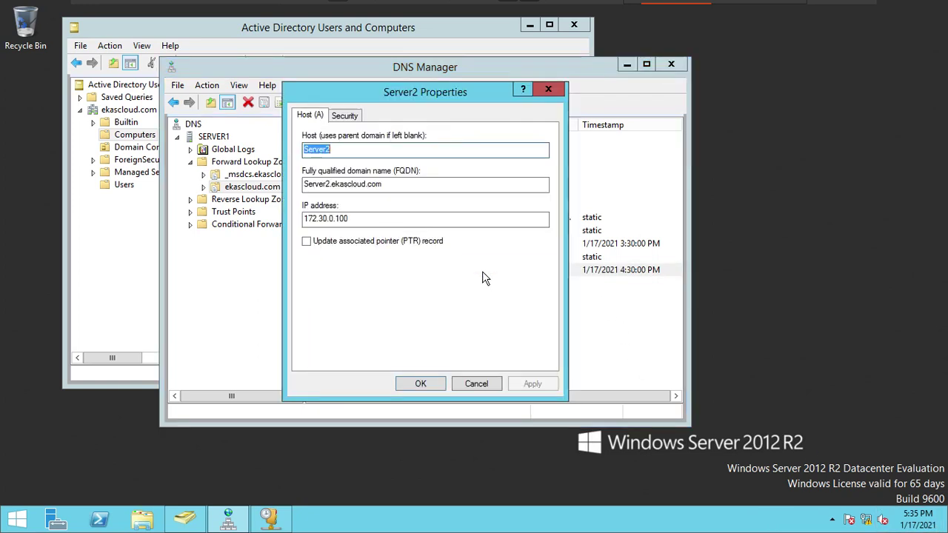
left_click(346, 116)
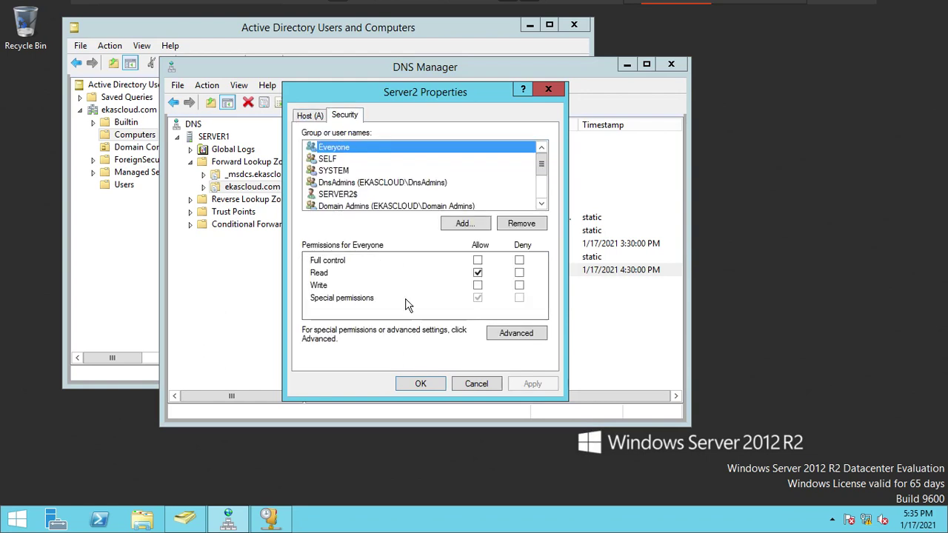
left_click(491, 384)
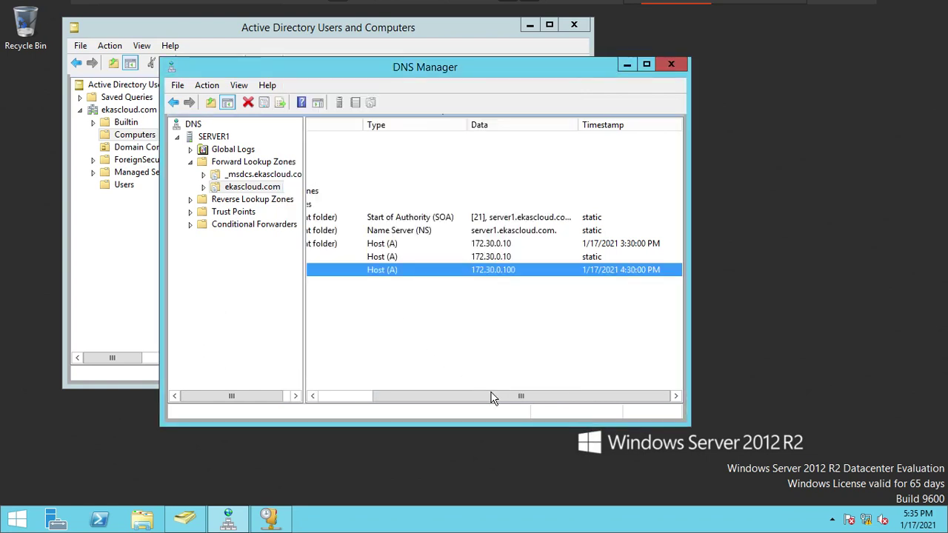
left_click_drag(494, 397, 434, 388)
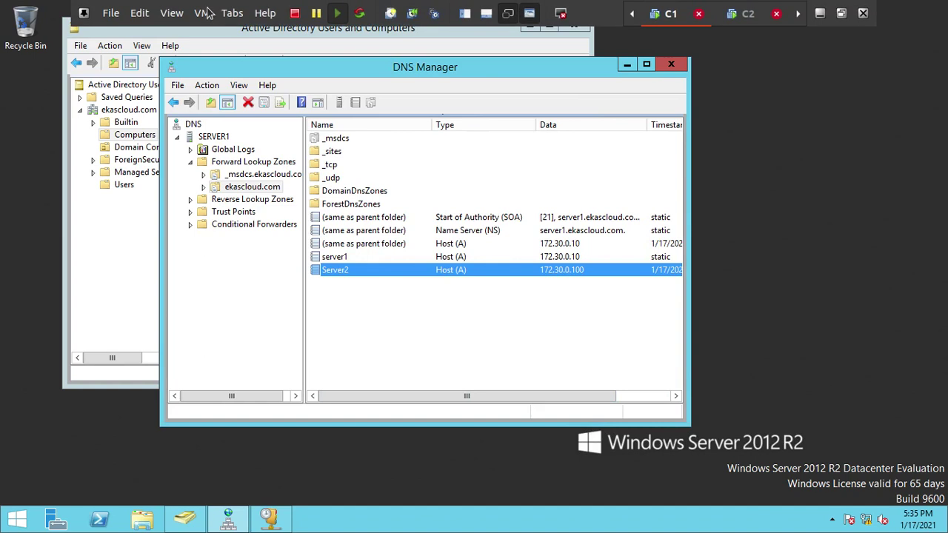
- Switch to the NoteBook virtual machine and mark up the diagram with red arrows from DHCP to the second server and DNS, circling both labels
left_click(234, 18)
key("Escape")
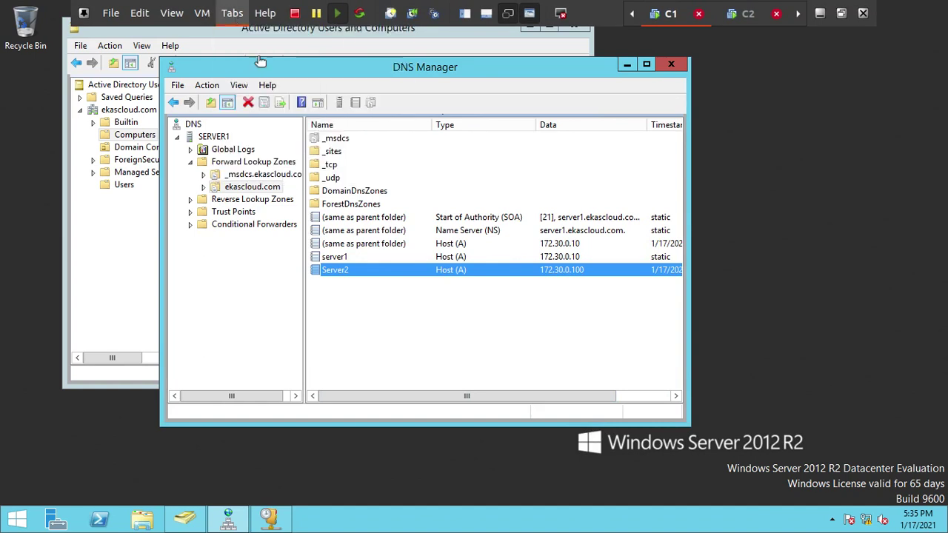
key("alt+Tab")
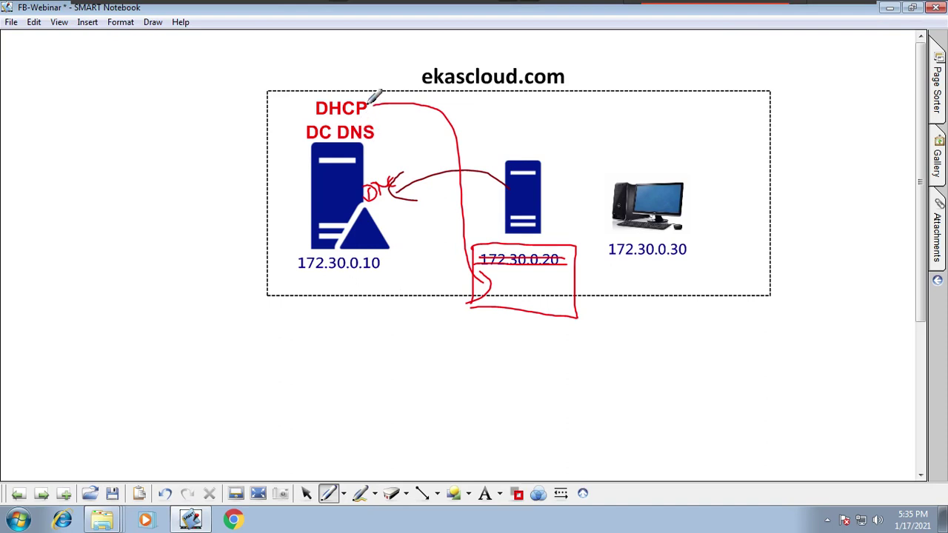
mouse_move(374, 104)
left_mouse_down()
mouse_move(418, 101)
mouse_move(468, 273)
mouse_move(502, 296)
left_mouse_up()
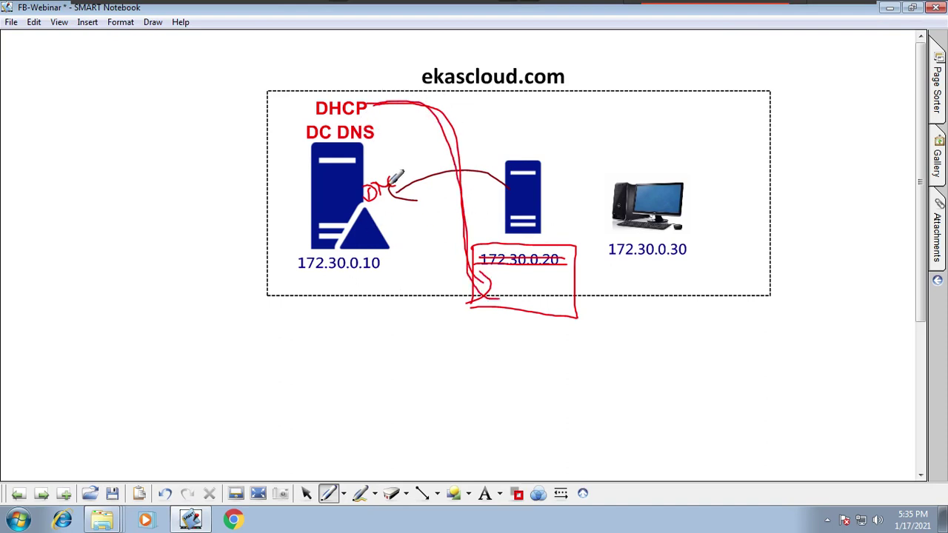
mouse_move(371, 169)
left_mouse_down()
mouse_move(379, 211)
mouse_move(398, 171)
left_mouse_up()
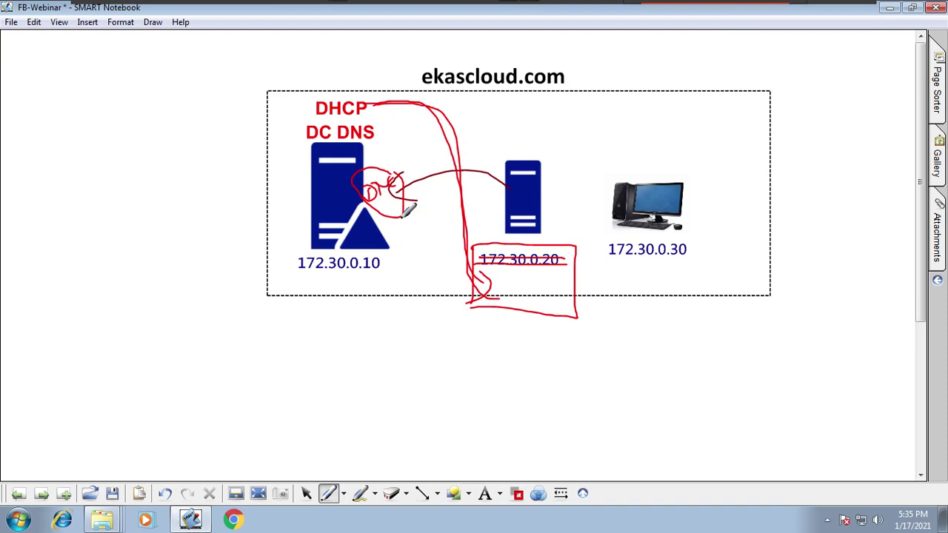
mouse_move(372, 107)
left_mouse_down()
mouse_move(392, 115)
mouse_move(381, 138)
left_mouse_up()
mouse_move(370, 108)
left_mouse_down()
mouse_move(394, 119)
mouse_move(383, 145)
mouse_move(391, 160)
left_mouse_up()
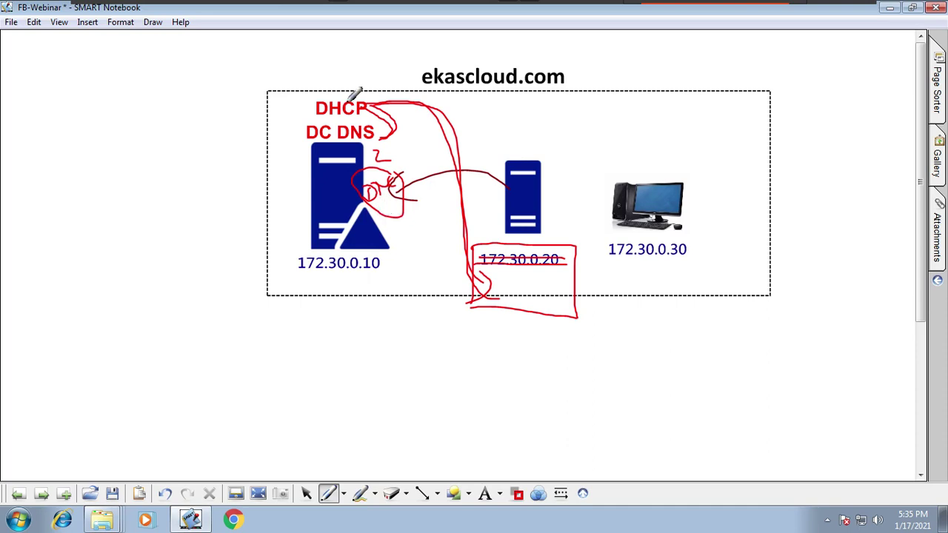
mouse_move(363, 85)
left_mouse_down()
mouse_move(305, 114)
mouse_move(371, 113)
mouse_move(389, 86)
left_mouse_up()
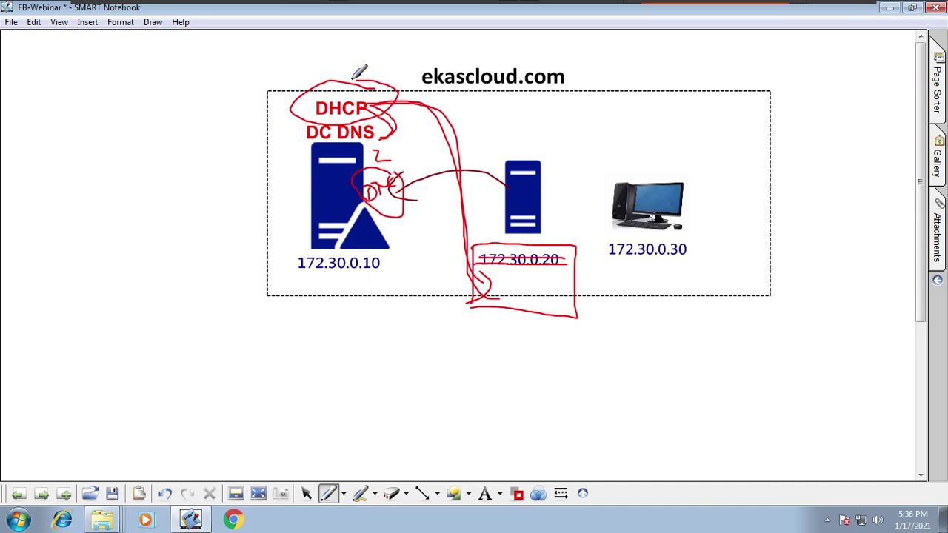
- Switch to the C2 virtual machine and review Server2's ipconfig /all output from its beginning
mouse_move(857, 3)
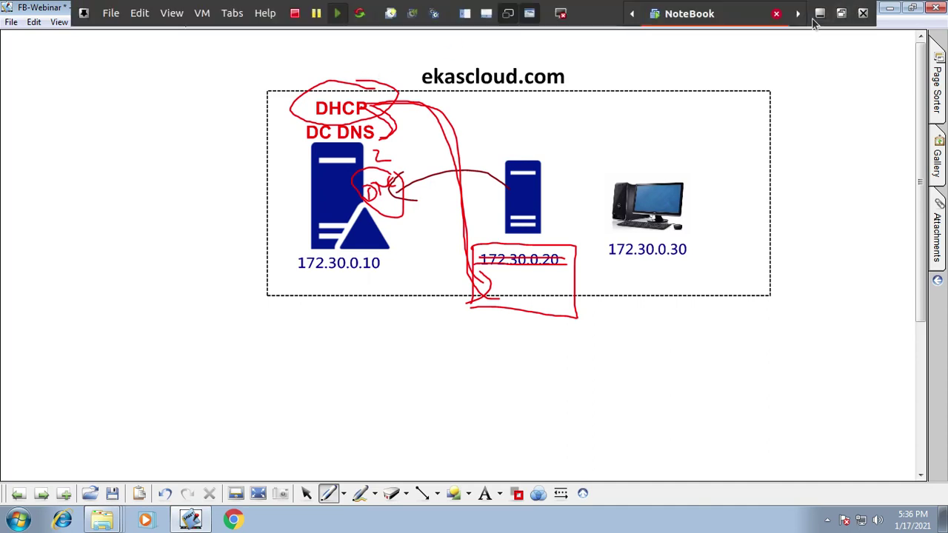
left_click(232, 15)
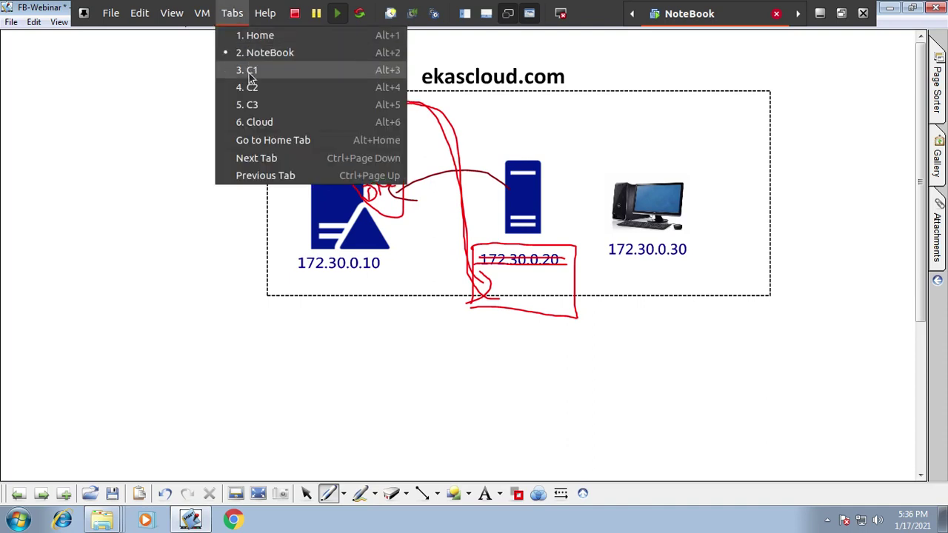
left_click(429, 182)
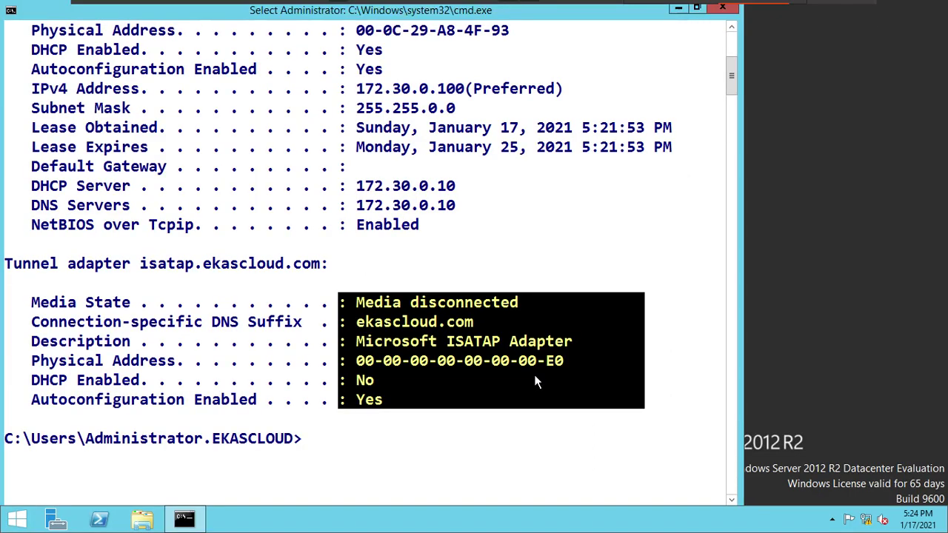
scroll(536, 390, "up", 5)
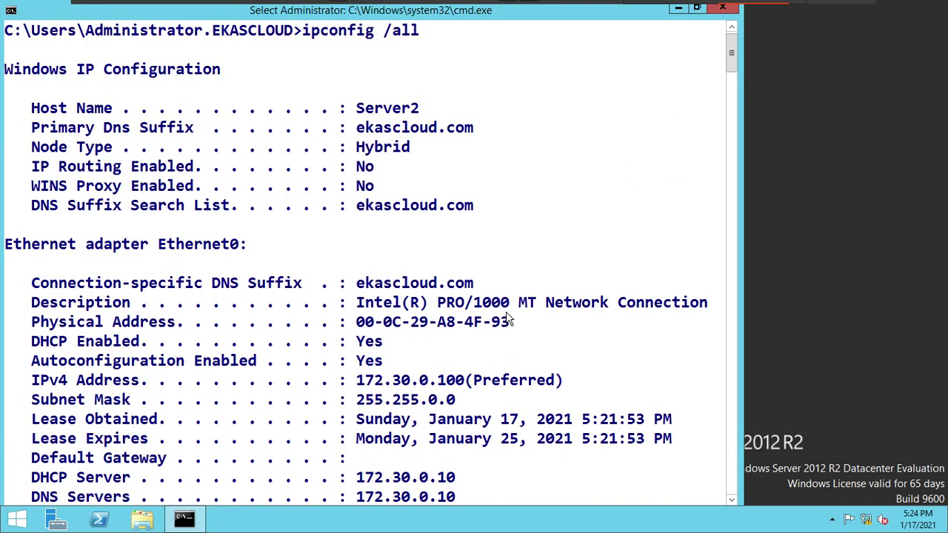
scroll(509, 318, "up", 1)
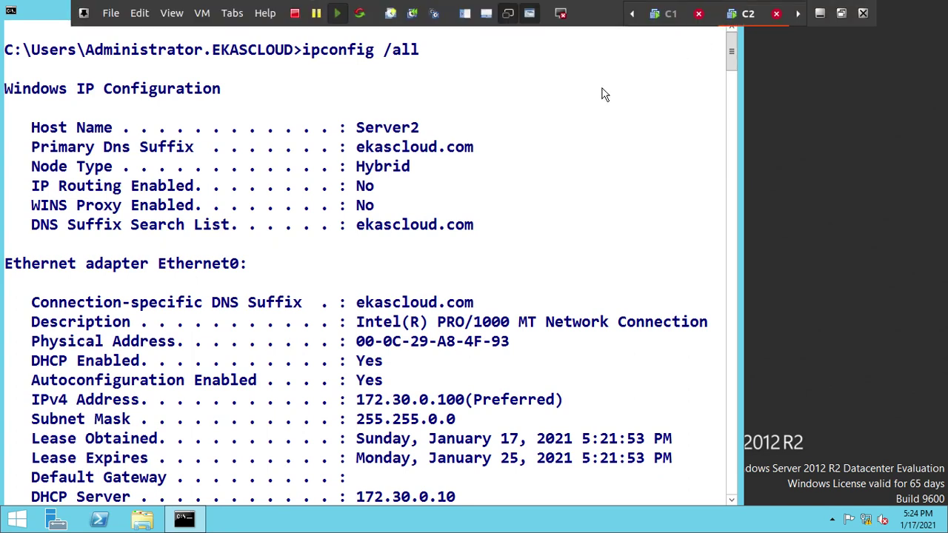
- Return to the NoteBook virtual machine and advance the SMART Notebook file to a blank page
mouse_move(278, 4)
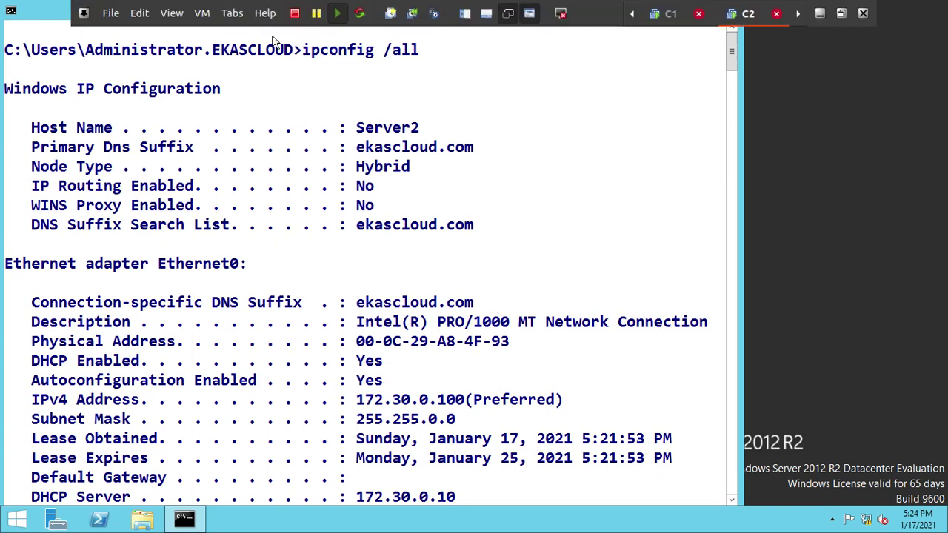
left_click(232, 14)
key("Escape")
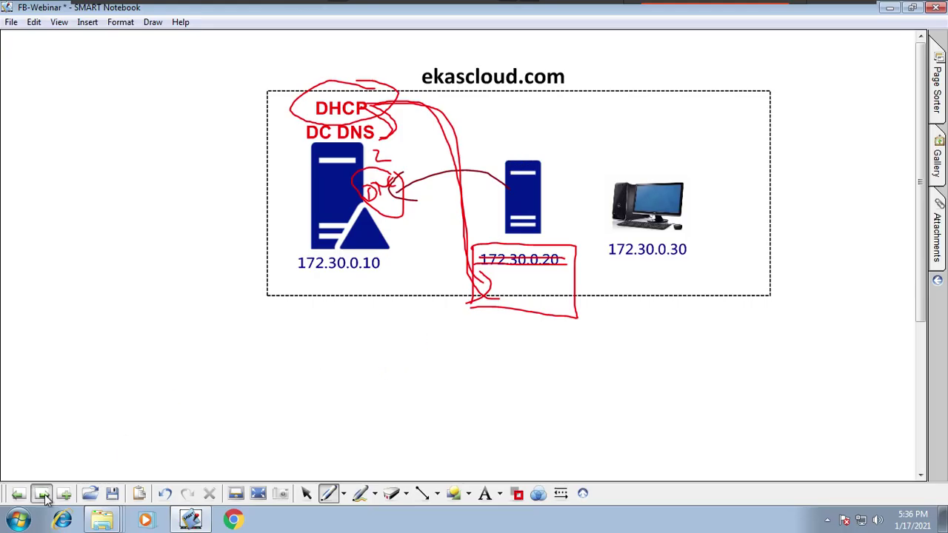
left_click(42, 495)
left_click(42, 495)
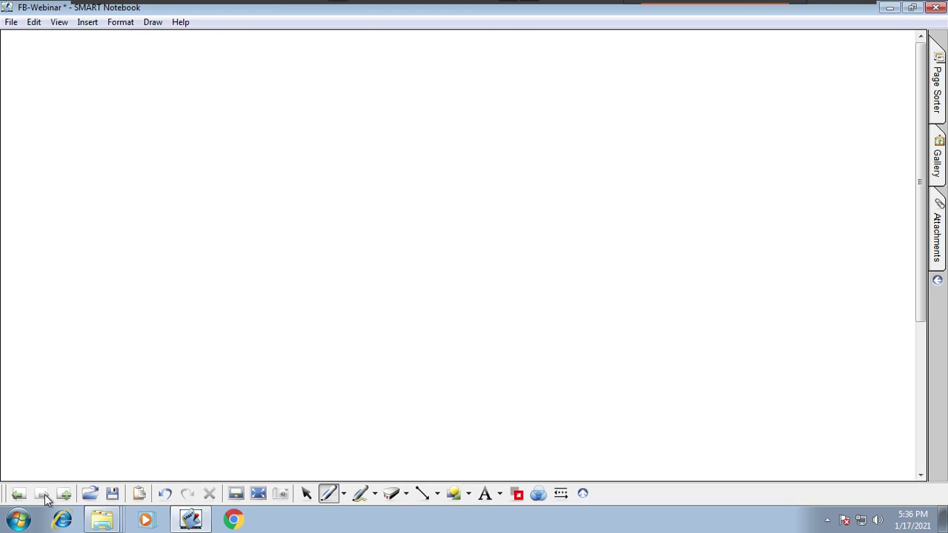
- Handwrite IPAM in large red letters on the blank page and draw a box around it
left_click(343, 494)
left_click(405, 320)
left_click_drag(237, 178, 256, 281)
left_click_drag(277, 177, 290, 260)
left_click_drag(274, 199, 275, 197)
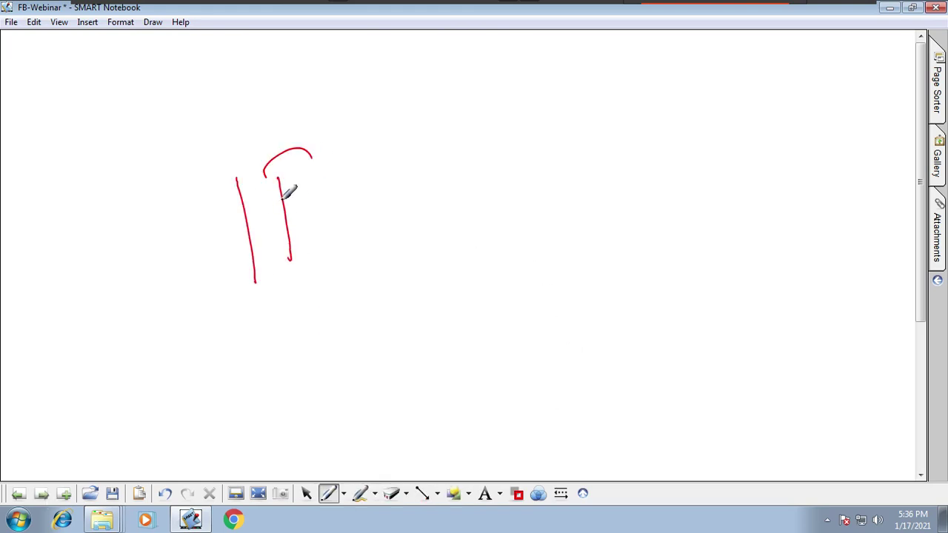
mouse_move(352, 137)
left_mouse_down()
mouse_move(335, 231)
mouse_move(390, 208)
left_mouse_up()
mouse_move(337, 187)
left_mouse_down()
mouse_move(459, 155)
mouse_move(474, 133)
left_mouse_up()
left_click_drag(483, 167, 484, 167)
mouse_move(545, 174)
left_mouse_down()
mouse_move(492, 48)
mouse_move(140, 157)
mouse_move(394, 277)
mouse_move(539, 145)
left_mouse_up()
- Write 2012 in red below the IPAM box, outline it, and add a circled handwritten label at the outline's upper-left corner
left_click(517, 493)
left_click(518, 437)
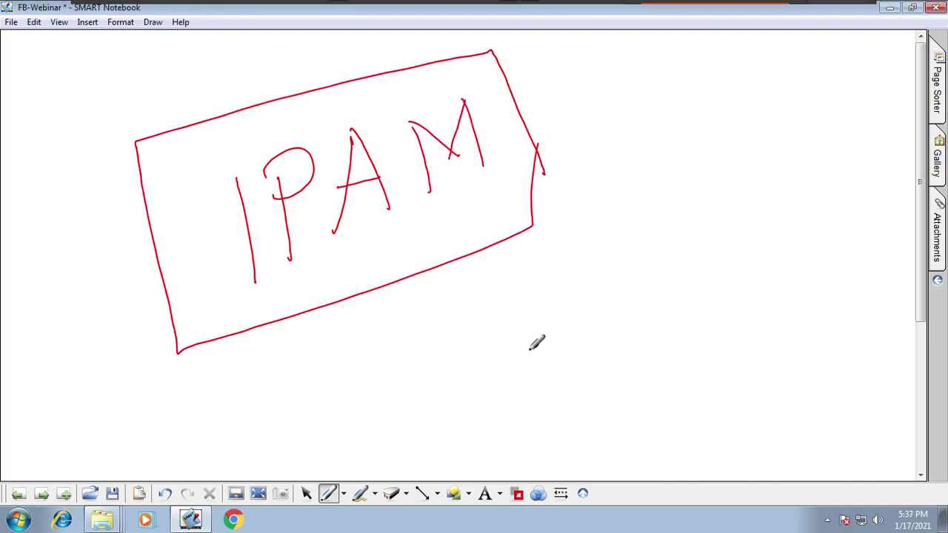
mouse_move(525, 347)
left_mouse_down()
mouse_move(554, 359)
mouse_move(560, 344)
mouse_move(587, 355)
left_mouse_up()
left_click_drag(590, 331, 616, 339)
mouse_move(631, 291)
left_mouse_down()
mouse_move(610, 394)
mouse_move(652, 302)
left_mouse_up()
mouse_move(465, 319)
left_mouse_down()
mouse_move(476, 313)
mouse_move(449, 289)
mouse_move(480, 290)
left_mouse_up()
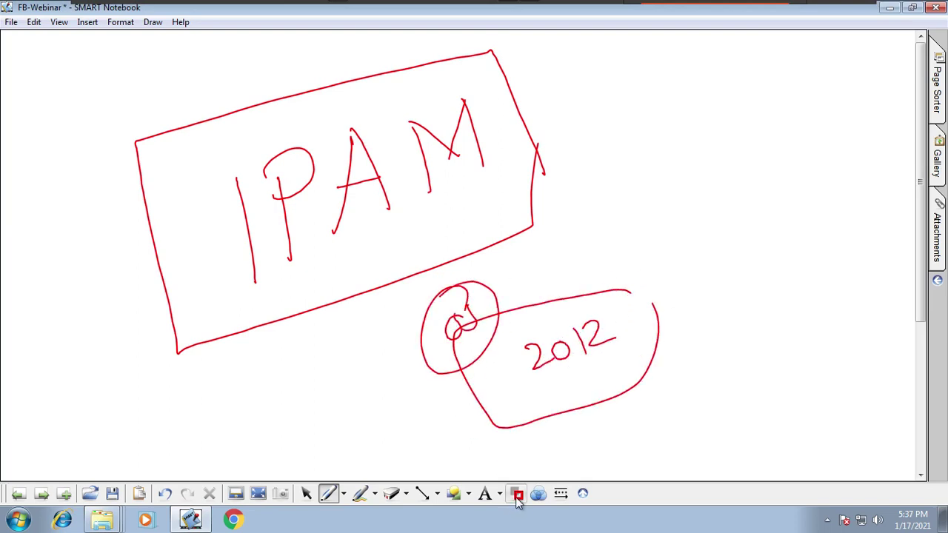
- Draw a short black line under the I of IPAM and two black arrows pointing right, and advance to the following blank page
left_click(518, 493)
left_click(523, 430)
left_click_drag(215, 317, 254, 300)
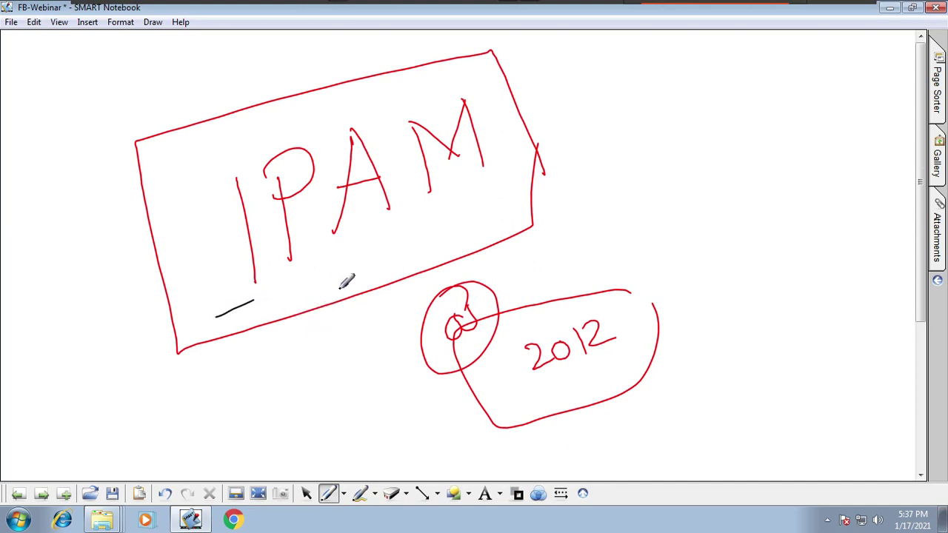
mouse_move(554, 159)
left_mouse_down()
mouse_move(675, 149)
mouse_move(658, 170)
left_mouse_up()
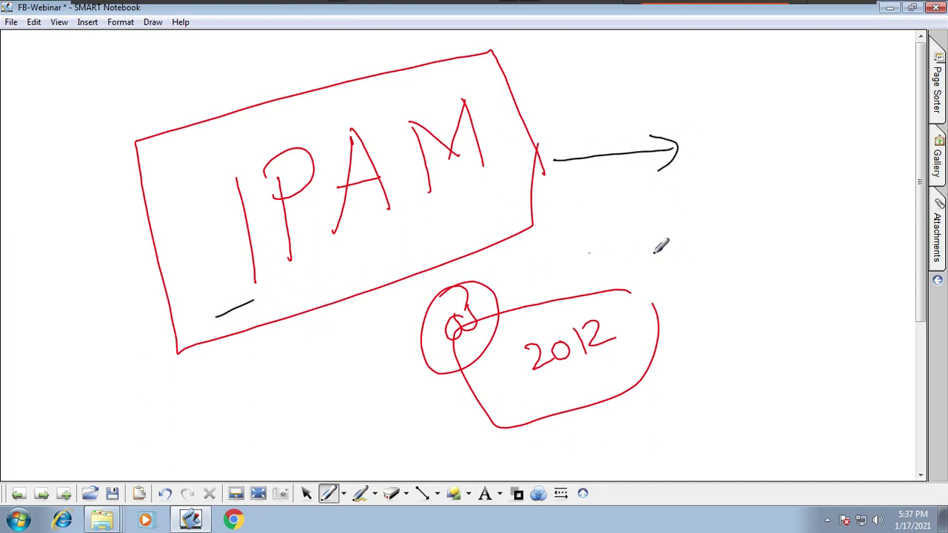
left_click_drag(589, 254, 698, 244)
left_click_drag(670, 230, 673, 275)
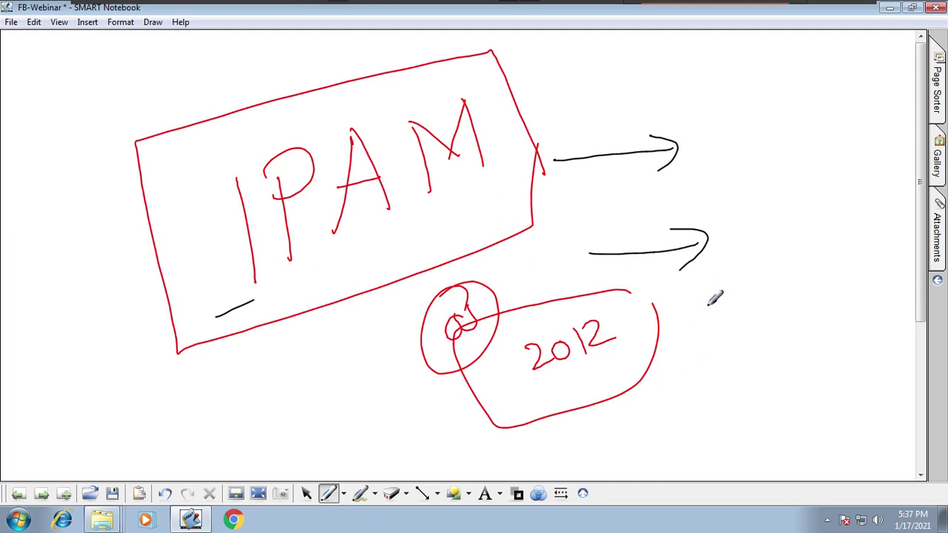
left_click(41, 493)
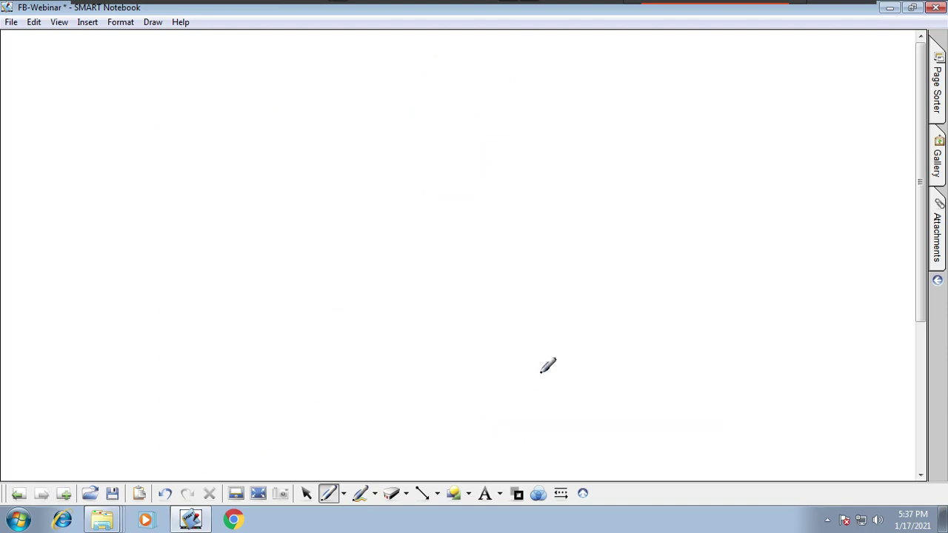